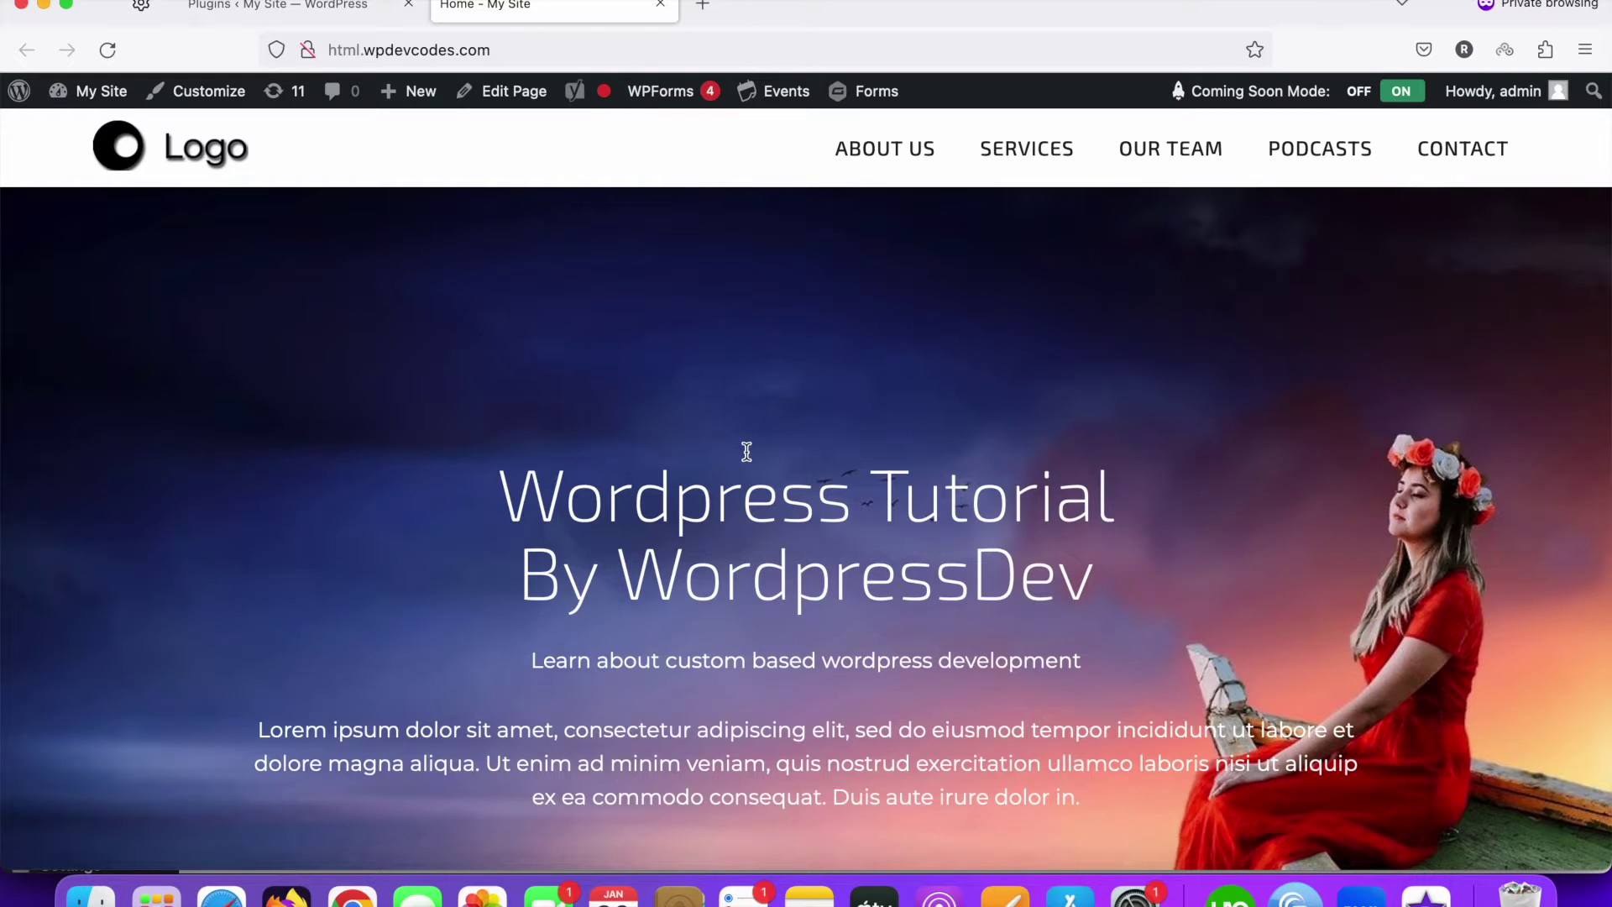
Go to the Plugins admin page and start adding a new plugin
click(275, 7)
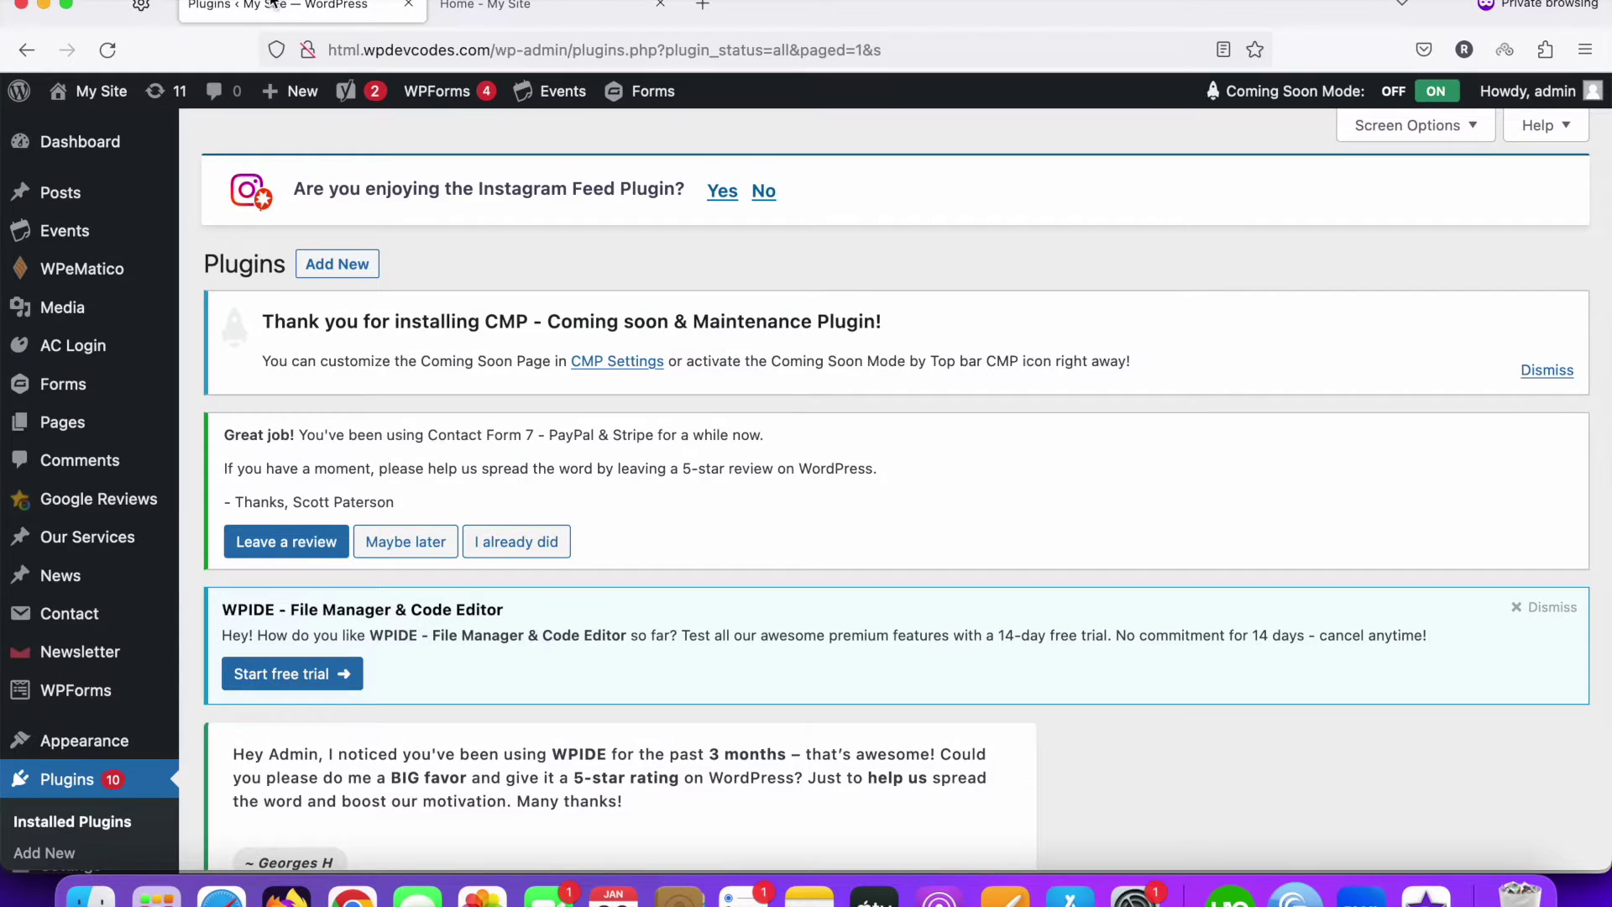
scroll(473, 469, down, 10)
scroll(472, 467, up, 10)
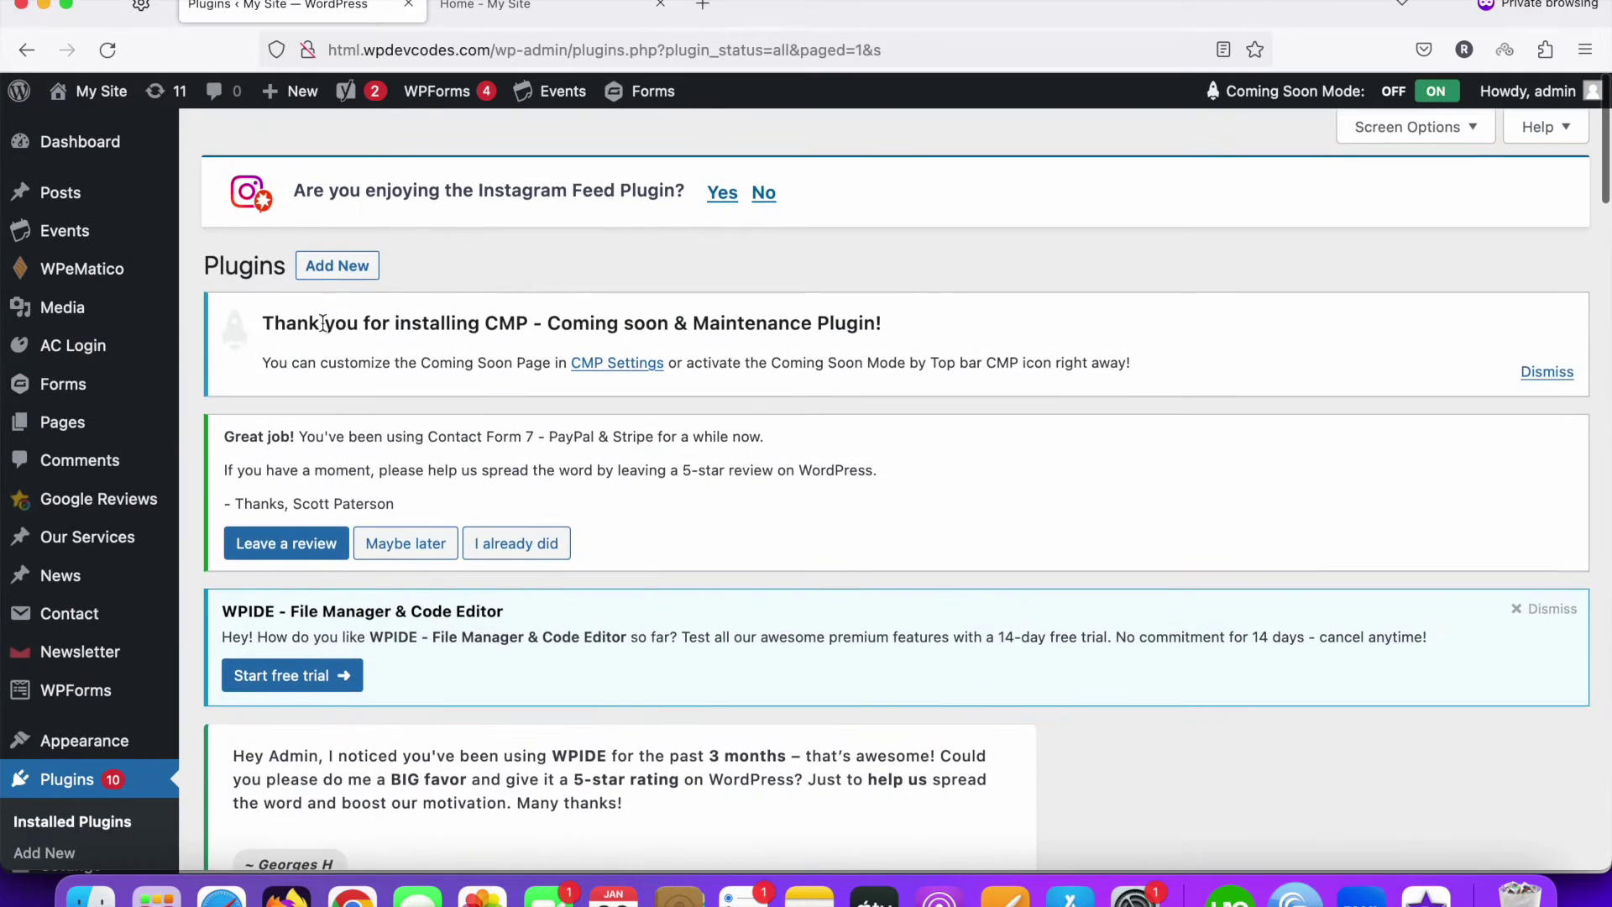
click(322, 265)
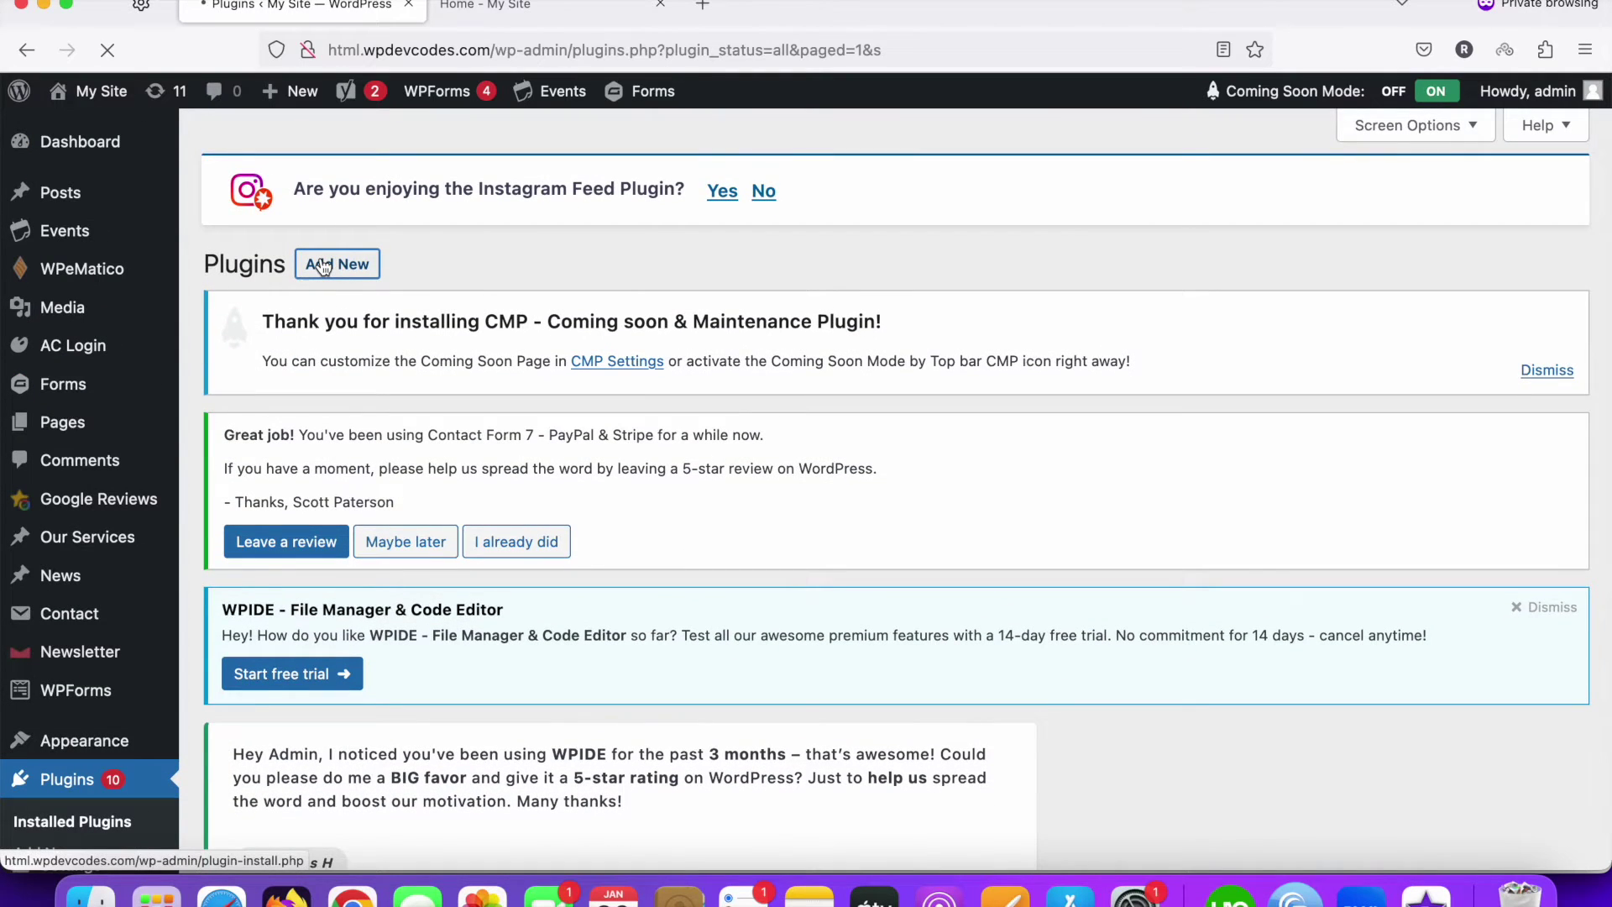
scroll(629, 470, down, 7)
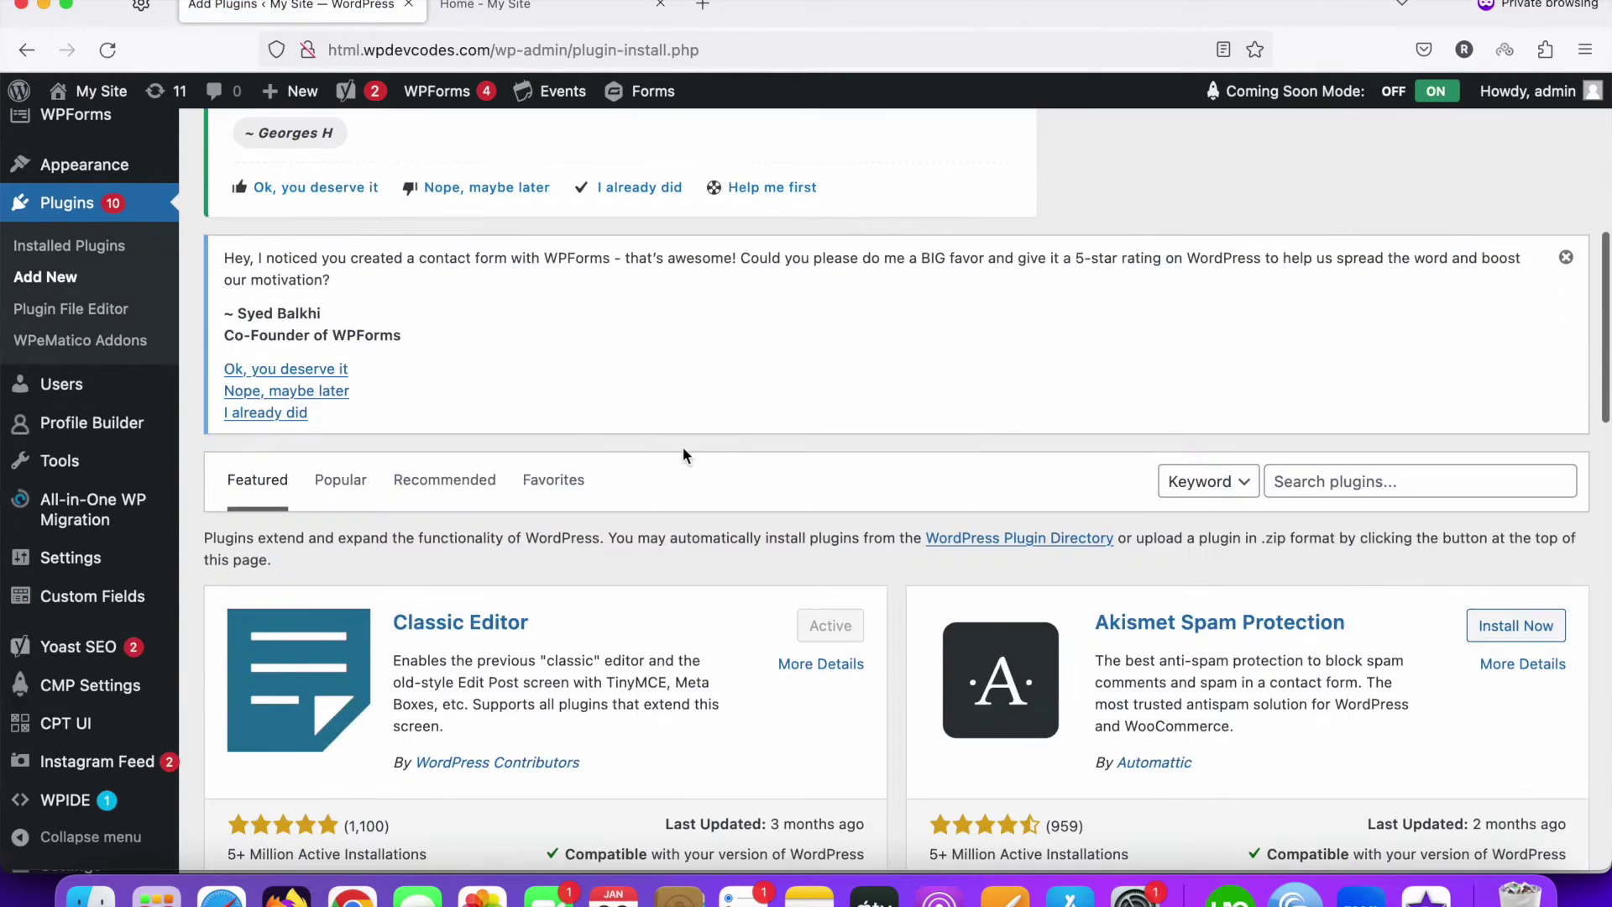
Search the plugin directory for 'SEO Auto Link' and install digishock's SEO Auto Linker
click(1354, 483)
text(SEO Au)
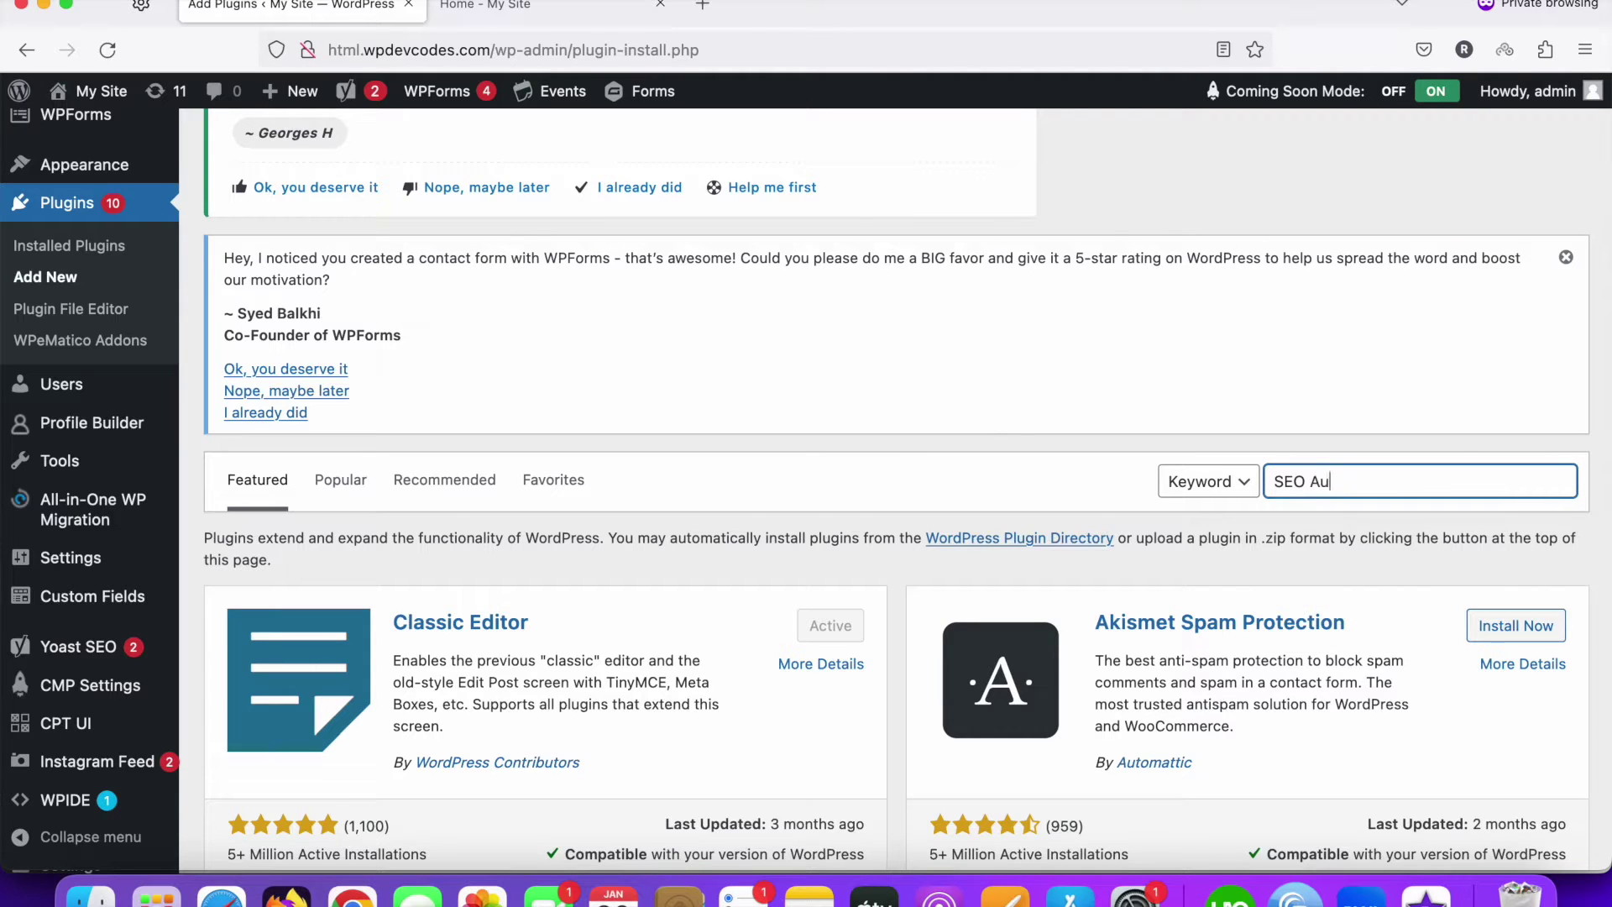
text(to Linker)
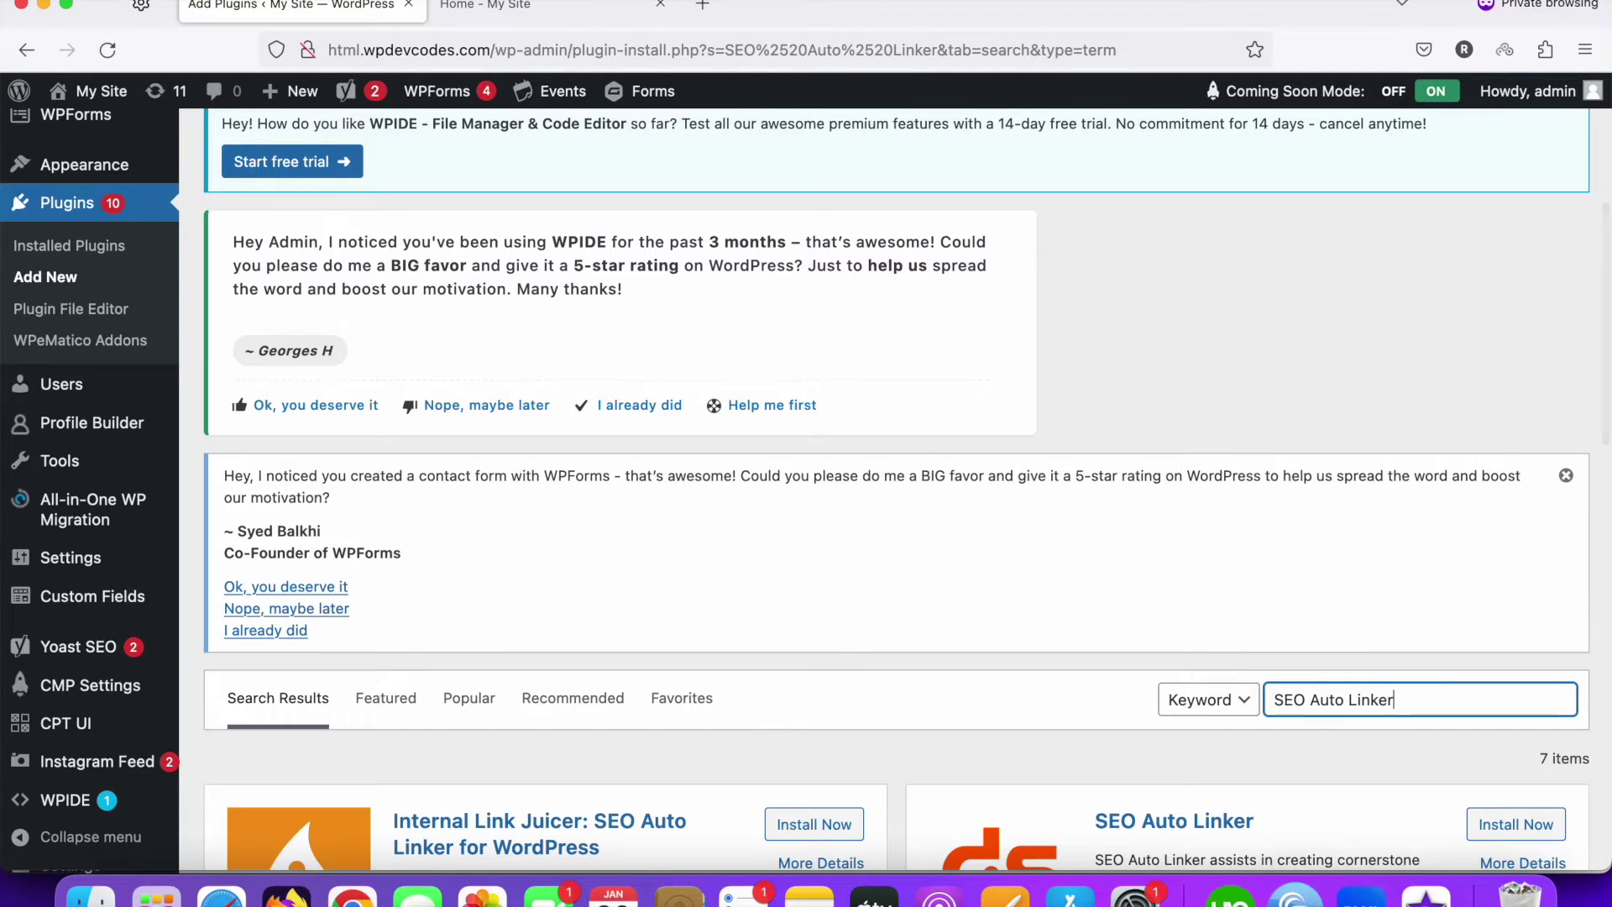
scroll(818, 703, down, 3)
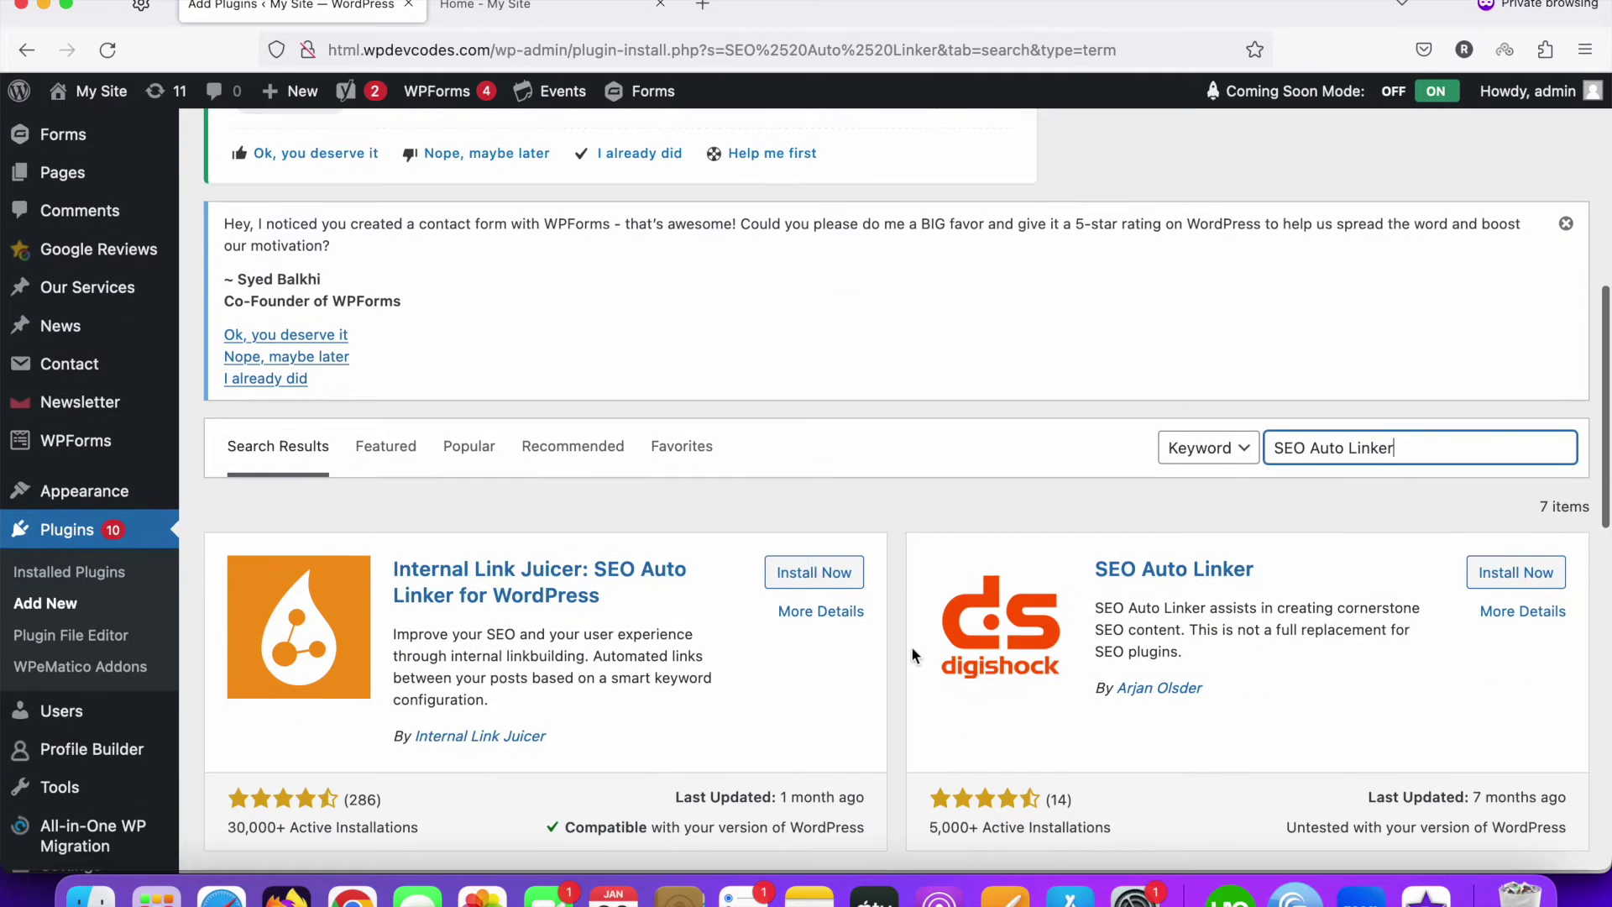
scroll(910, 655, down, 3)
scroll(1062, 471, up, 2)
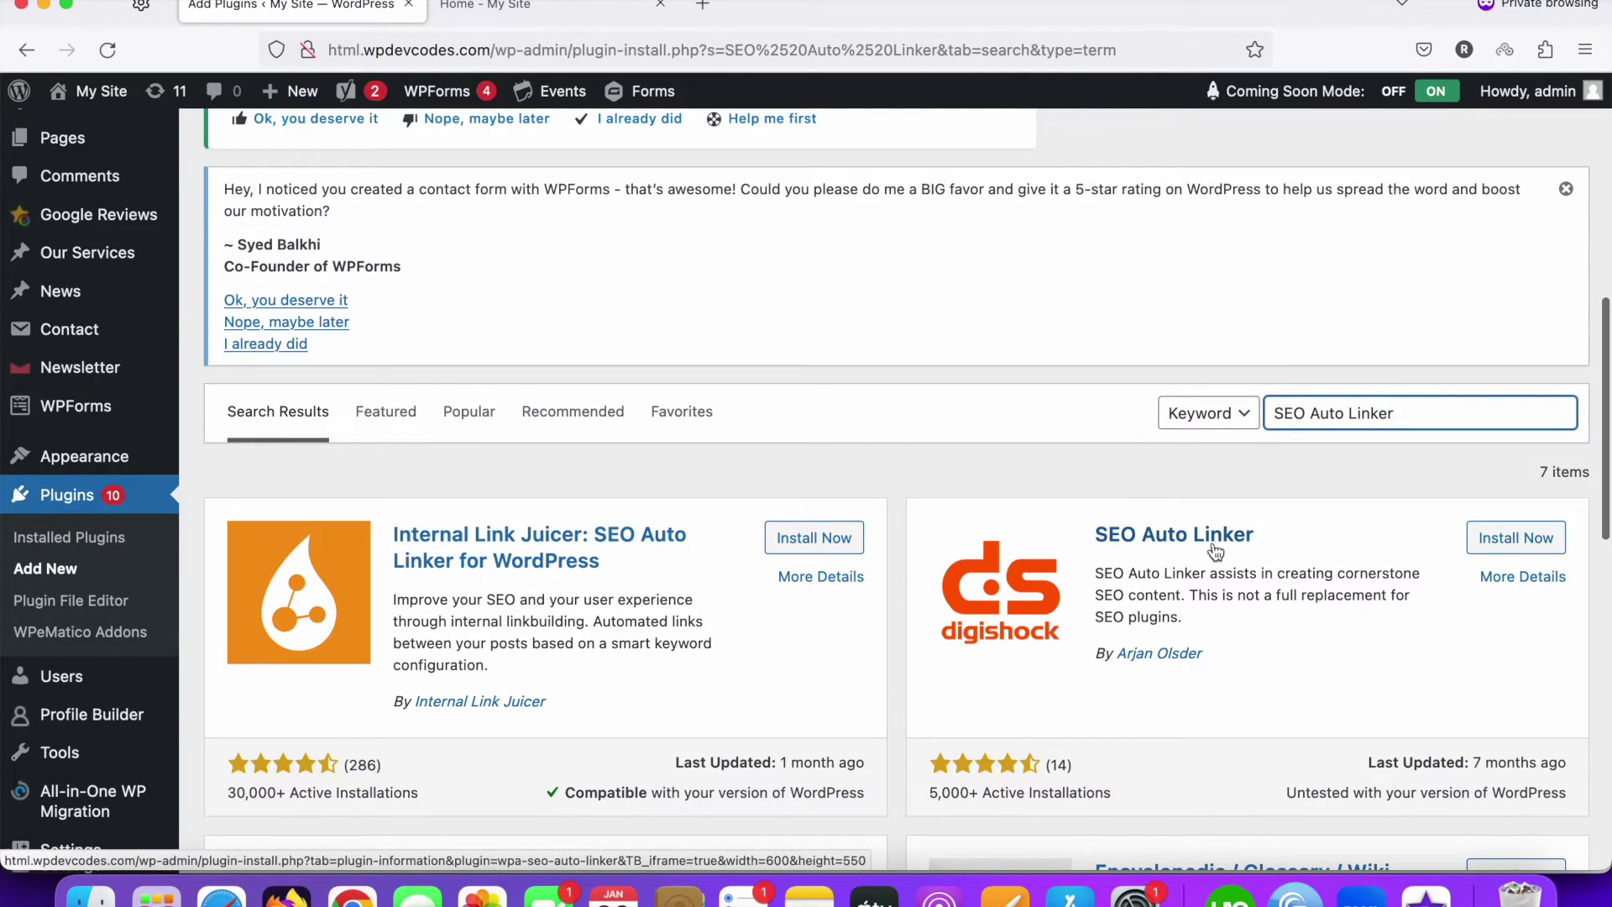
scroll(1081, 670, down, 1)
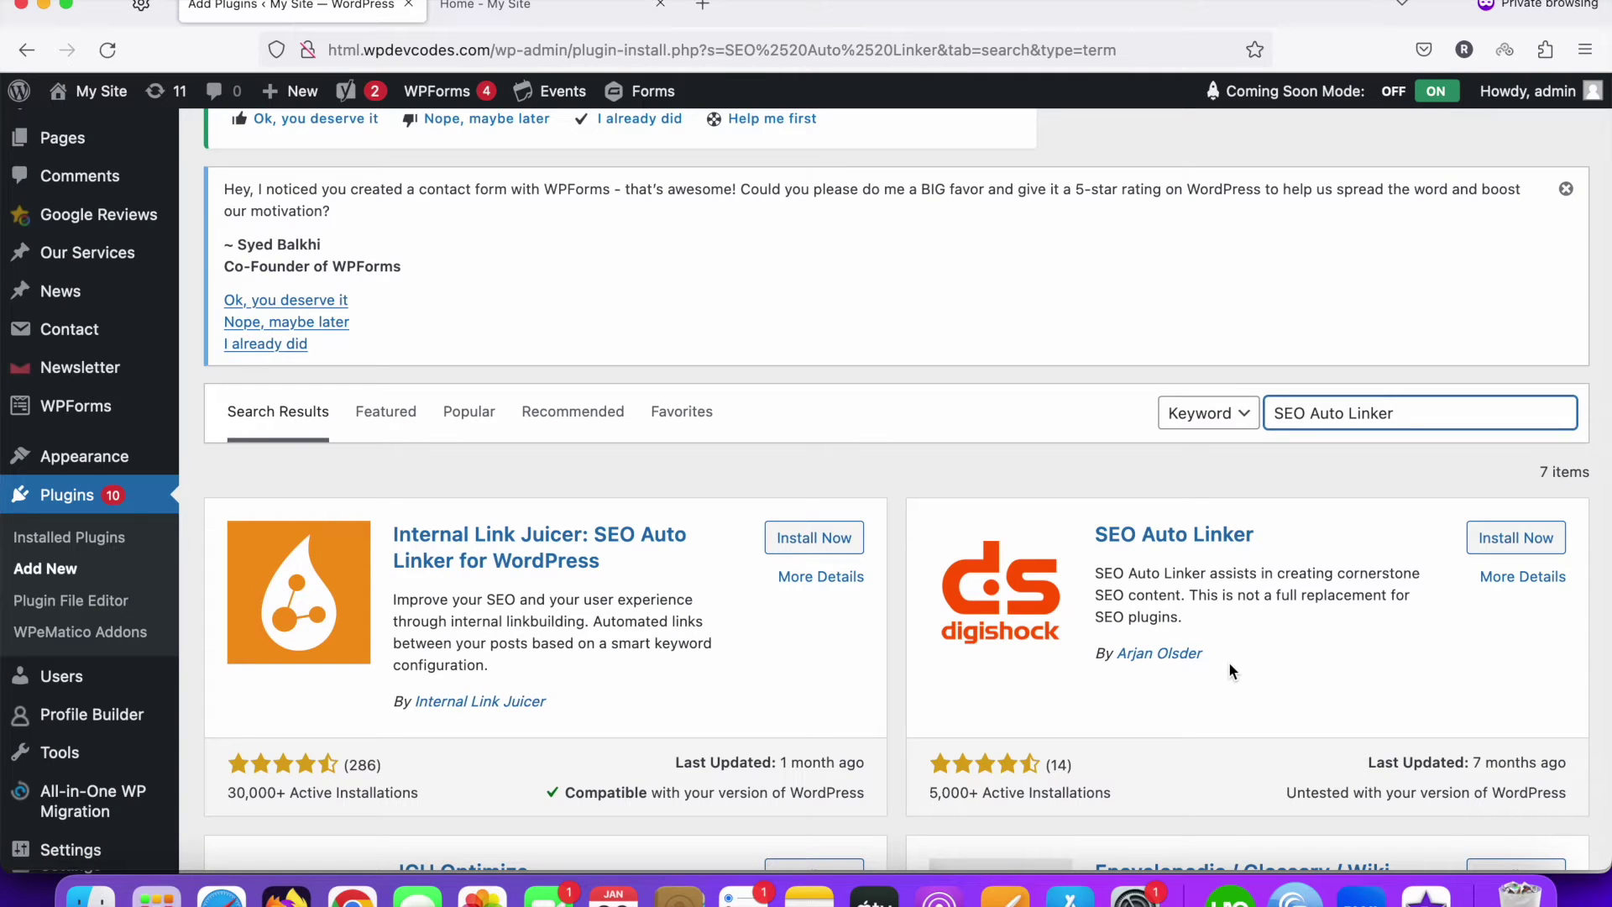
click(1517, 542)
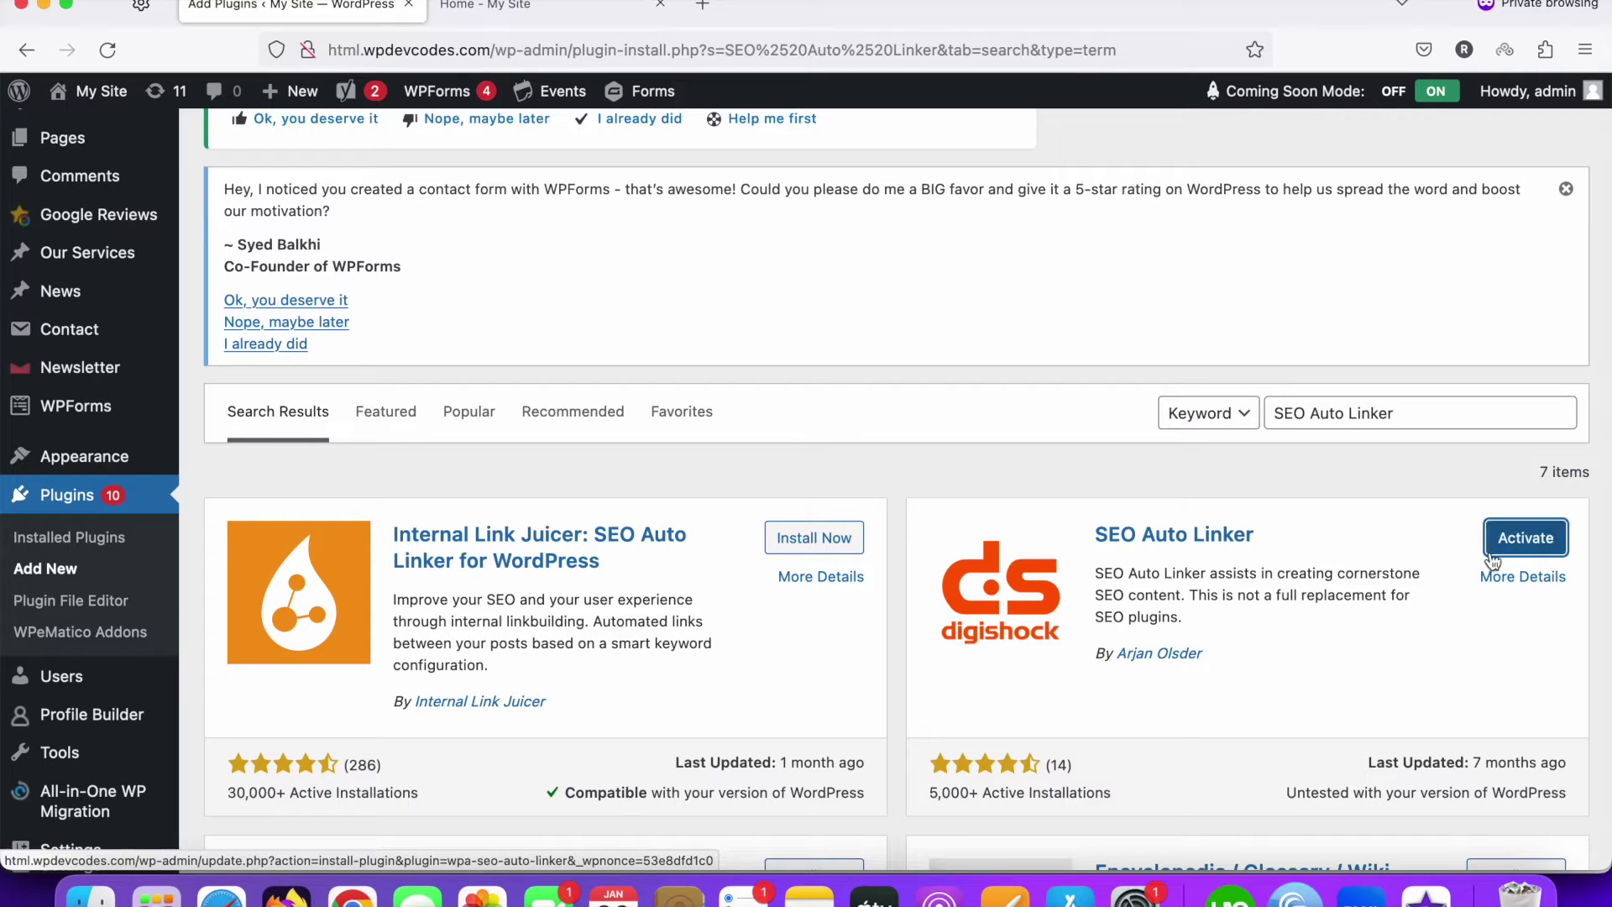
Activate the newly installed SEO Auto Linker plugin
click(1529, 540)
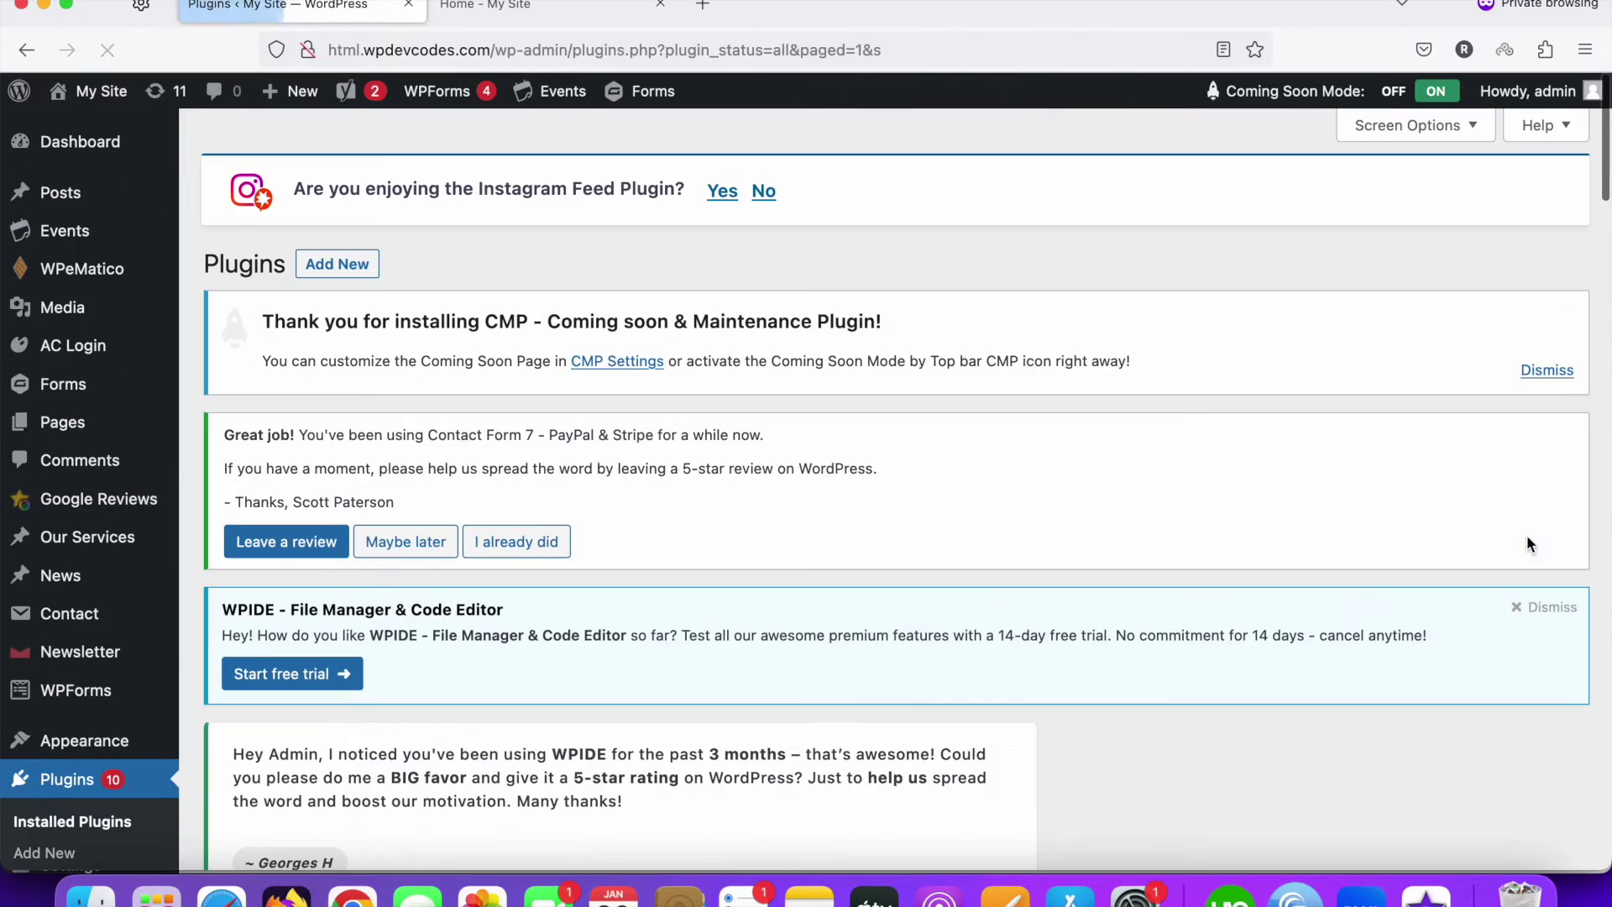
scroll(616, 561, down, 15)
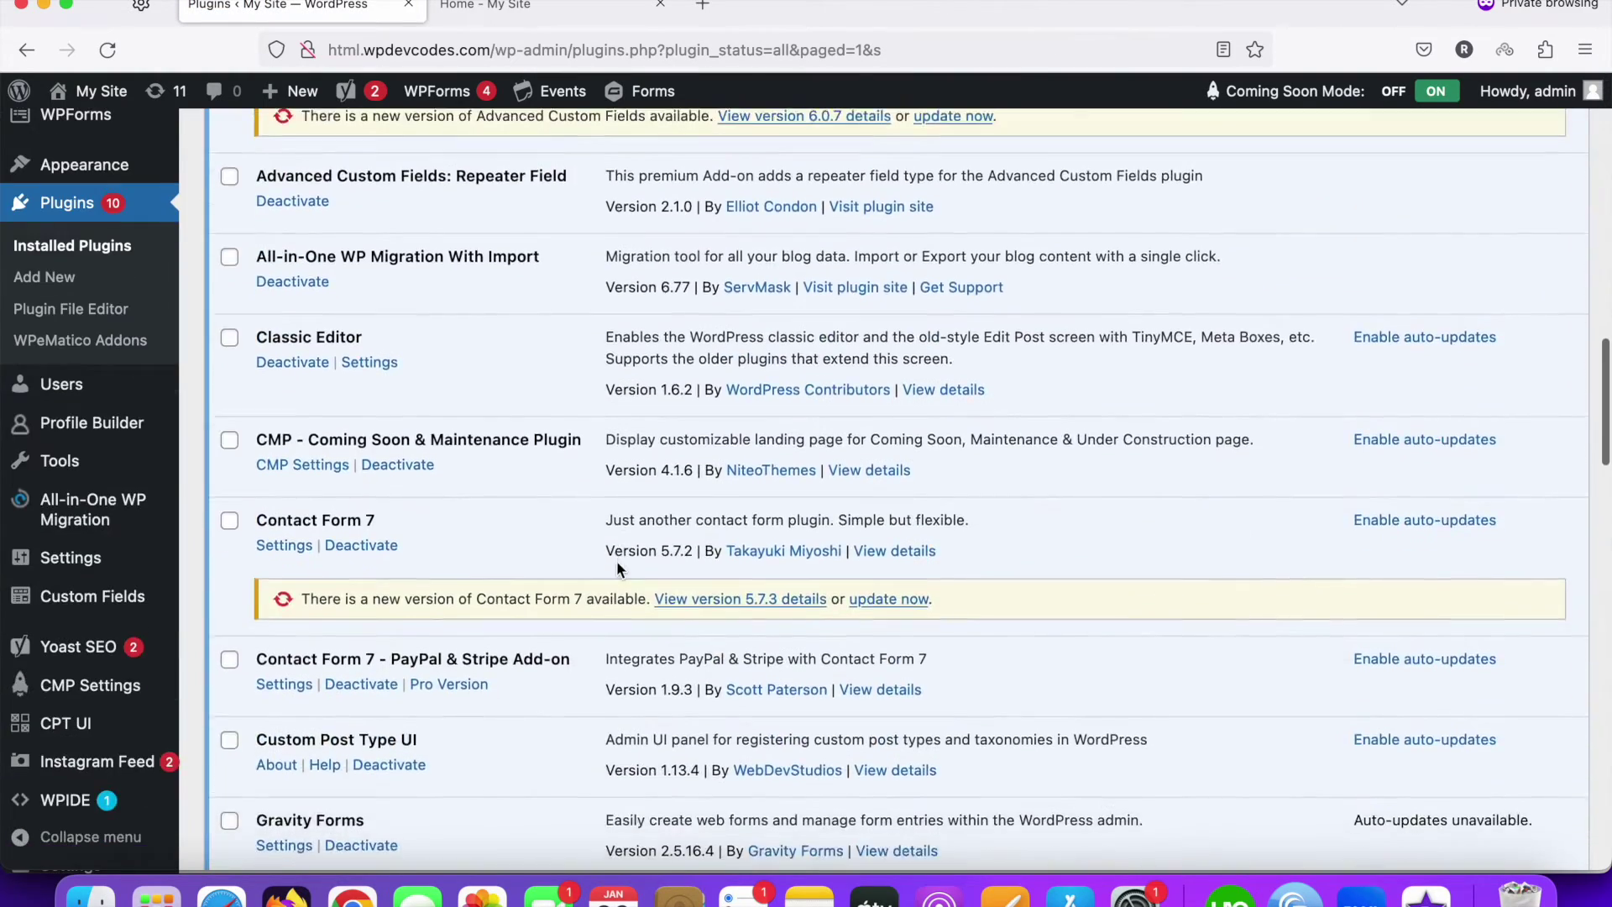
scroll(549, 549, up, 10)
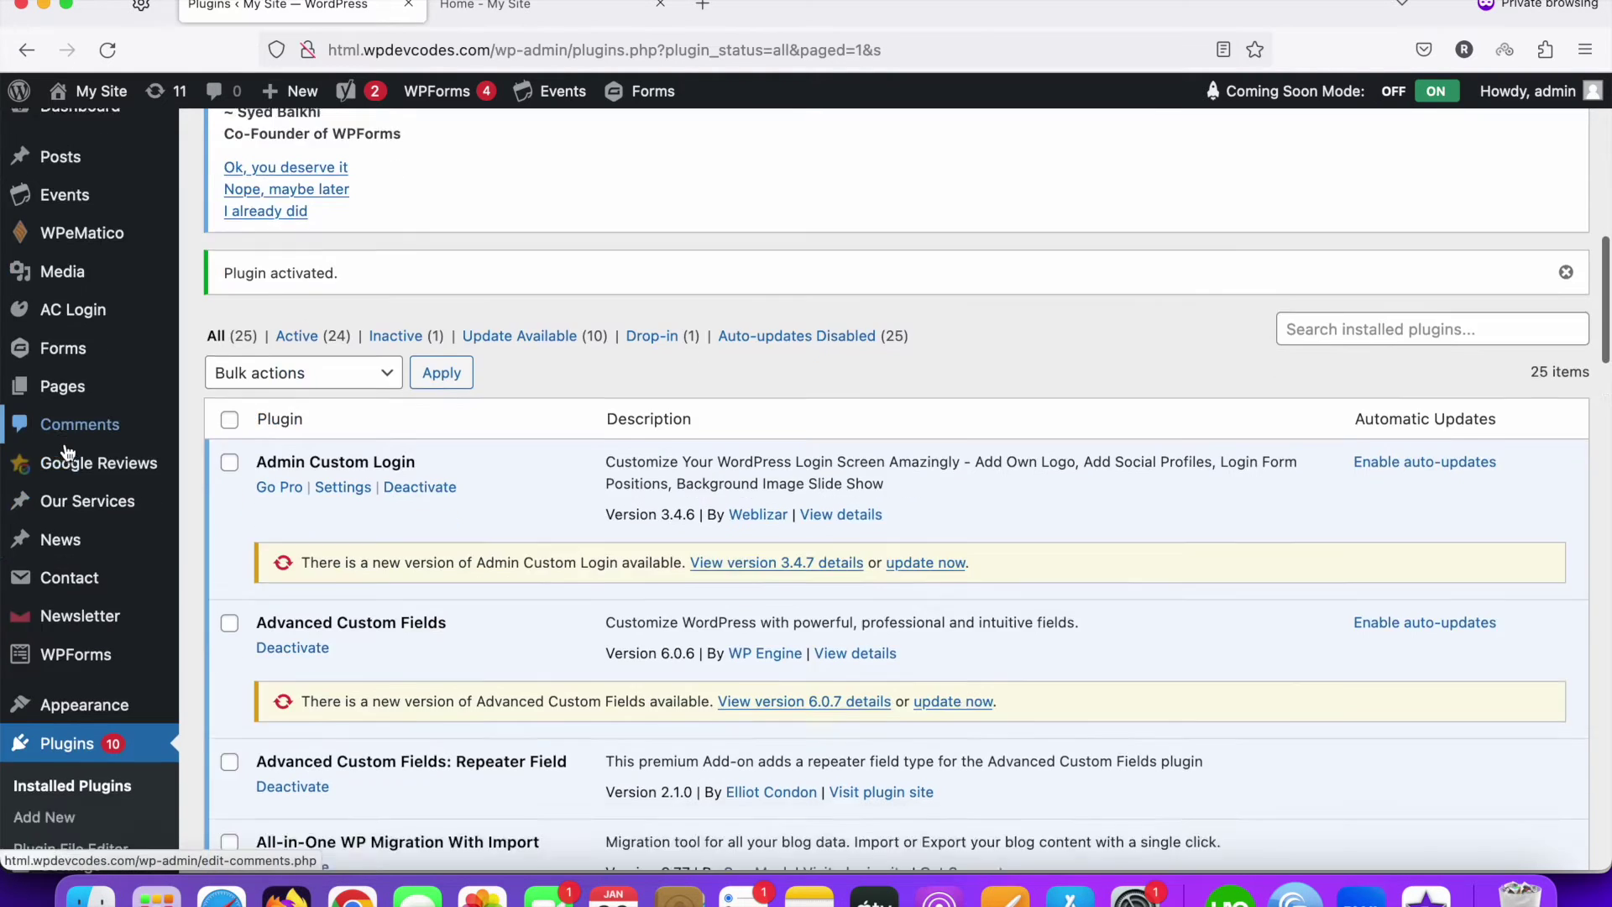
scroll(63, 449, up, 5)
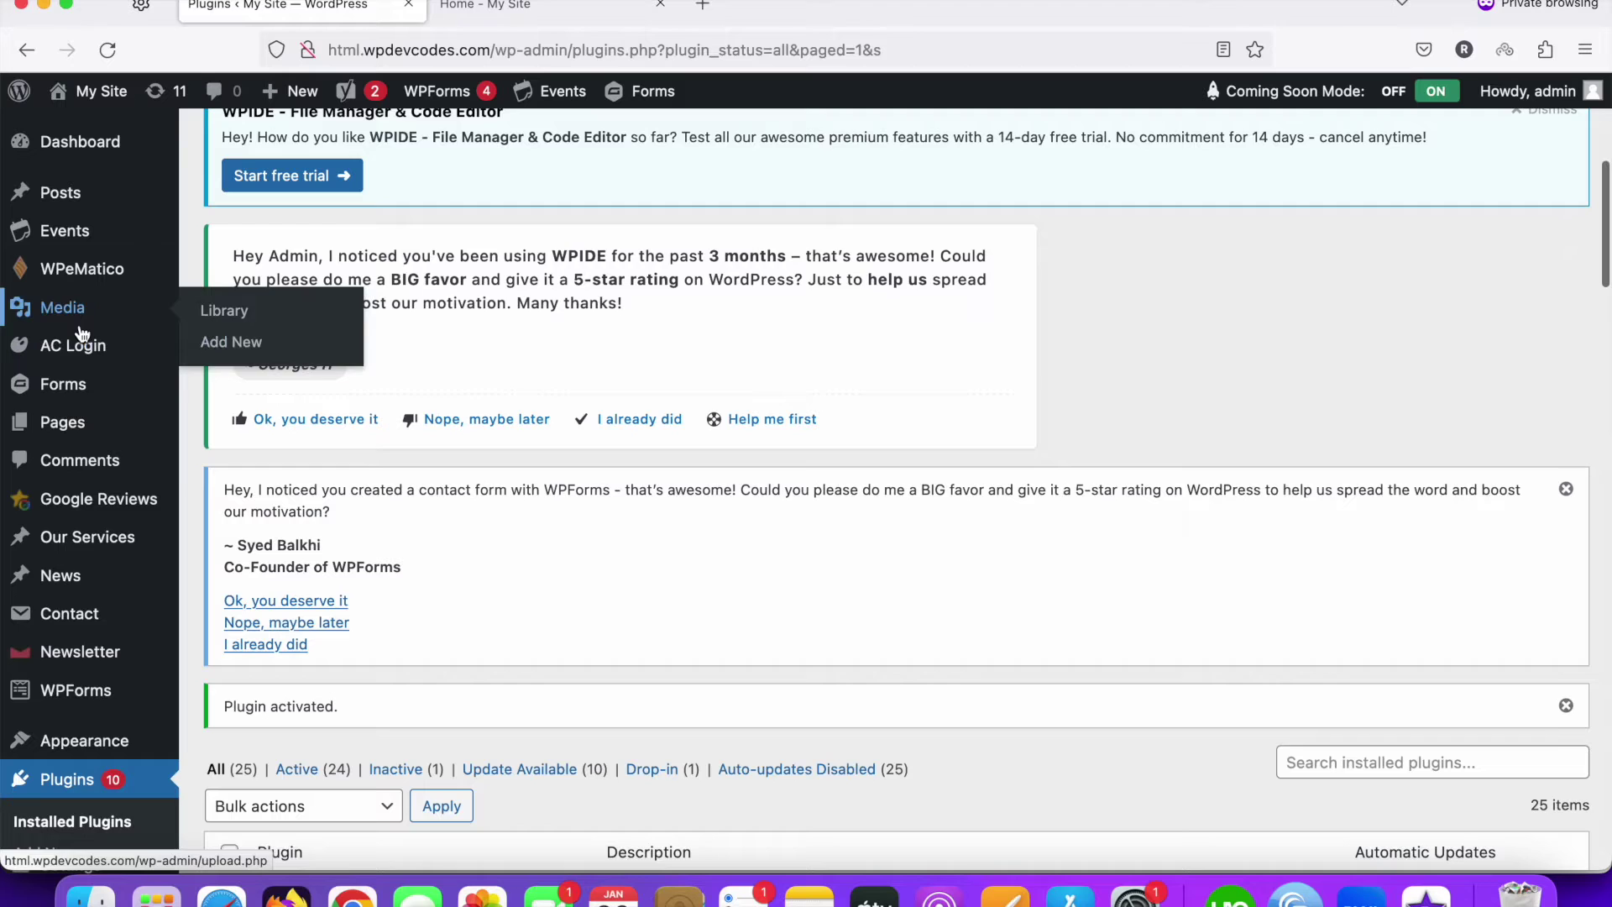
scroll(63, 437, down, 1)
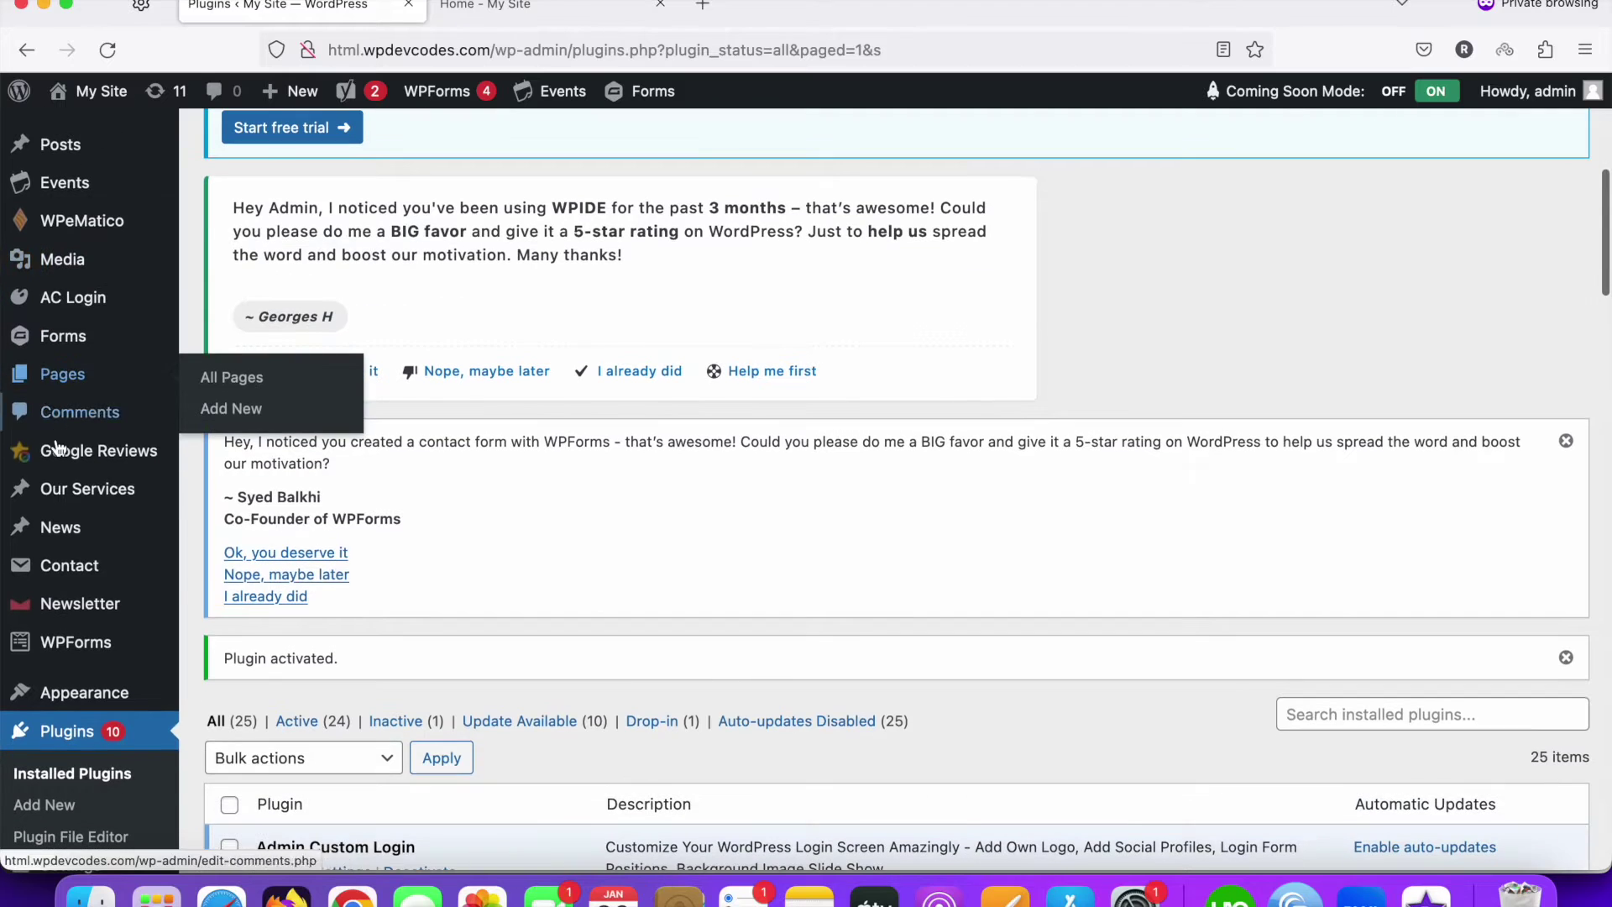
Open Our Services in a new tab, then the Settings > WPA SEO Auto Linker page
super+click(93, 499)
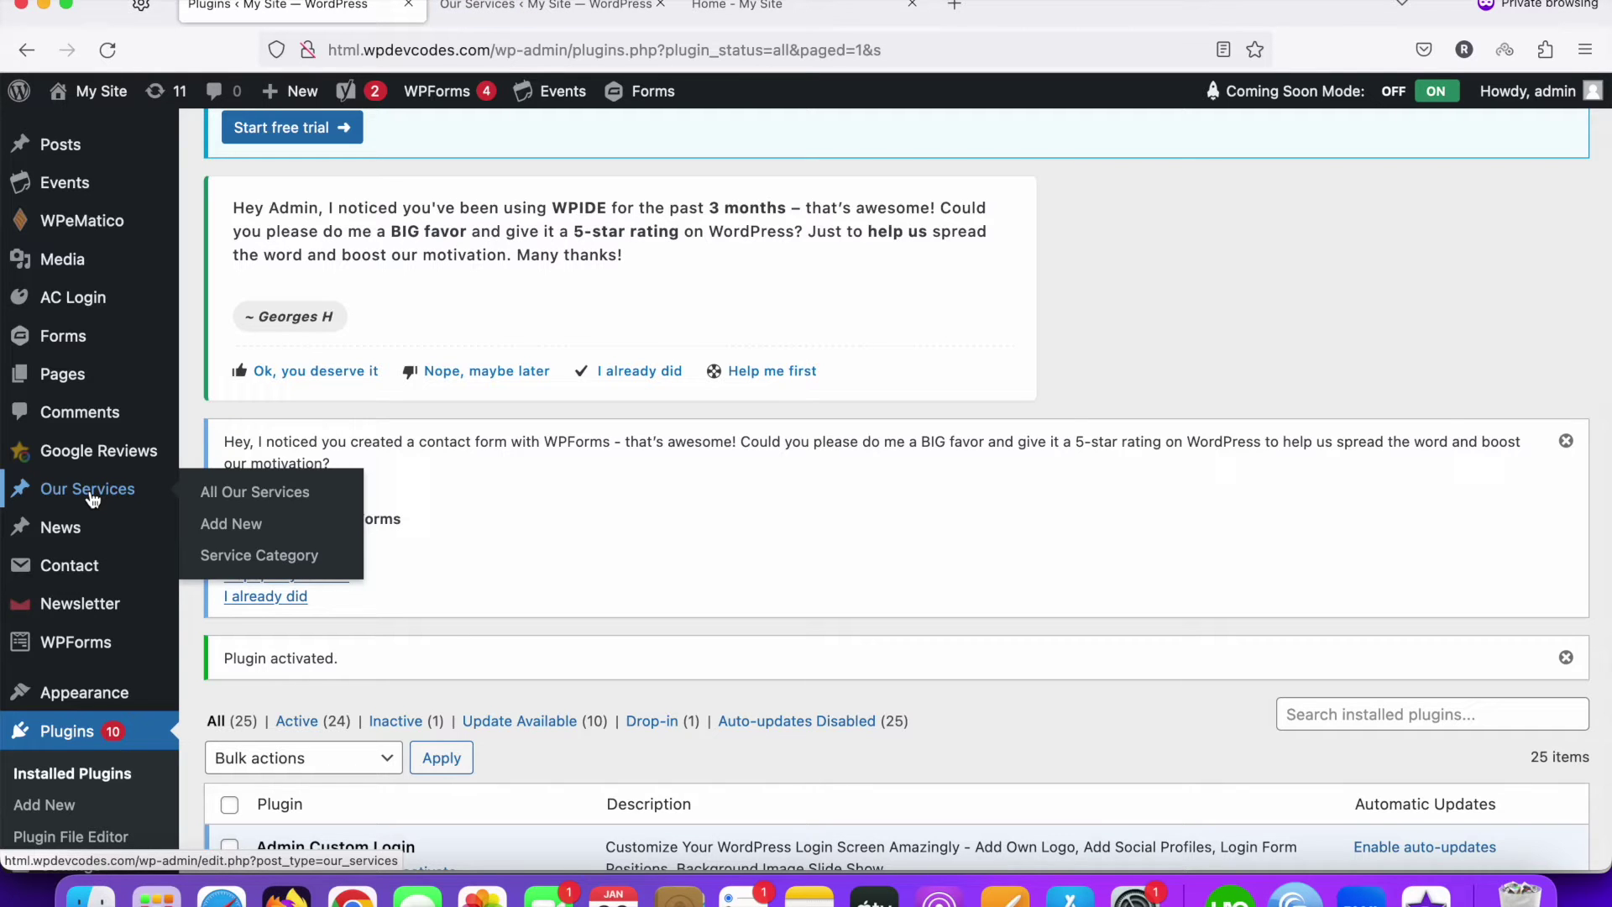
scroll(359, 503, down, 5)
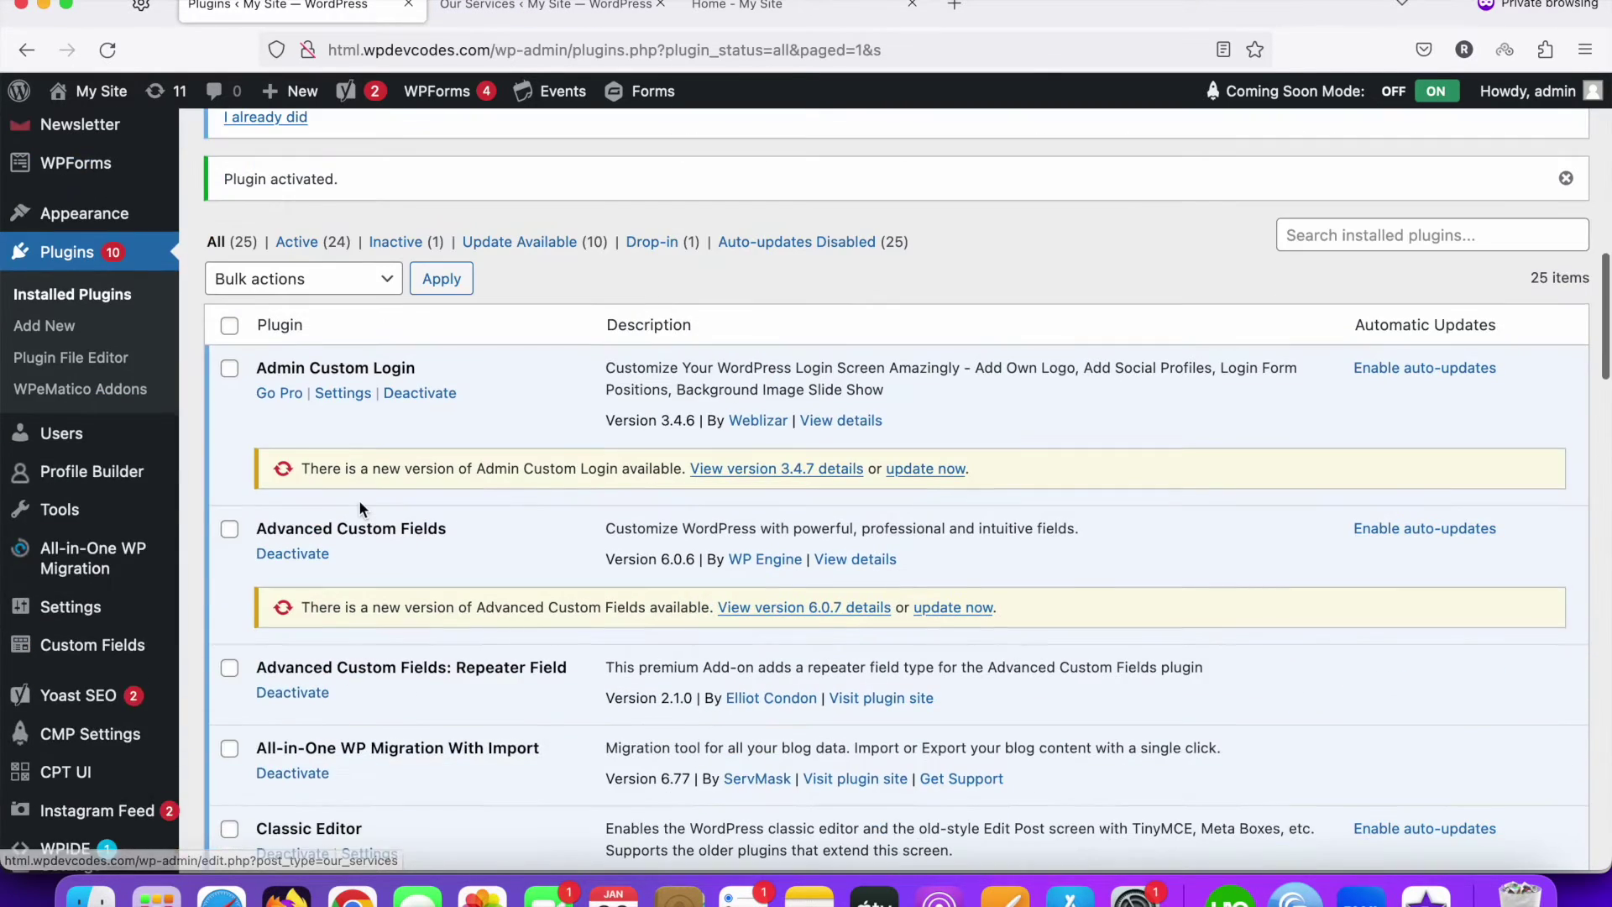
mouse_move(101, 569)
mouse_move(67, 608)
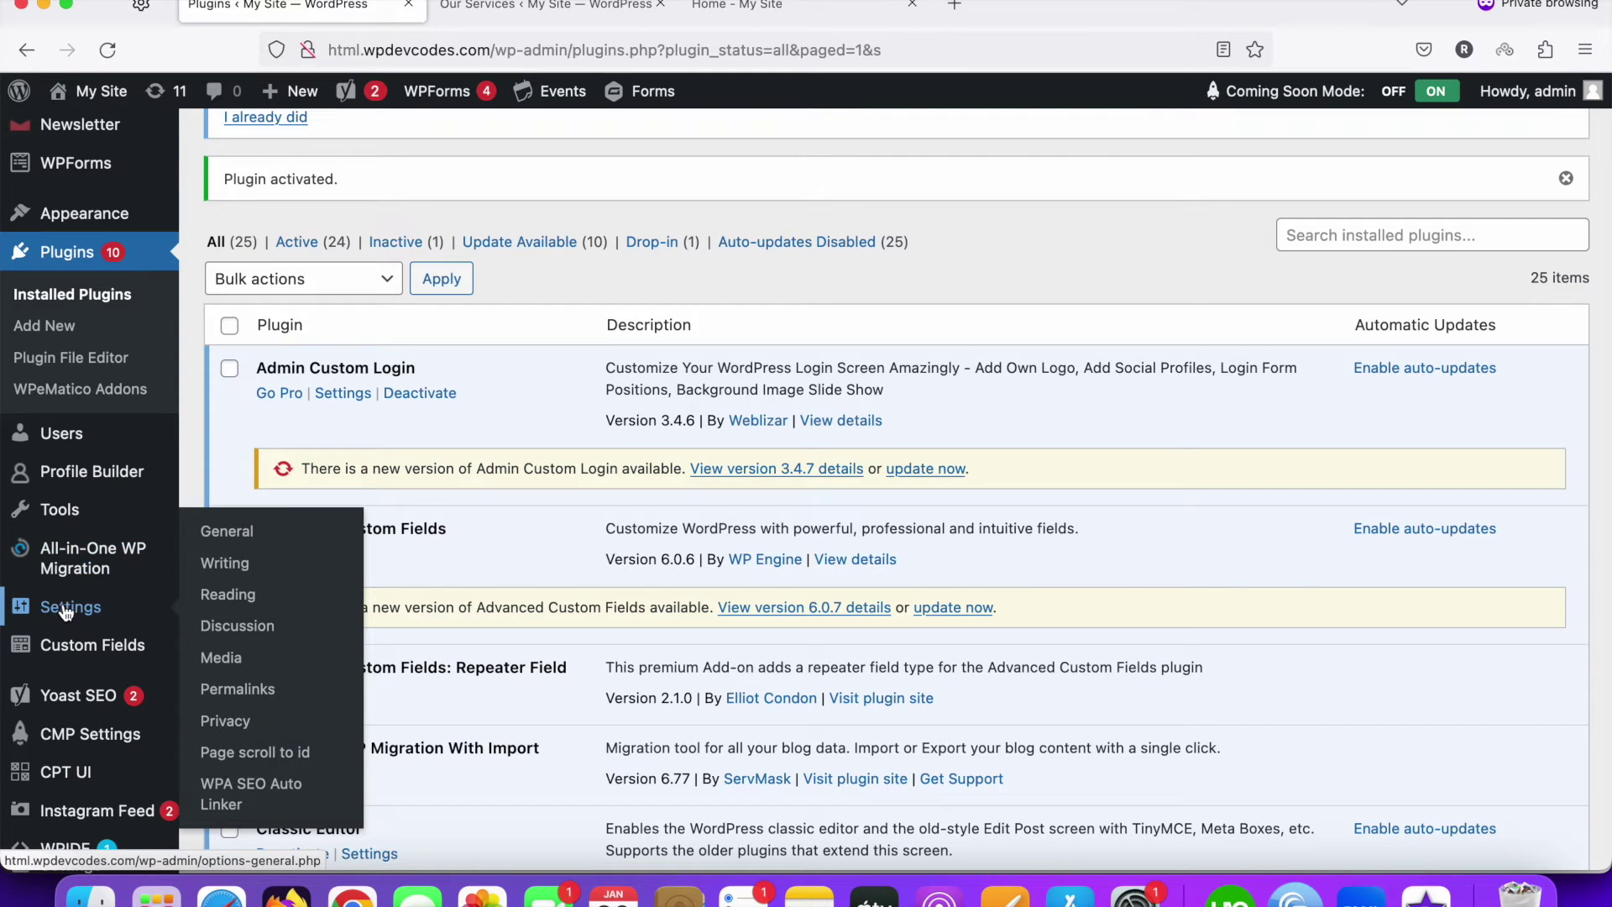
click(244, 795)
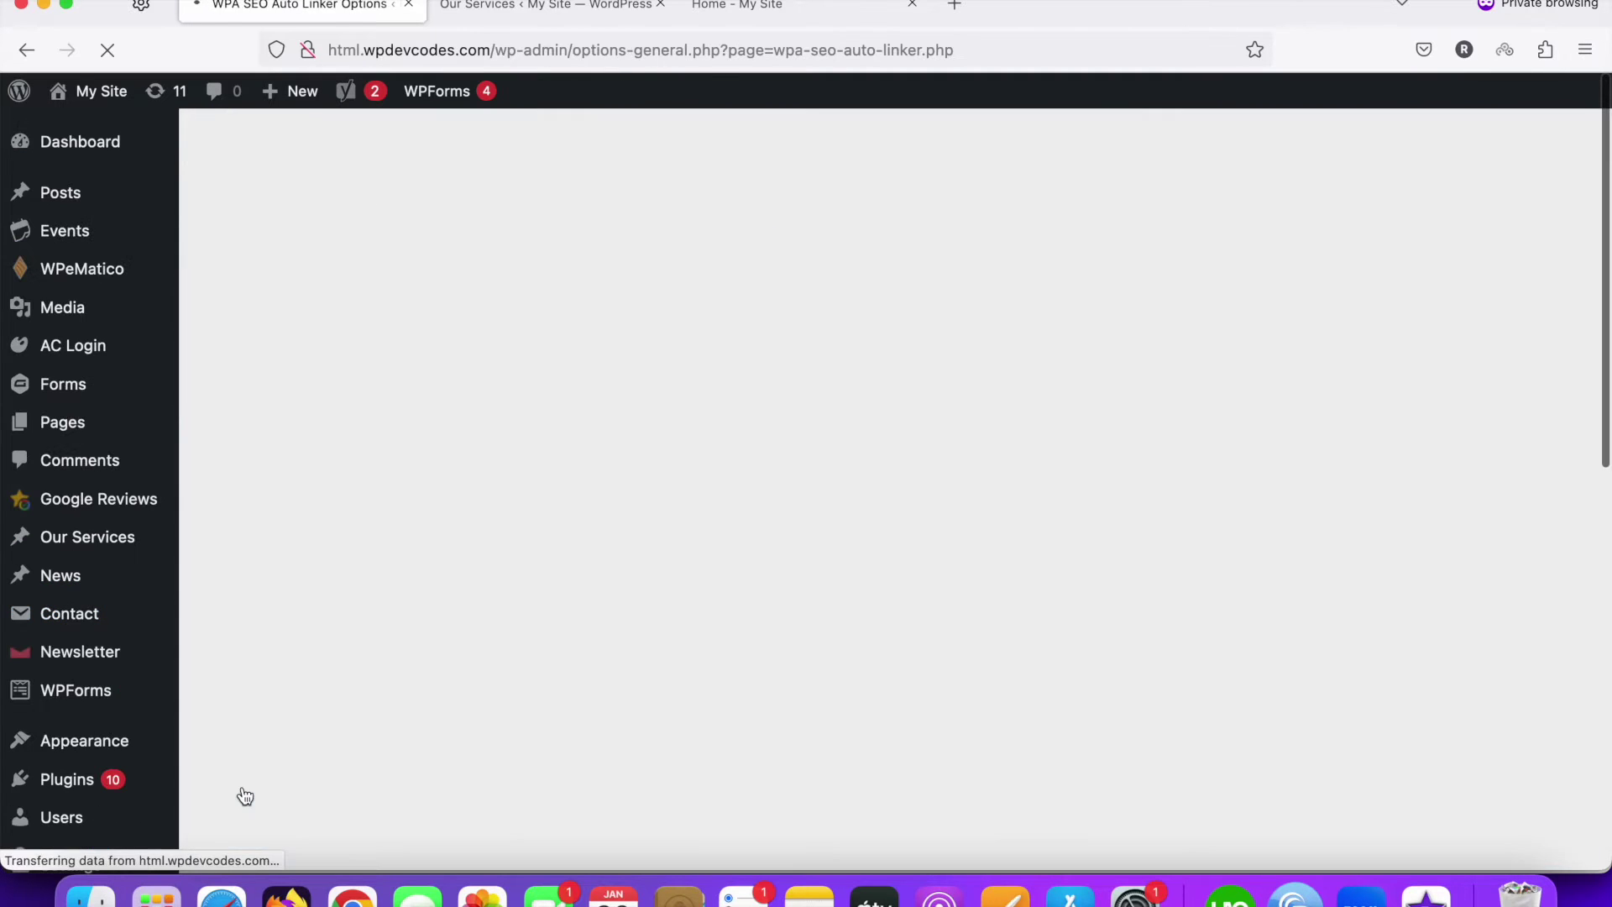
Inspect the empty Custom Keywords box and its google webmaster example, then return to Our Services
scroll(446, 621, down, 8)
scroll(446, 622, down, 3)
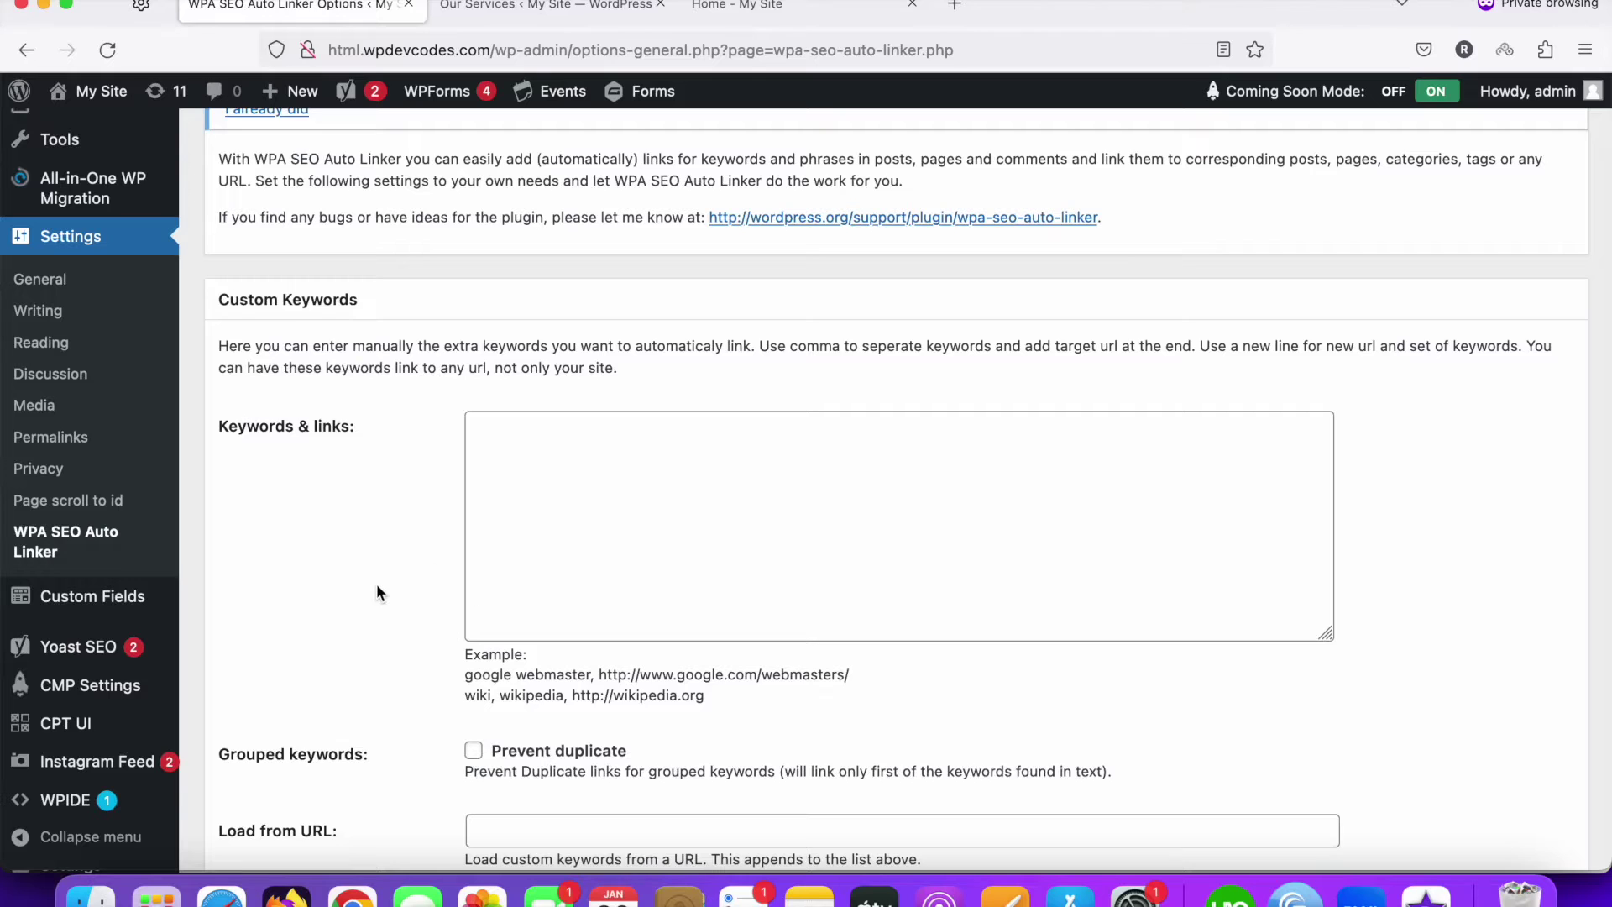
scroll(378, 588, down, 3)
scroll(377, 588, up, 3)
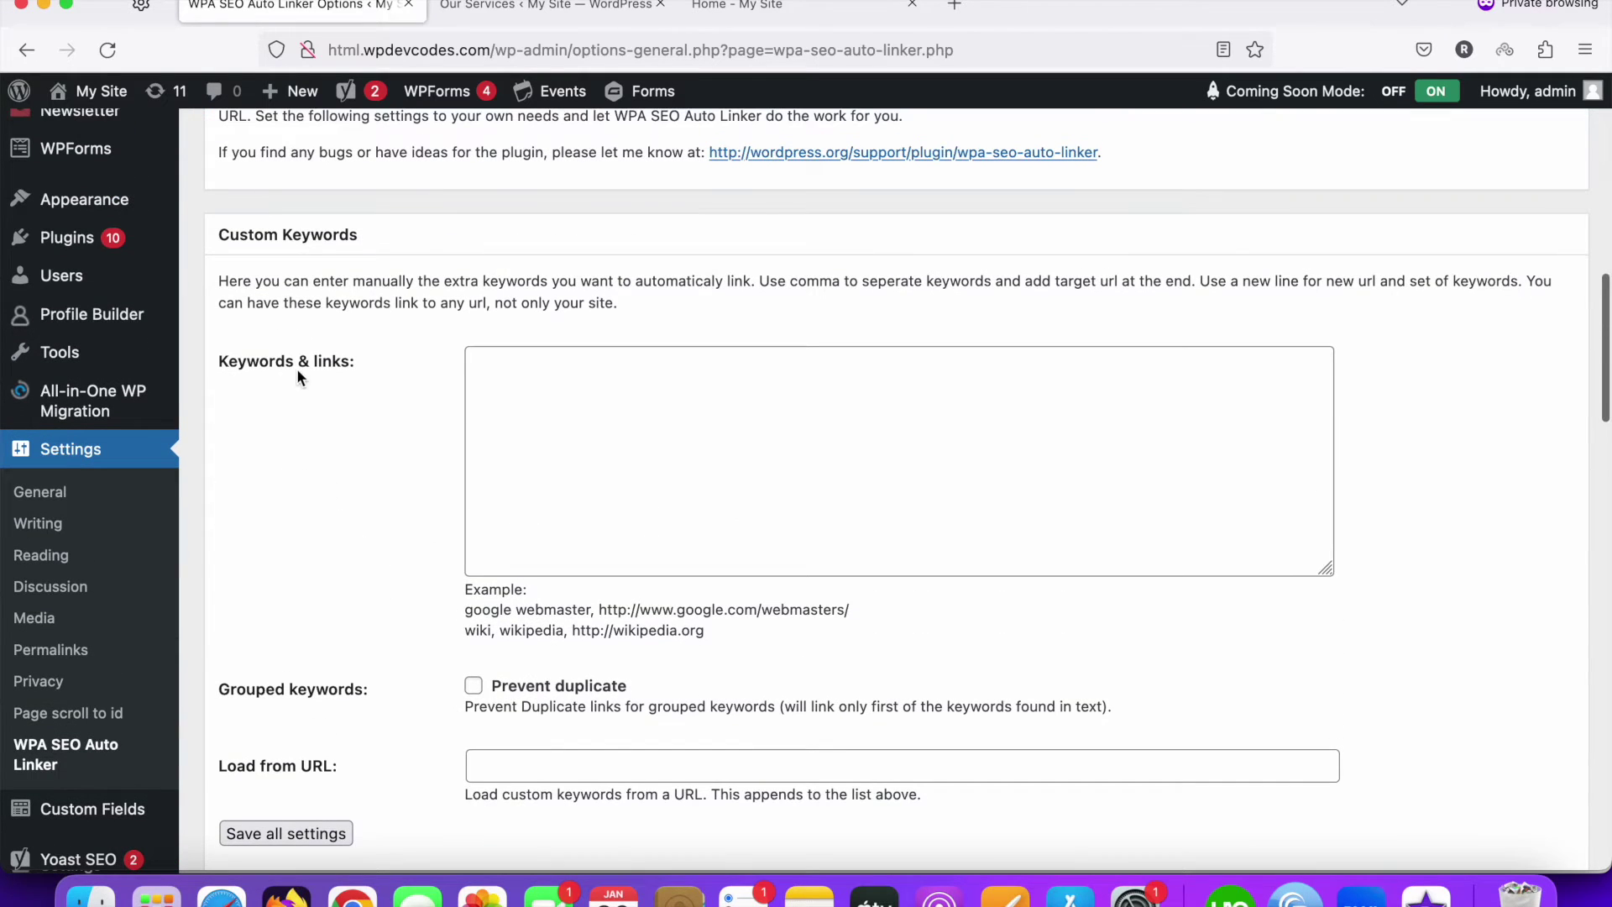
drag(466, 608, 594, 612)
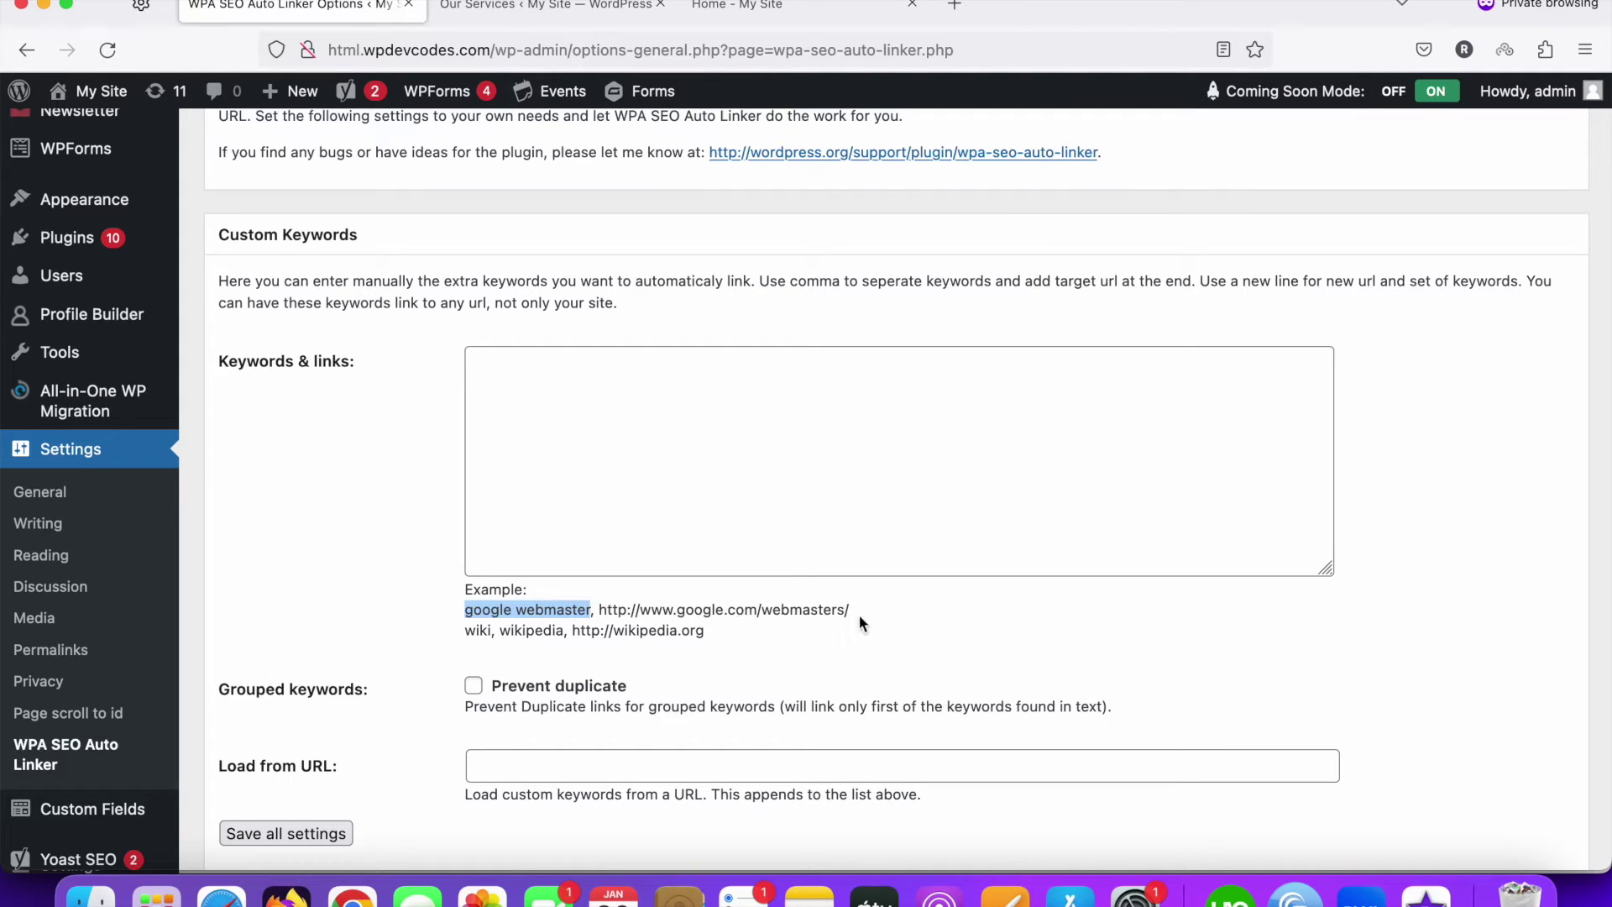
click(598, 612)
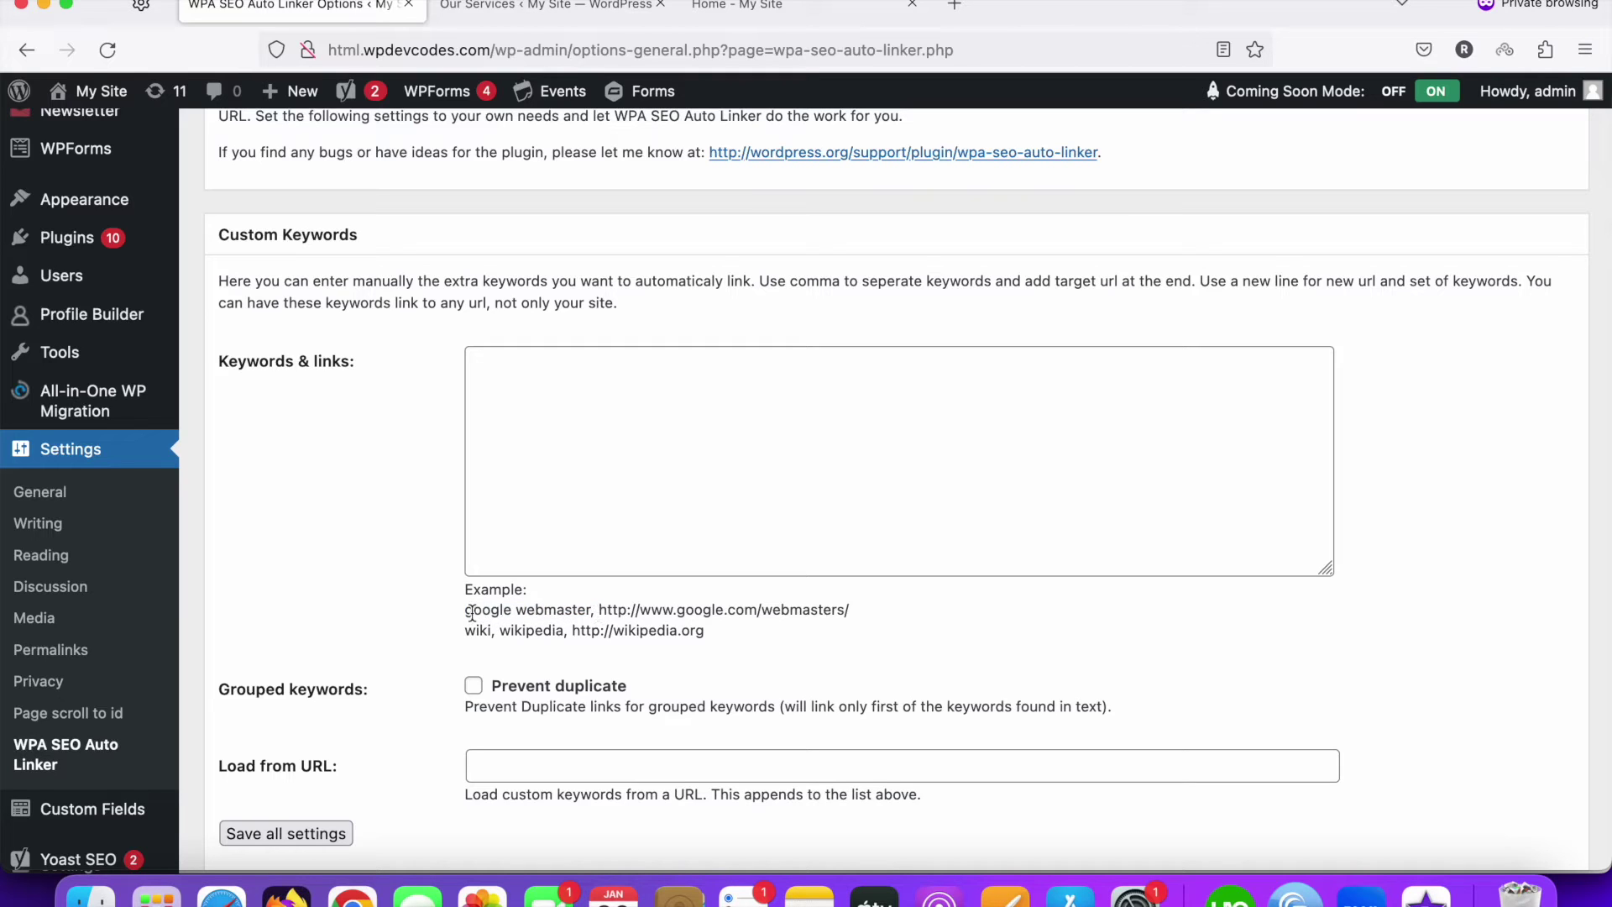
drag(465, 611, 590, 607)
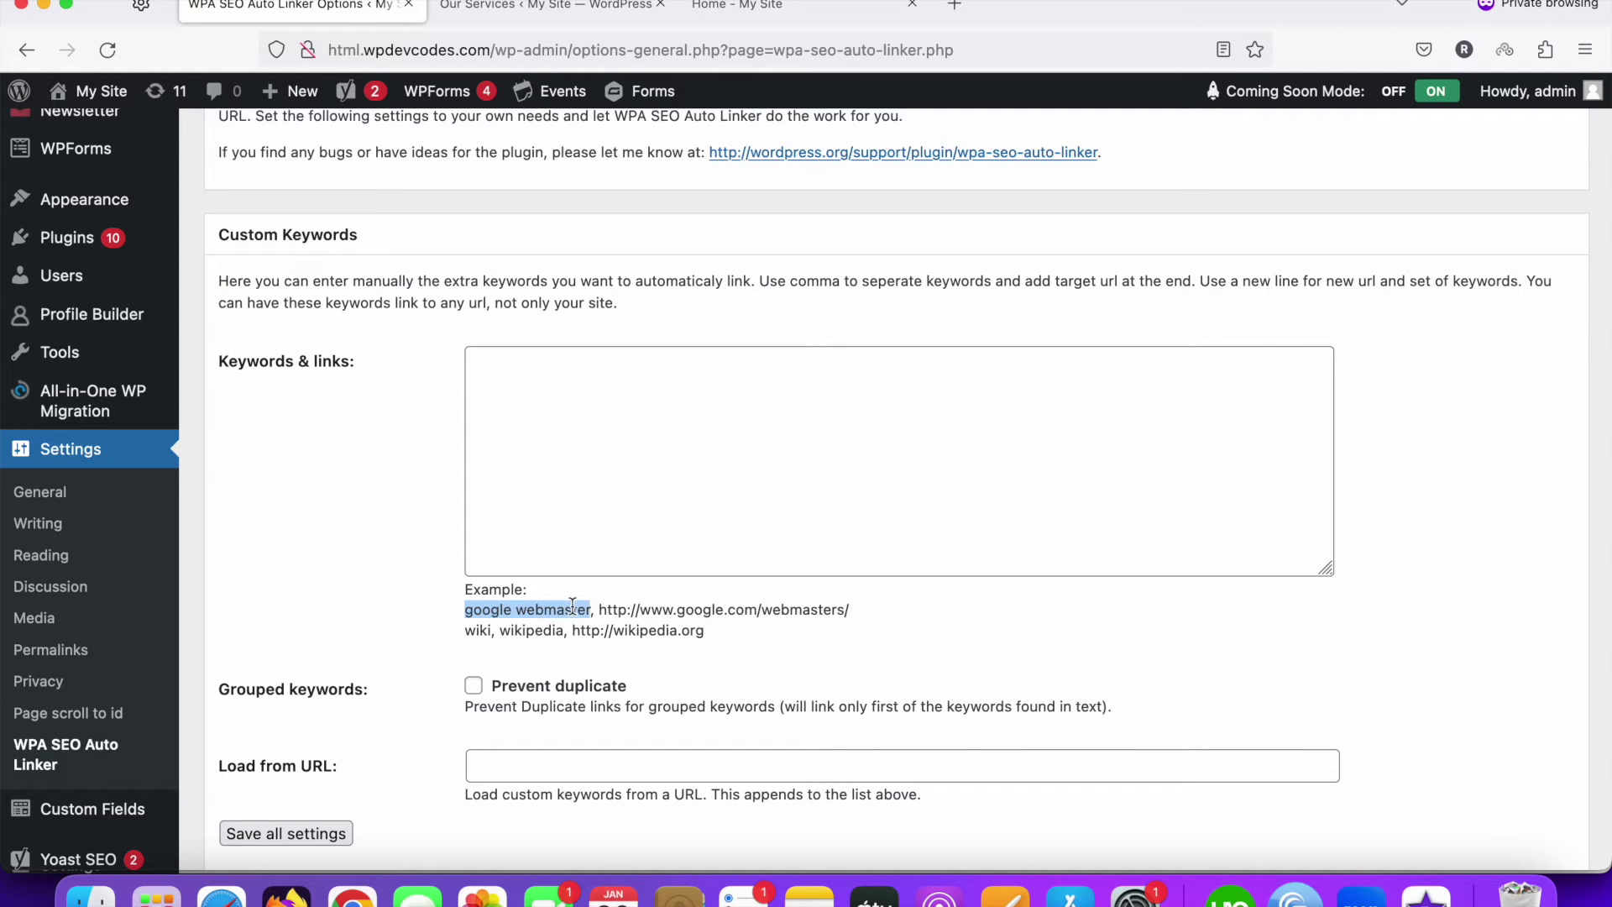
click(545, 7)
View the first service post, 'Lorem Ipsum is simply dummy text', on the live site
scroll(334, 424, down, 1)
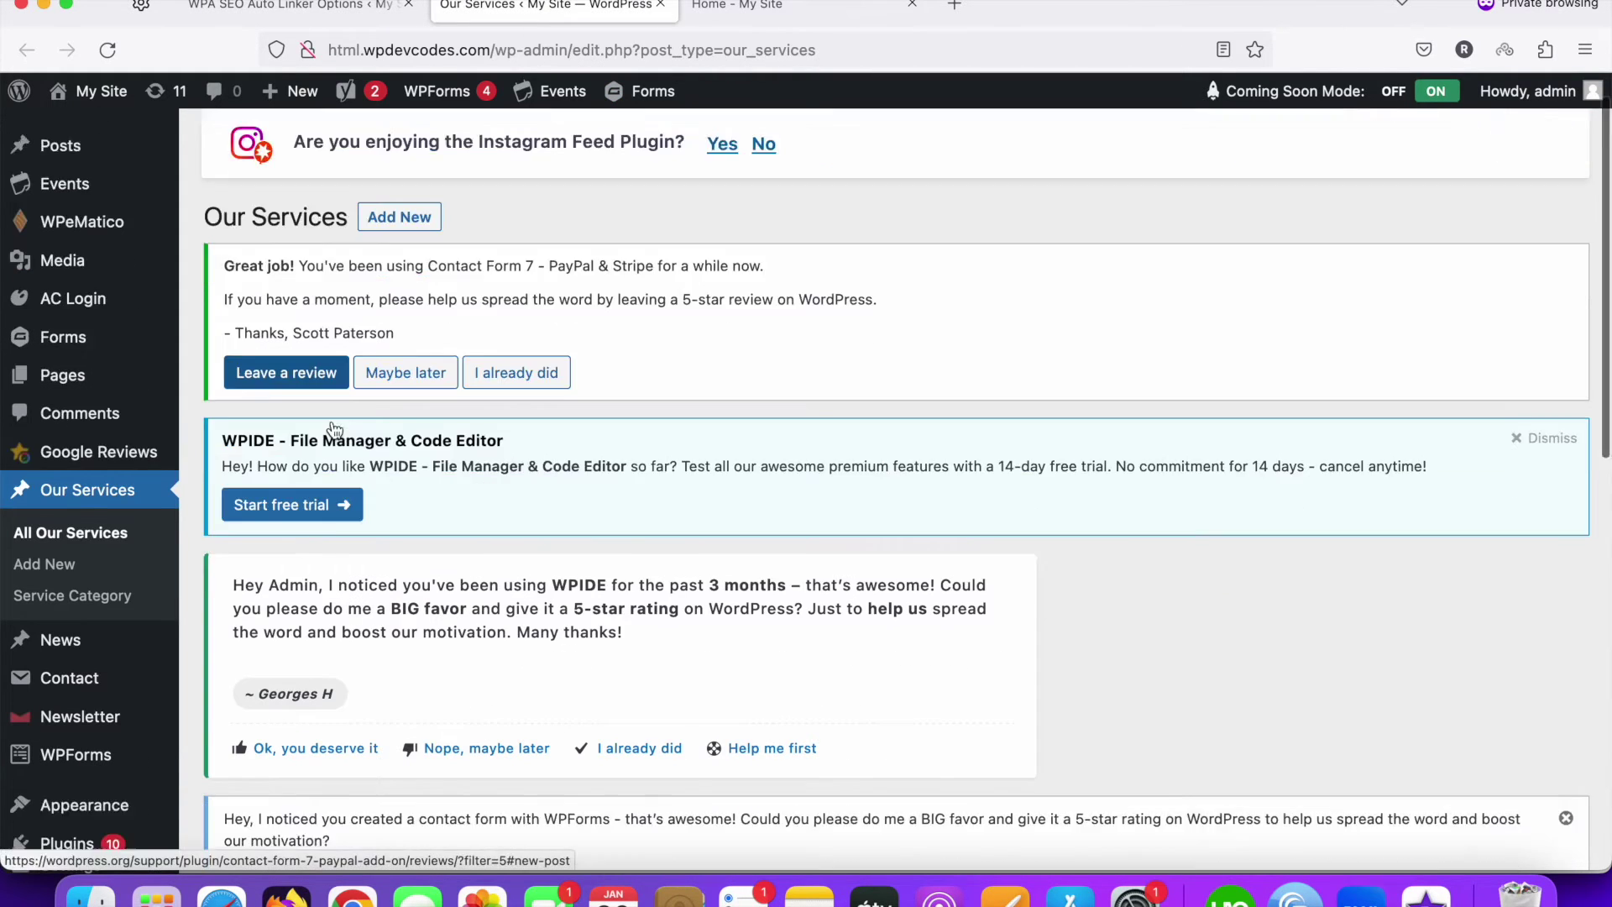
scroll(334, 428, down, 10)
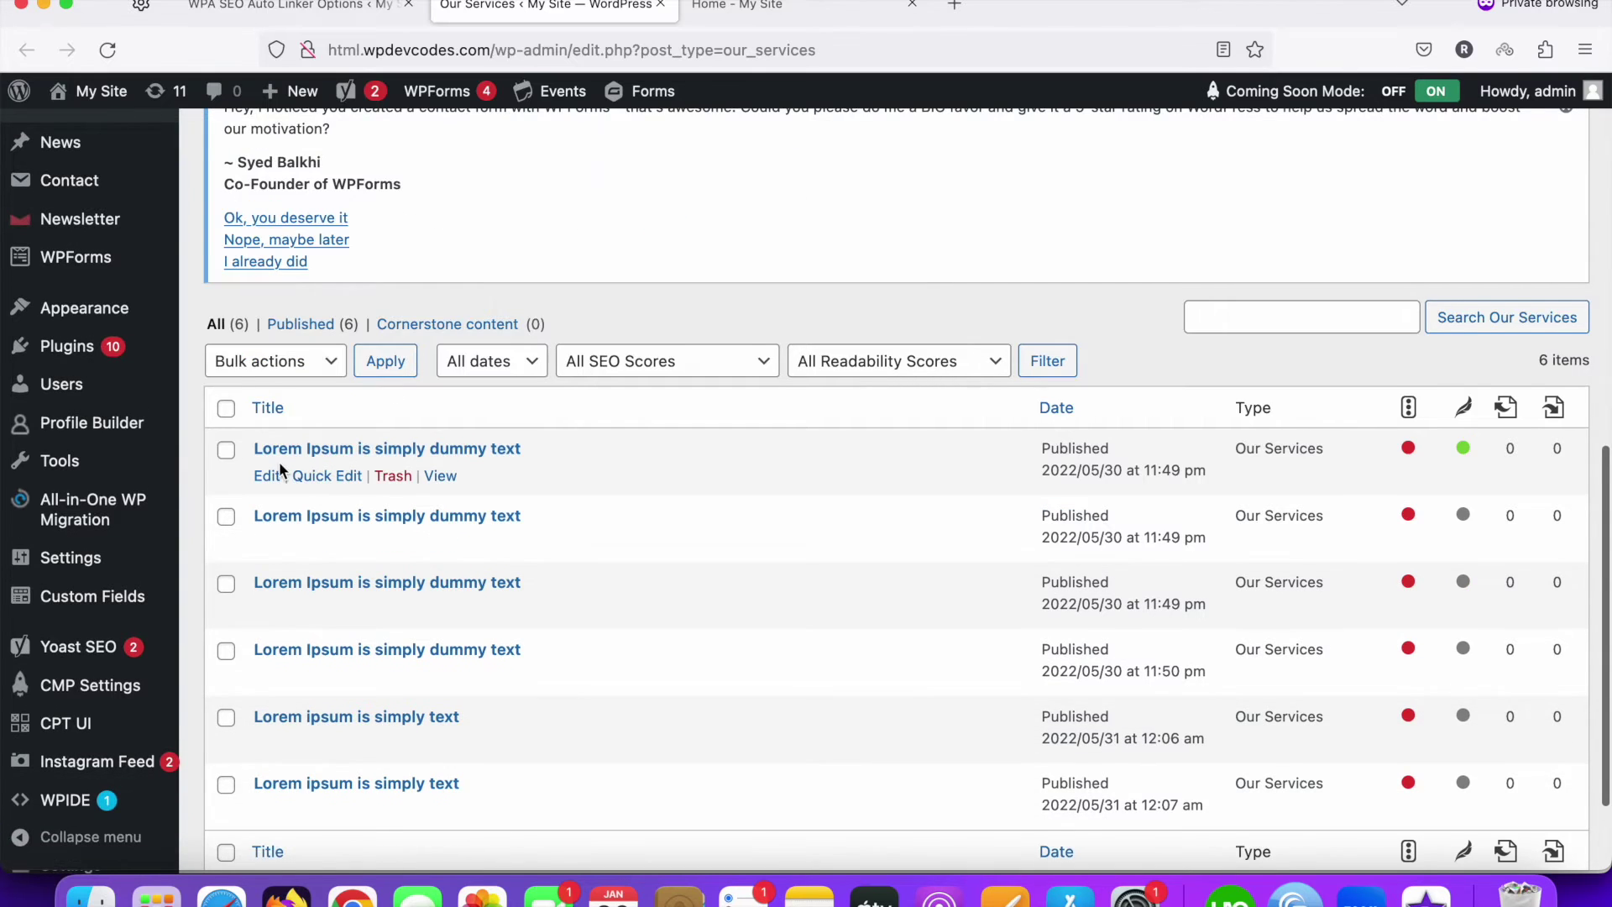
scroll(279, 461, up, 3)
scroll(302, 638, down, 5)
scroll(319, 598, up, 2)
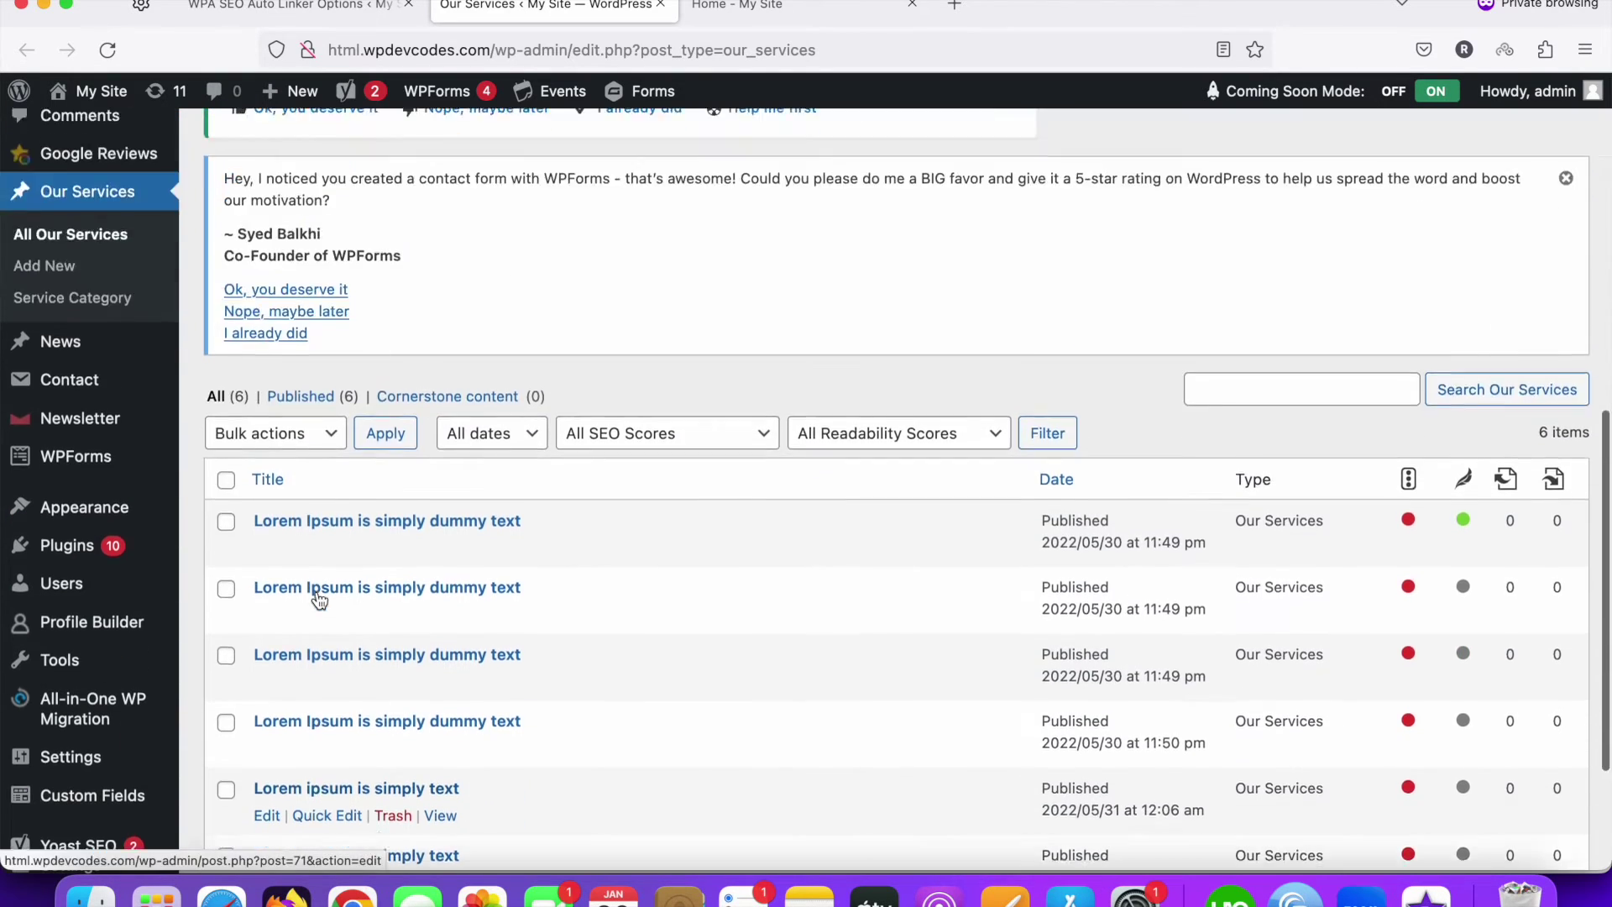
scroll(319, 598, up, 4)
scroll(336, 588, down, 3)
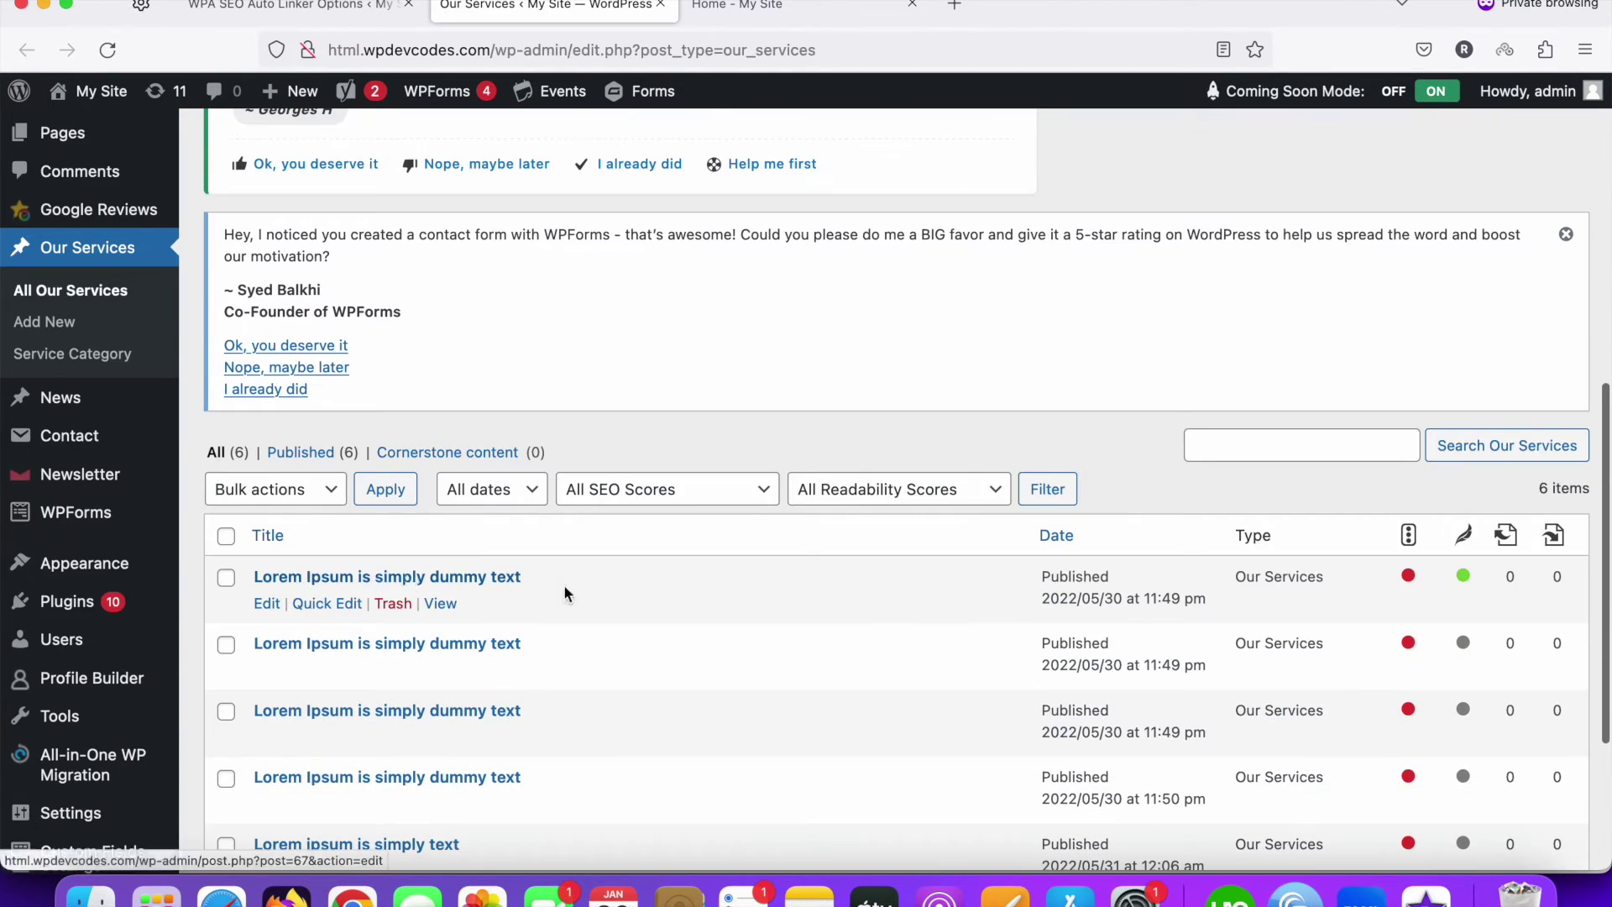
click(441, 604)
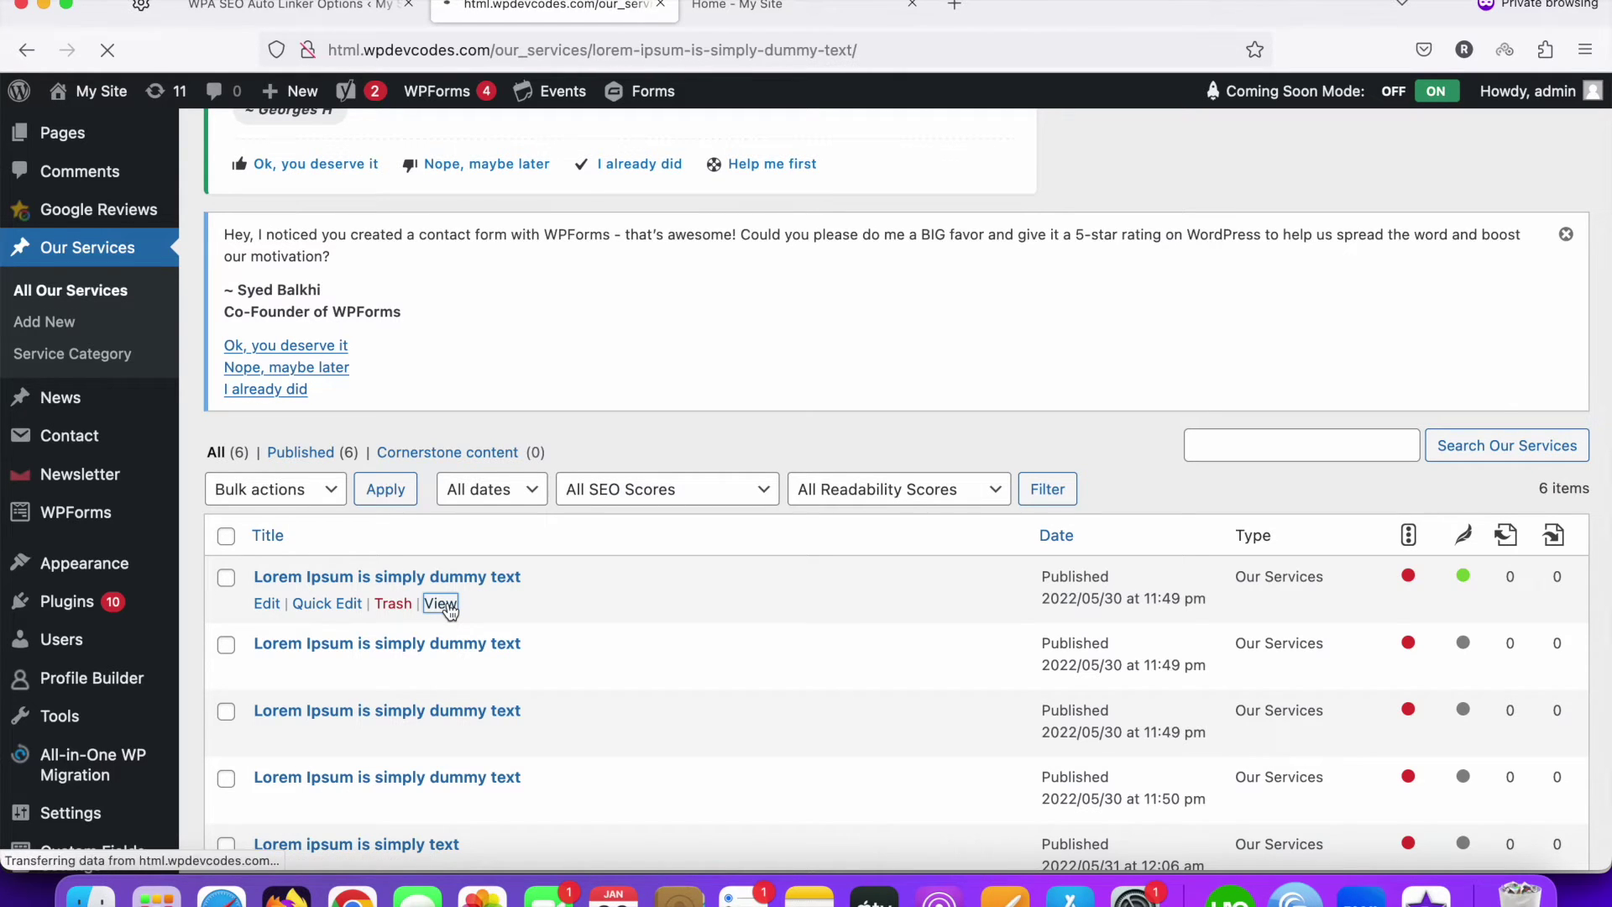
scroll(571, 484, down, 5)
scroll(561, 481, up, 4)
scroll(487, 472, down, 6)
scroll(490, 475, up, 5)
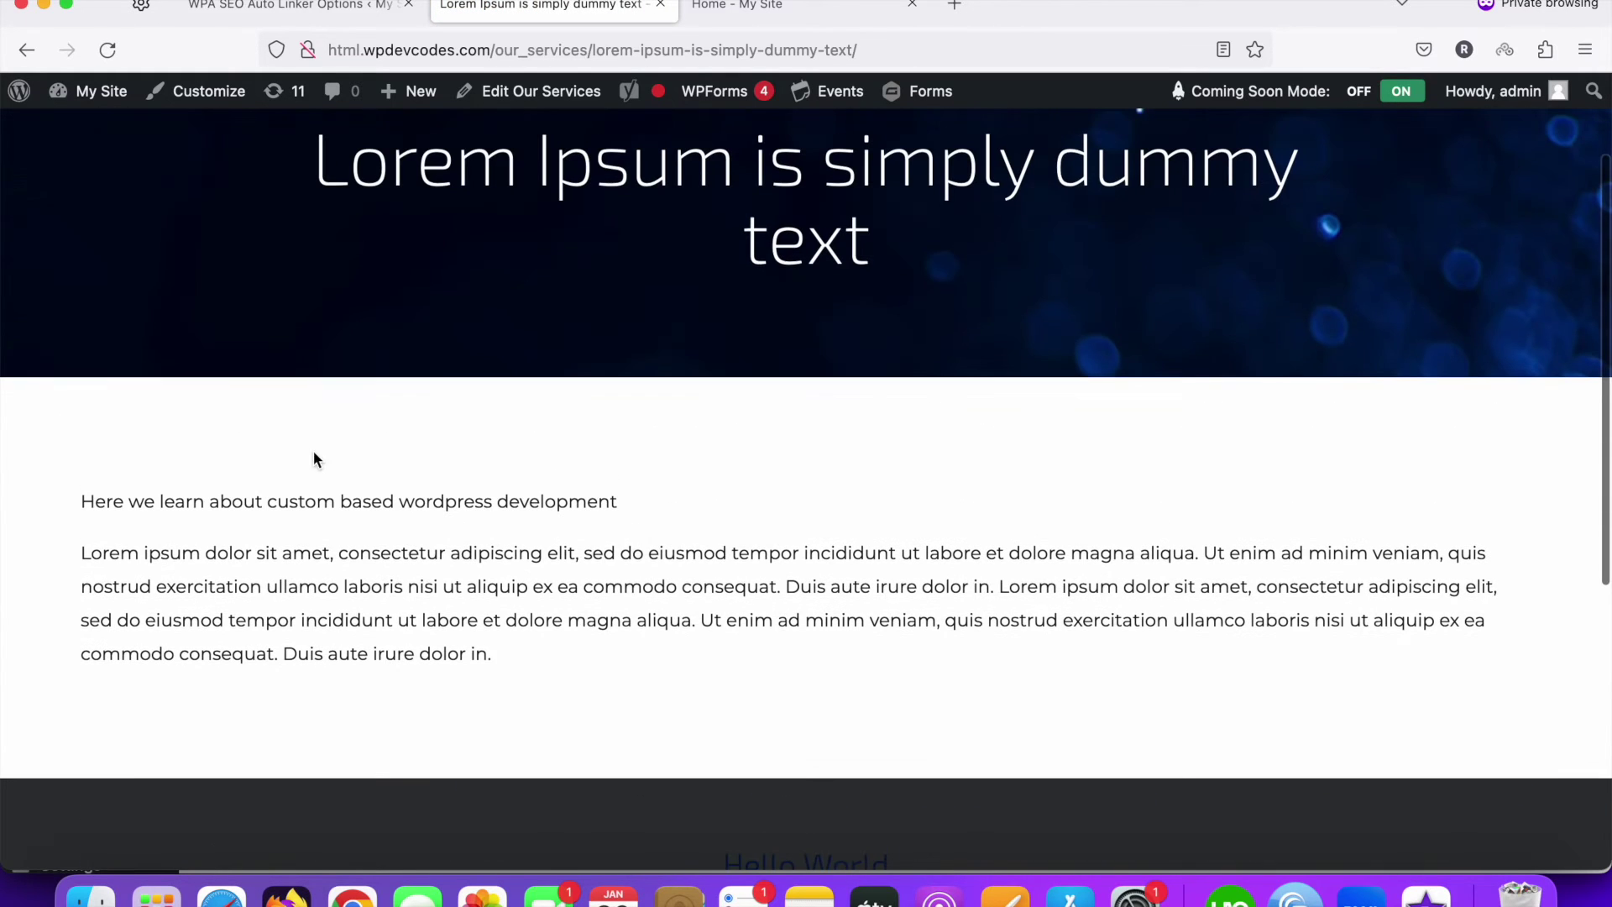
Select 'development' in the intro line and check it in the post editor tab
double_click(535, 504)
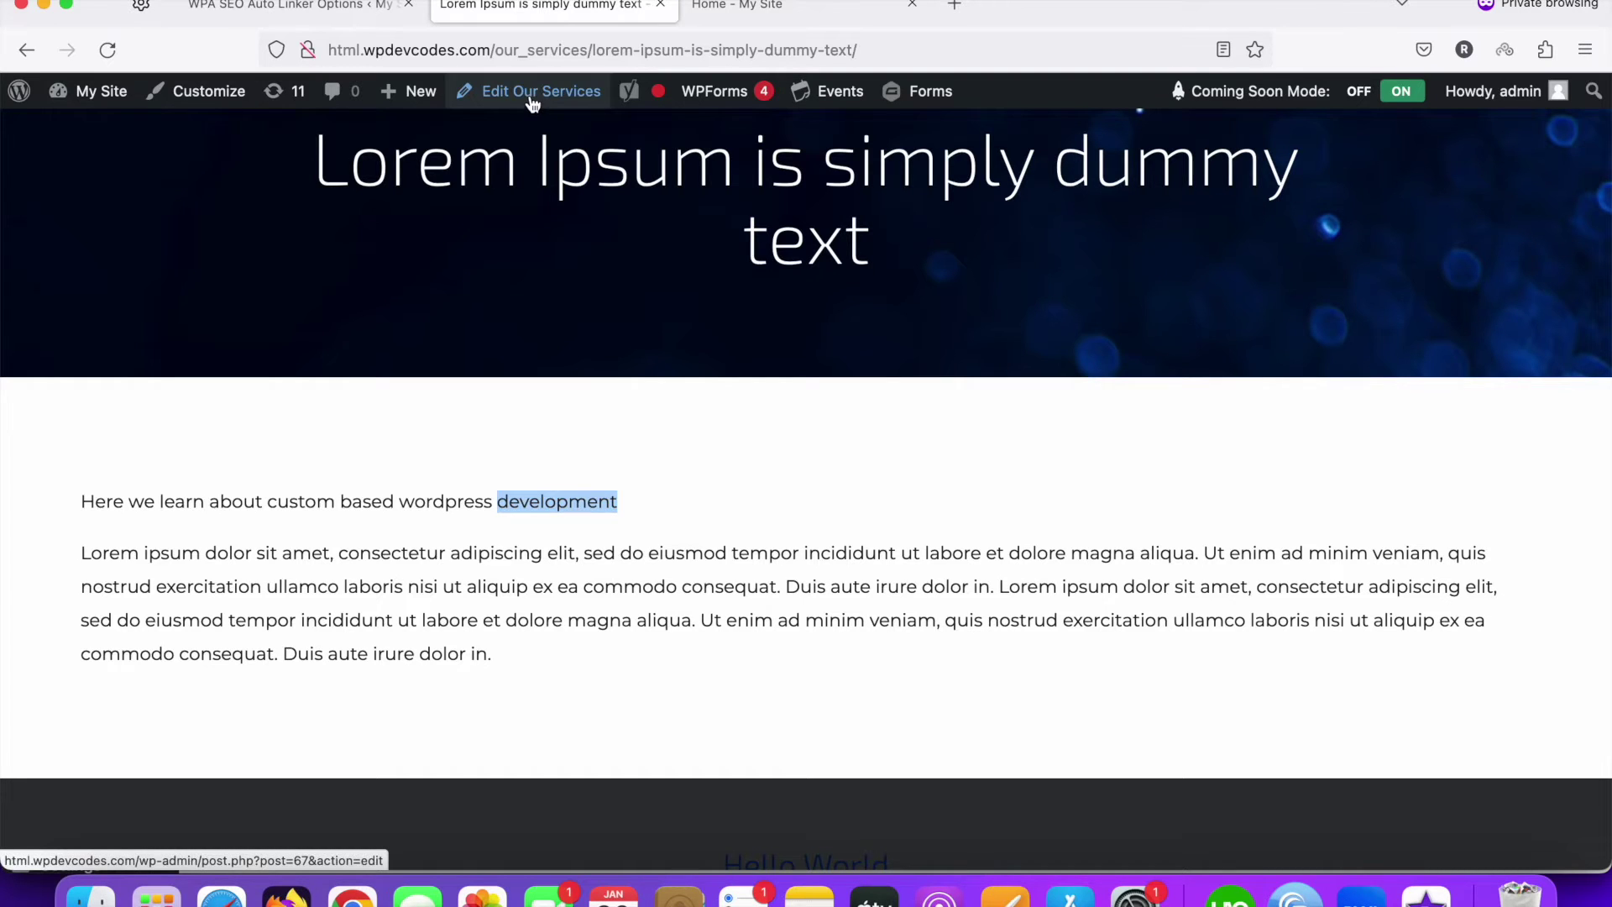
right_click(532, 98)
click(588, 104)
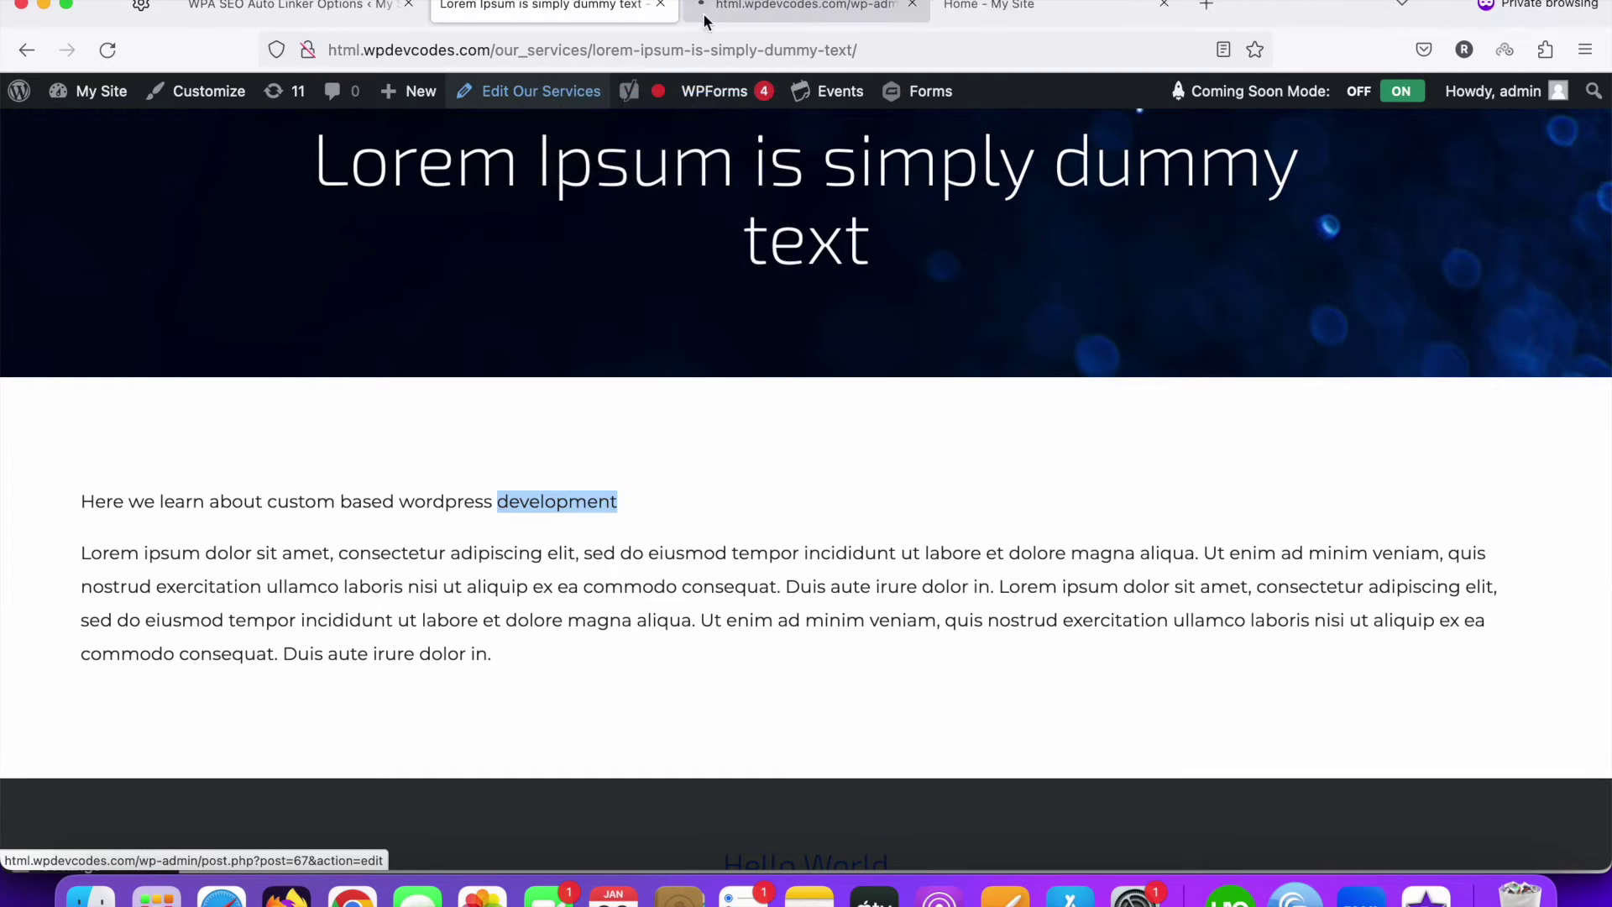
click(736, 7)
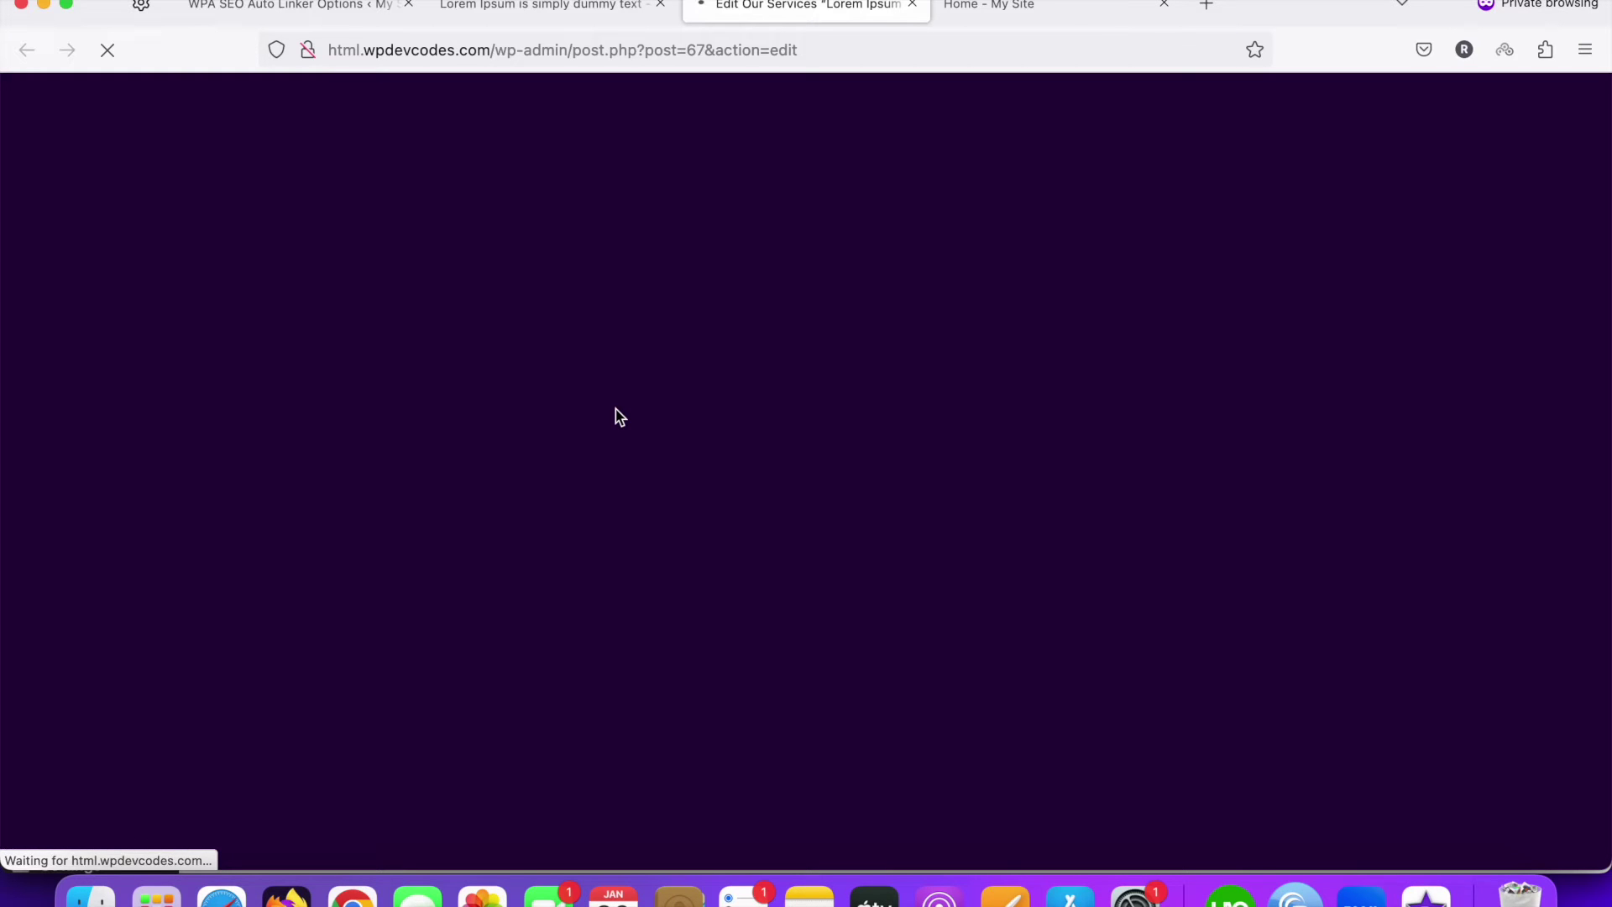
scroll(675, 453, down, 10)
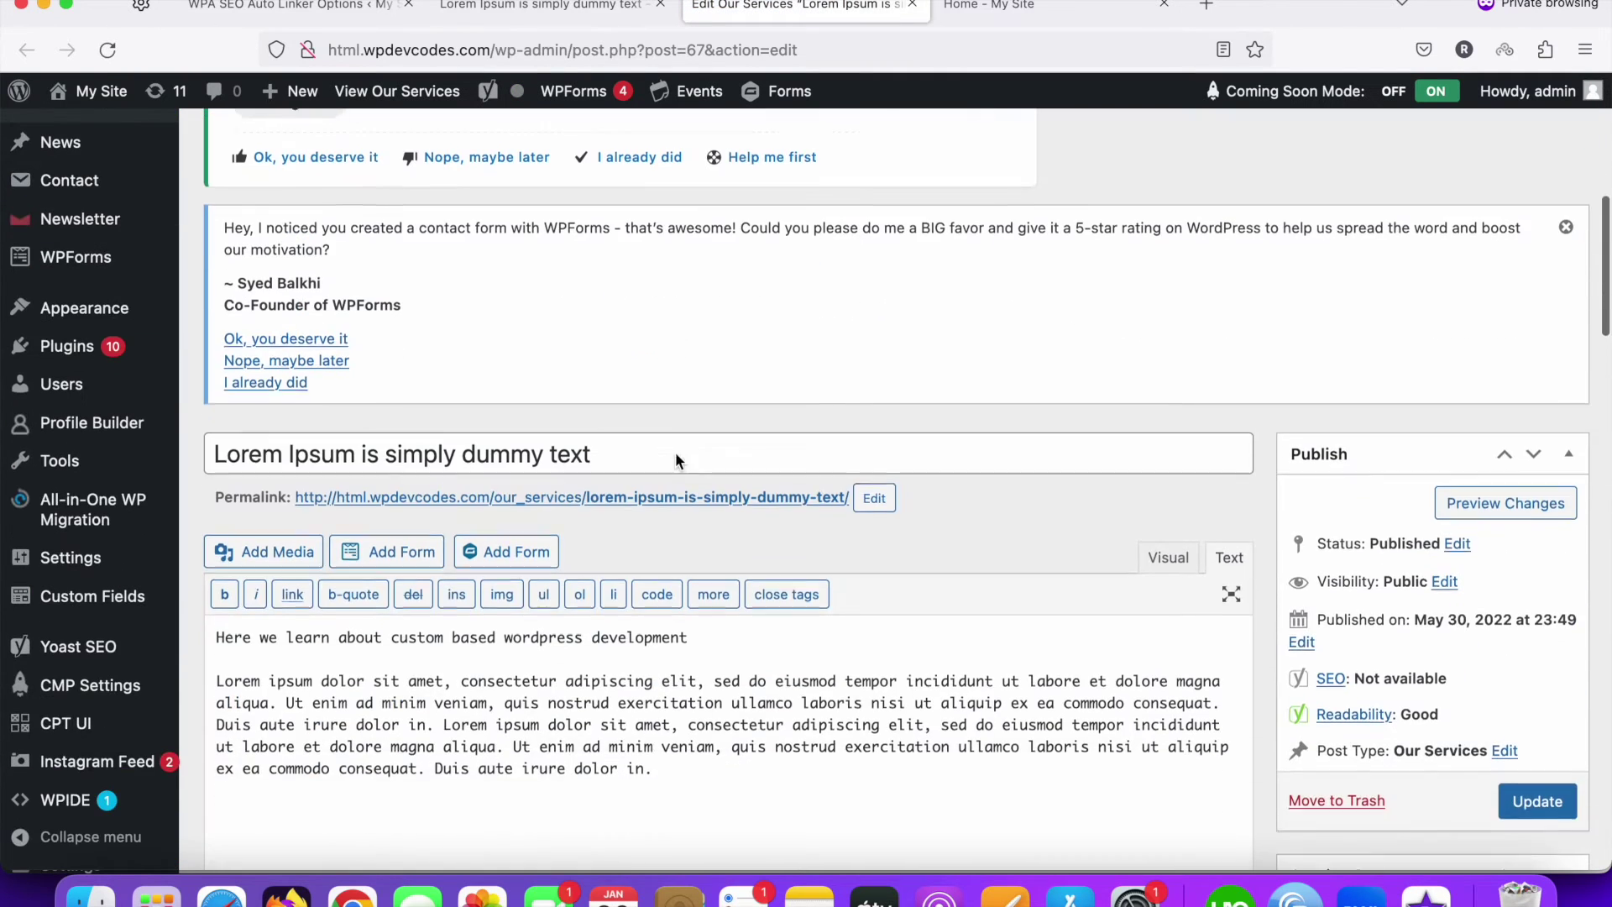
double_click(622, 638)
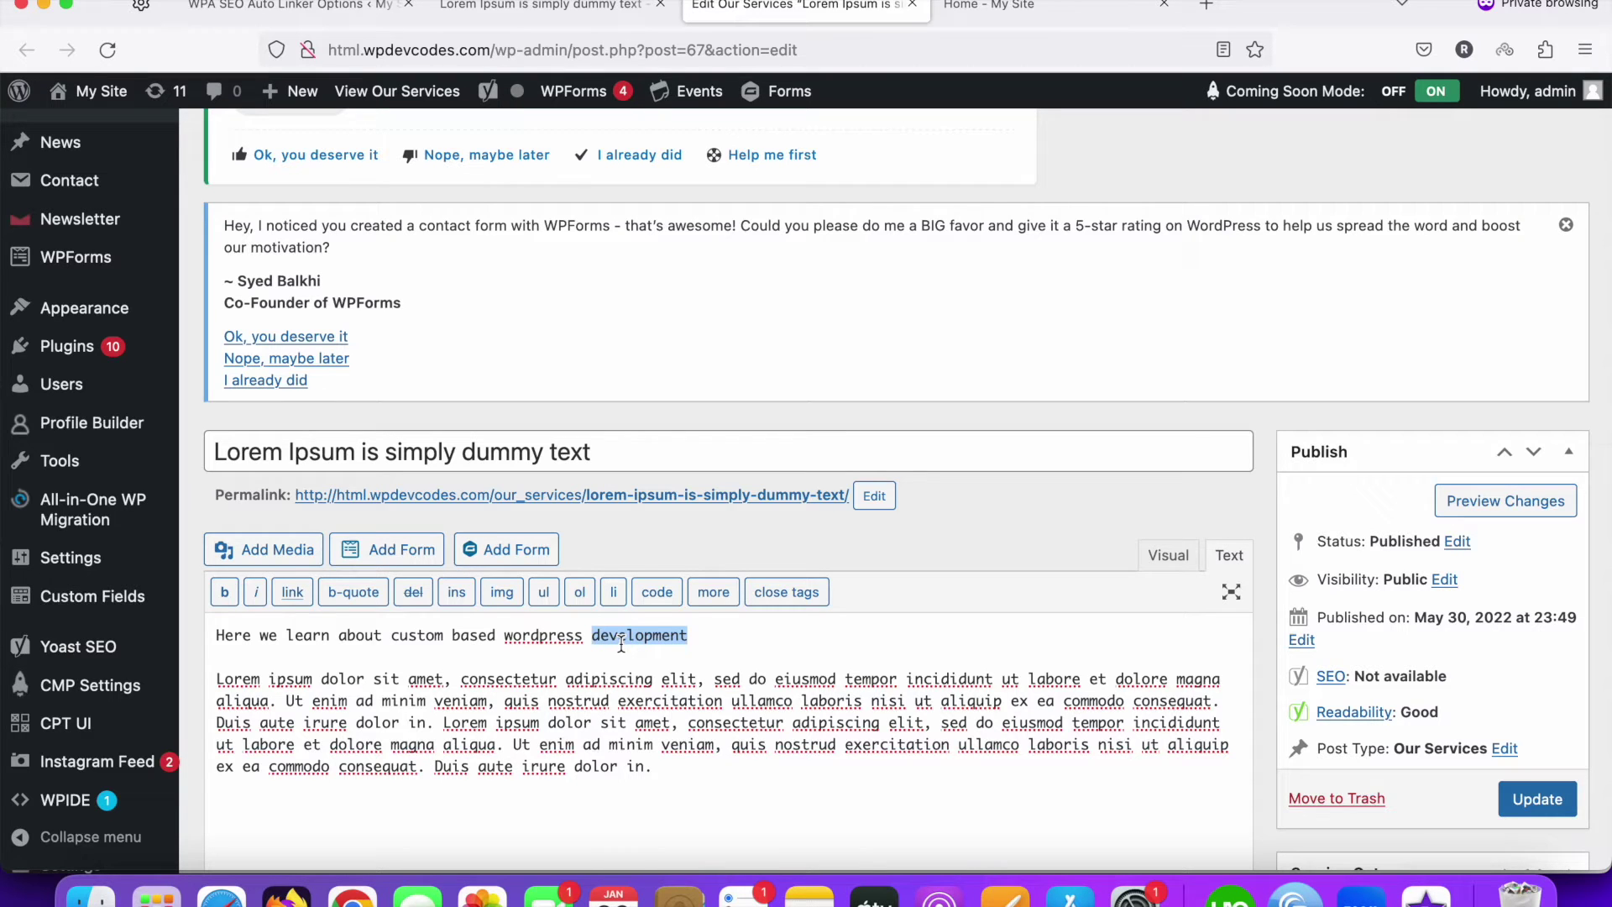
click(912, 5)
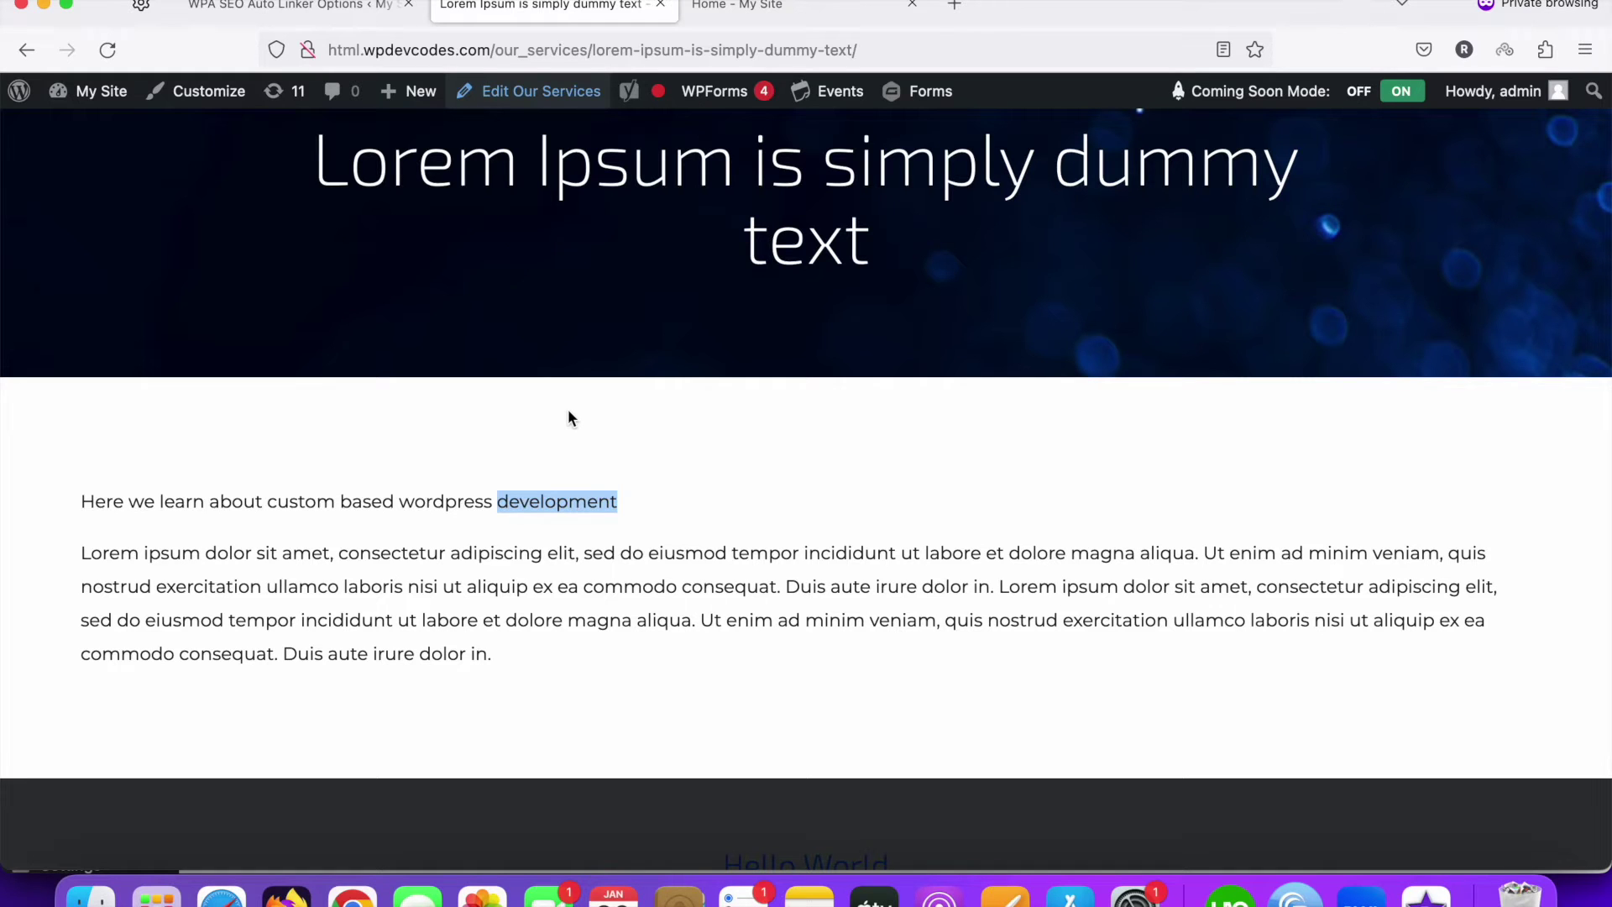
Copy 'development' from the live post into the empty Keywords & links field
click(272, 6)
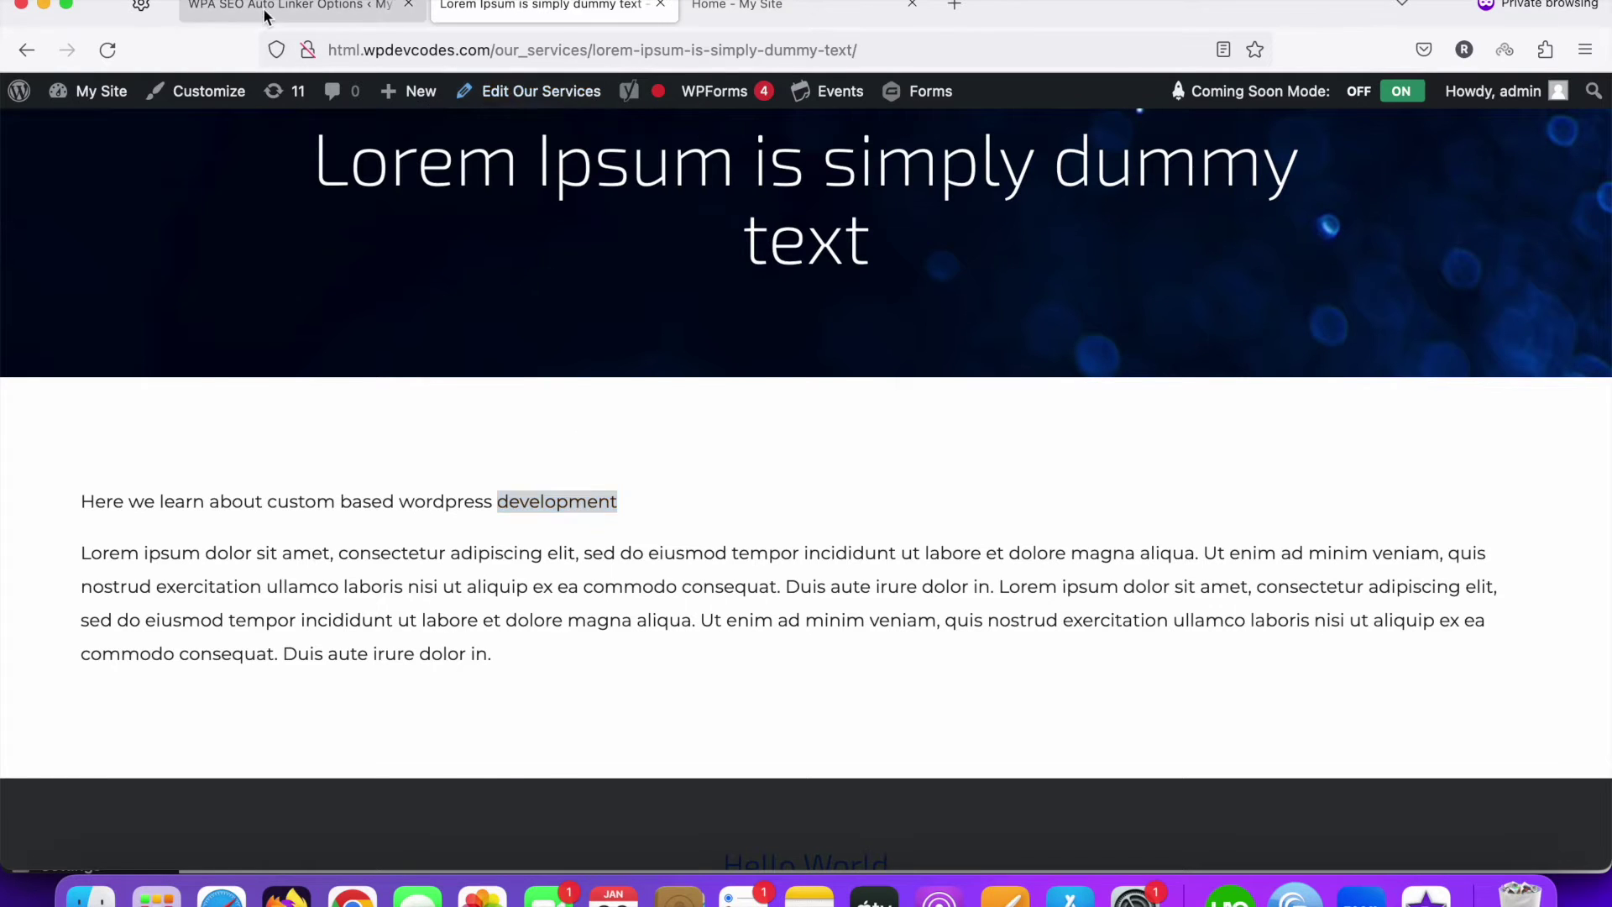
click(545, 10)
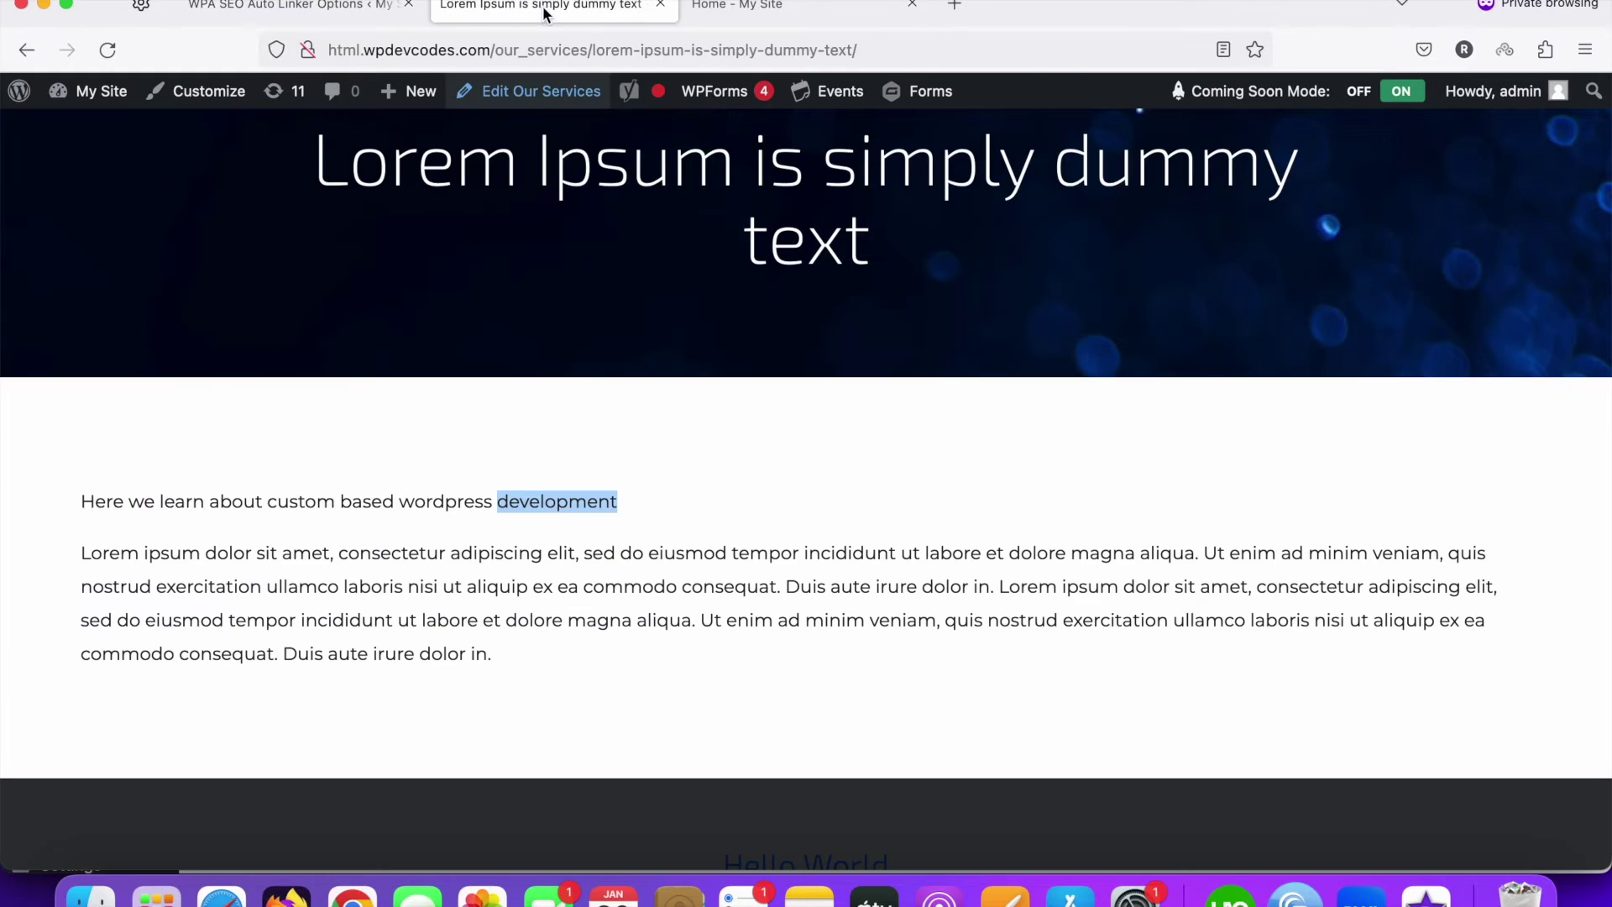
right_click(554, 502)
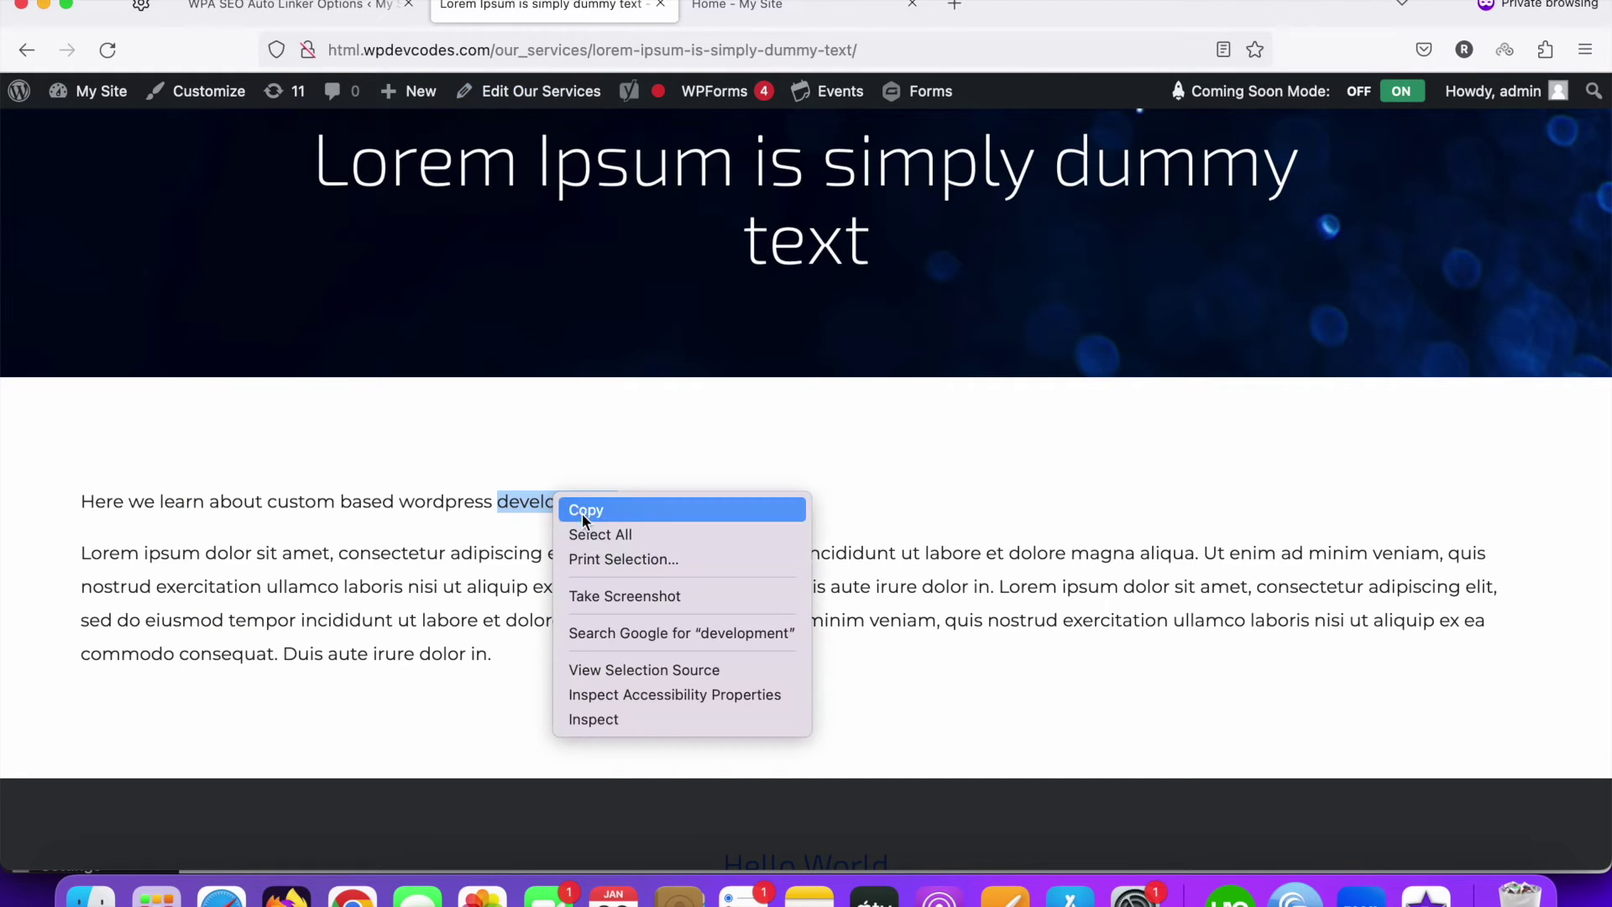
click(586, 509)
click(336, 10)
click(488, 398)
right_click(486, 375)
click(534, 502)
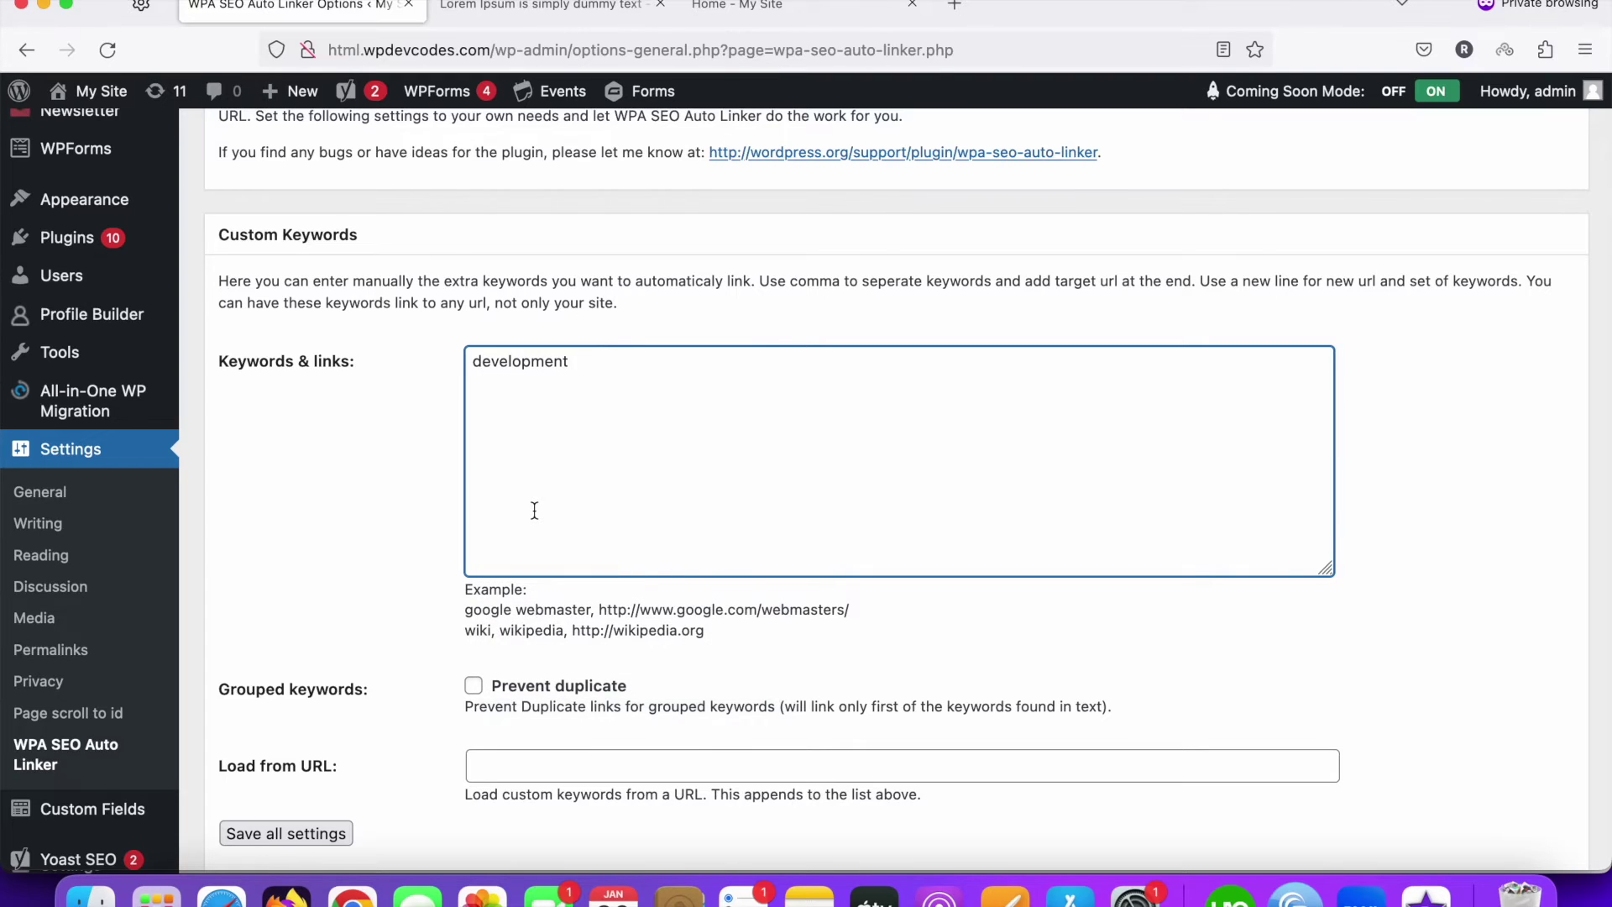
text(,)
drag(599, 609, 858, 611)
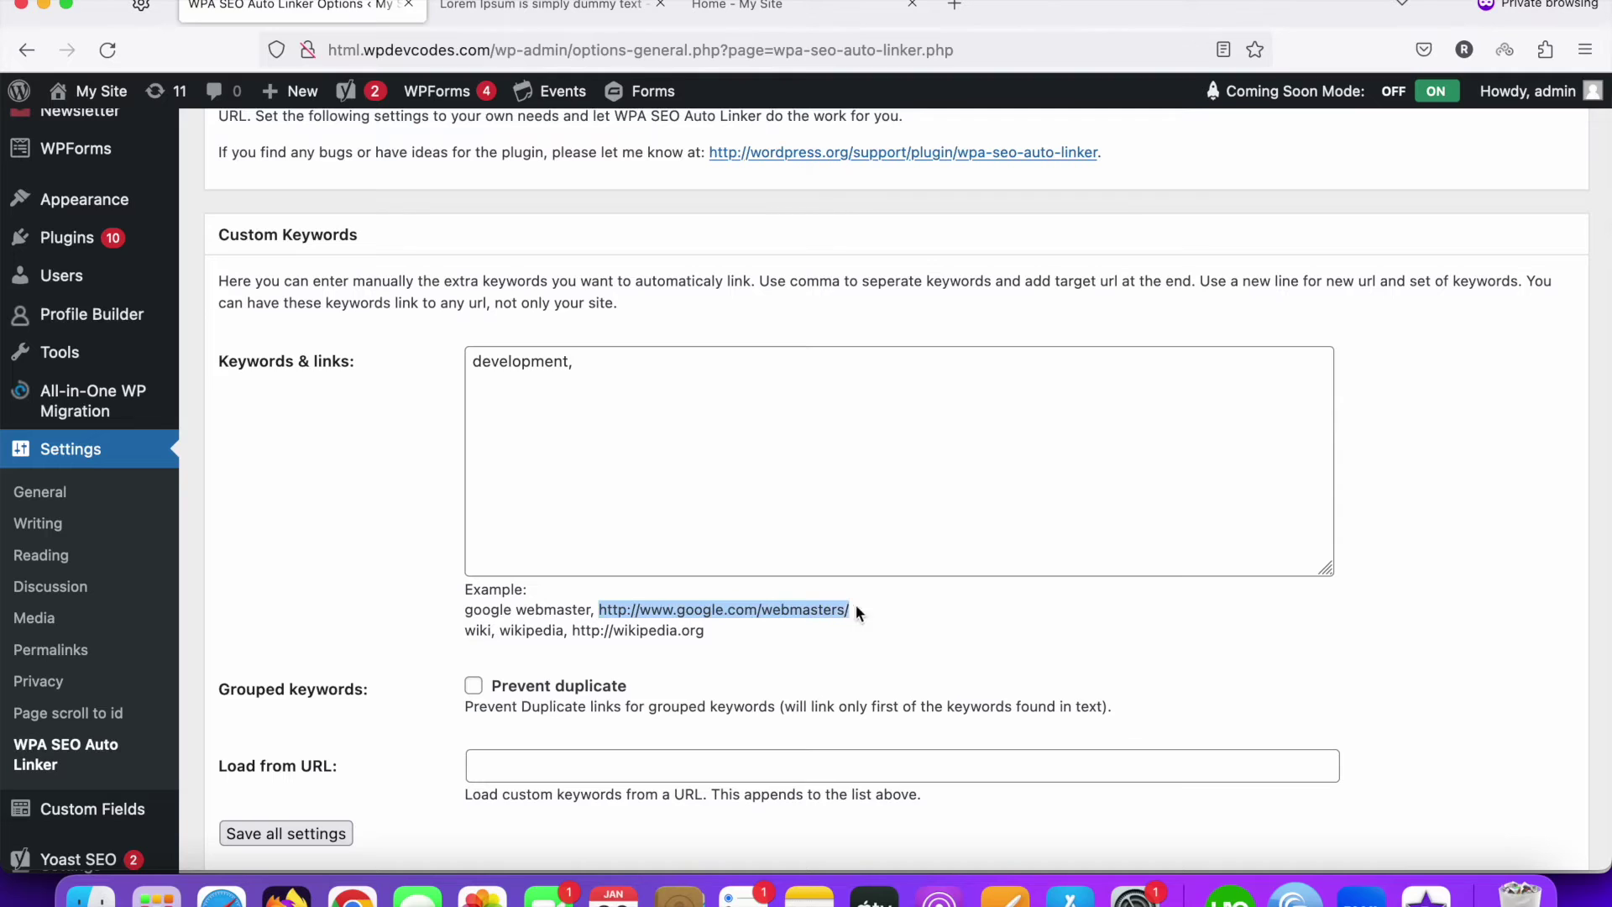
click(671, 365)
key(super+v)
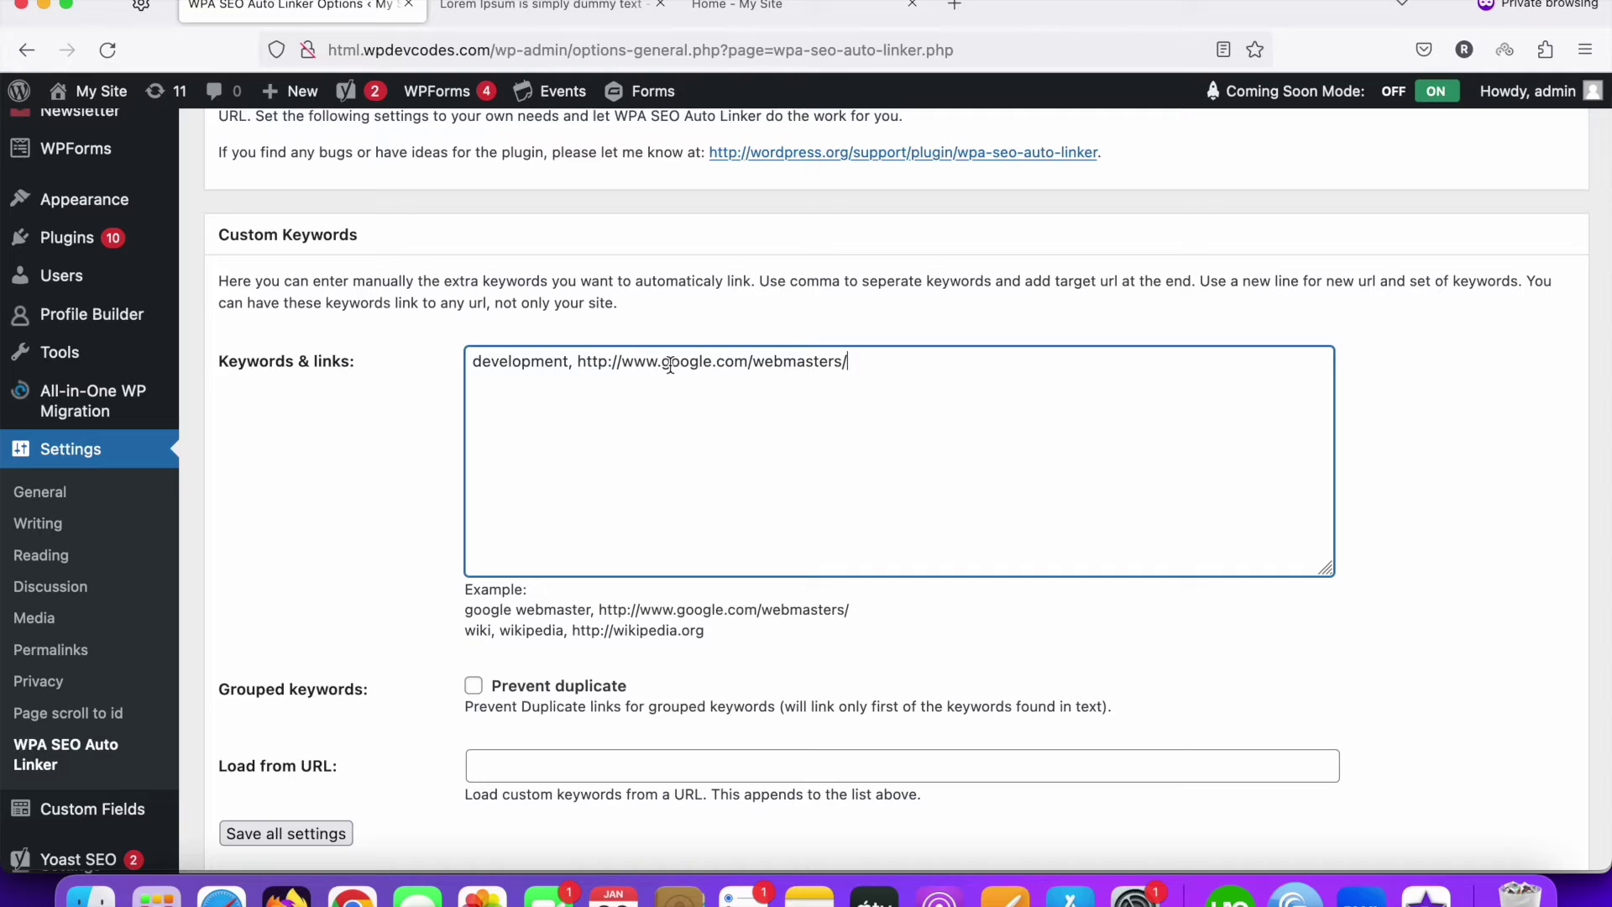
double_click(503, 360)
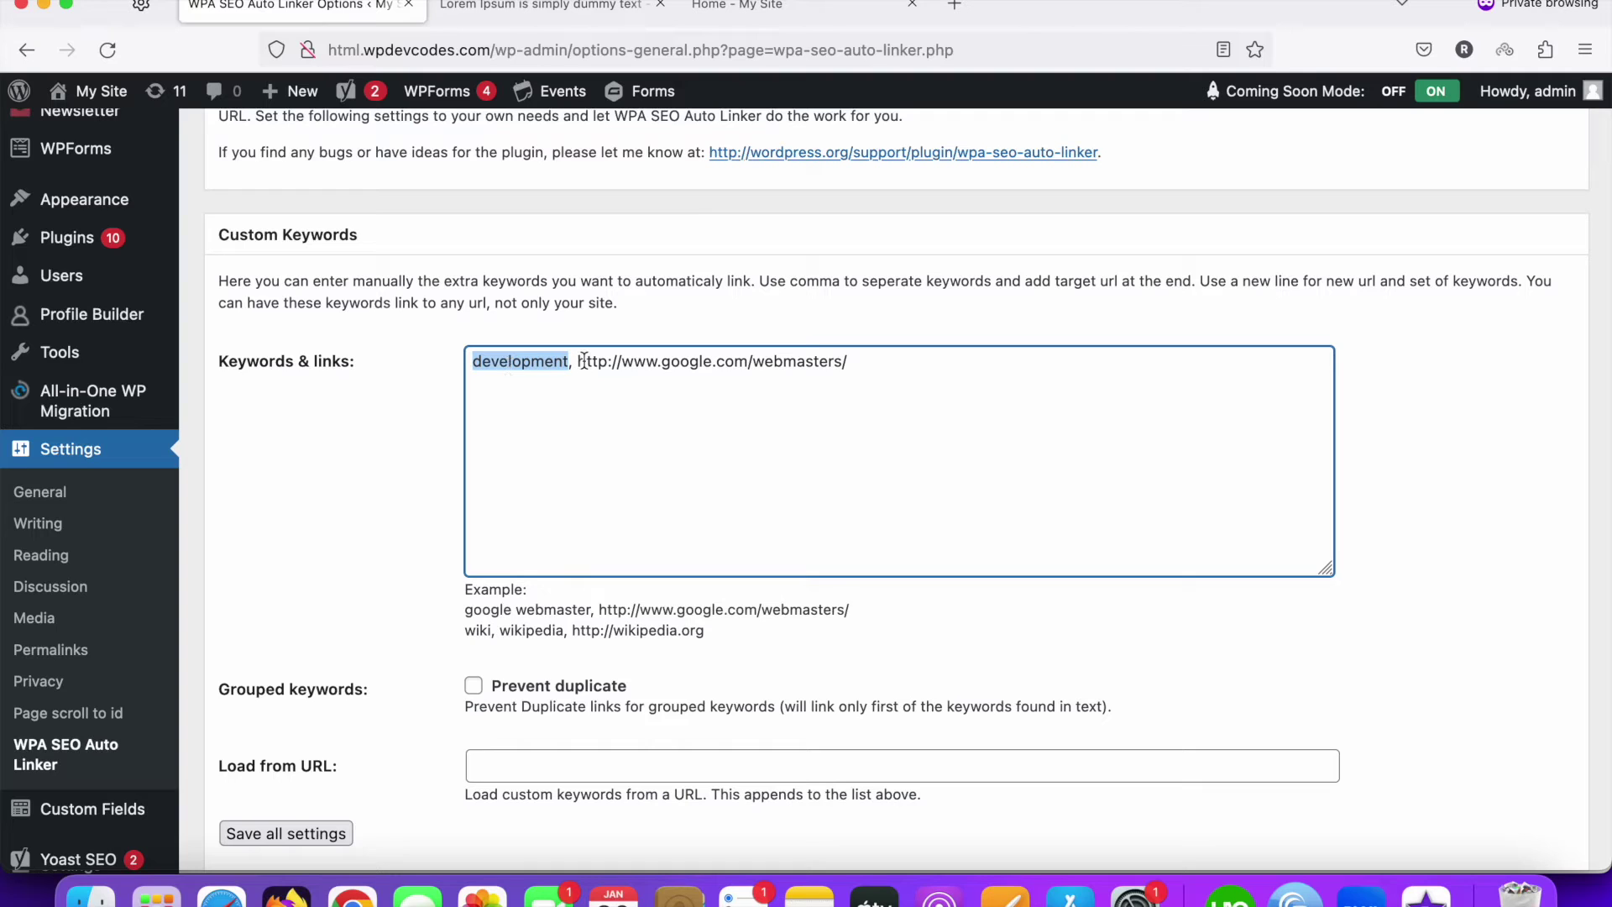
drag(580, 360, 881, 361)
click(883, 362)
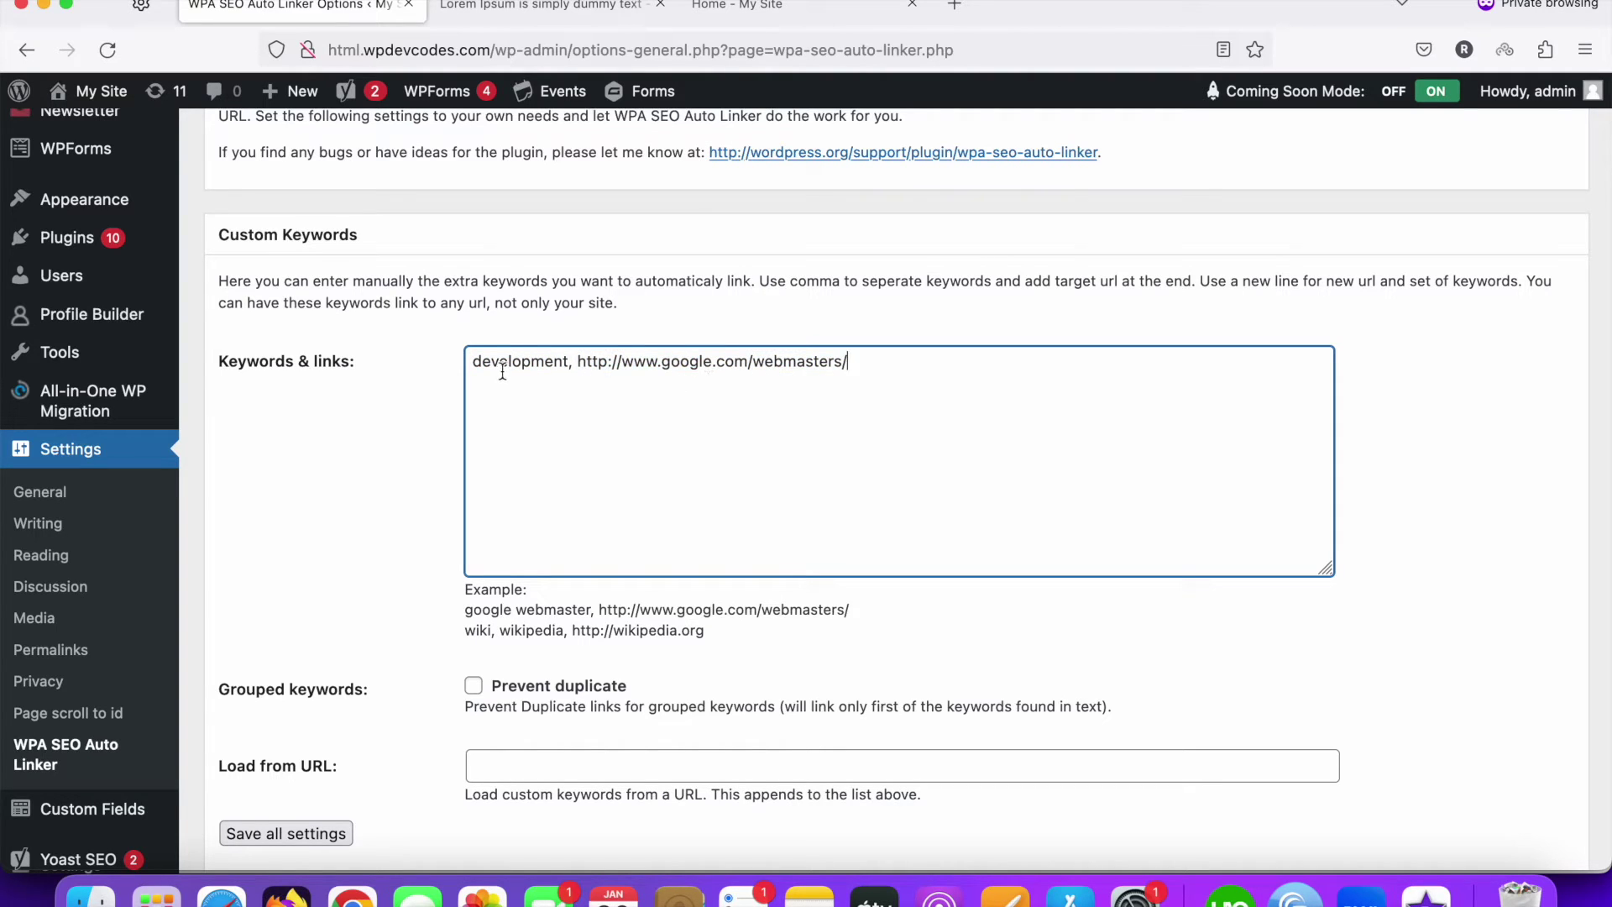
scroll(385, 486, down, 5)
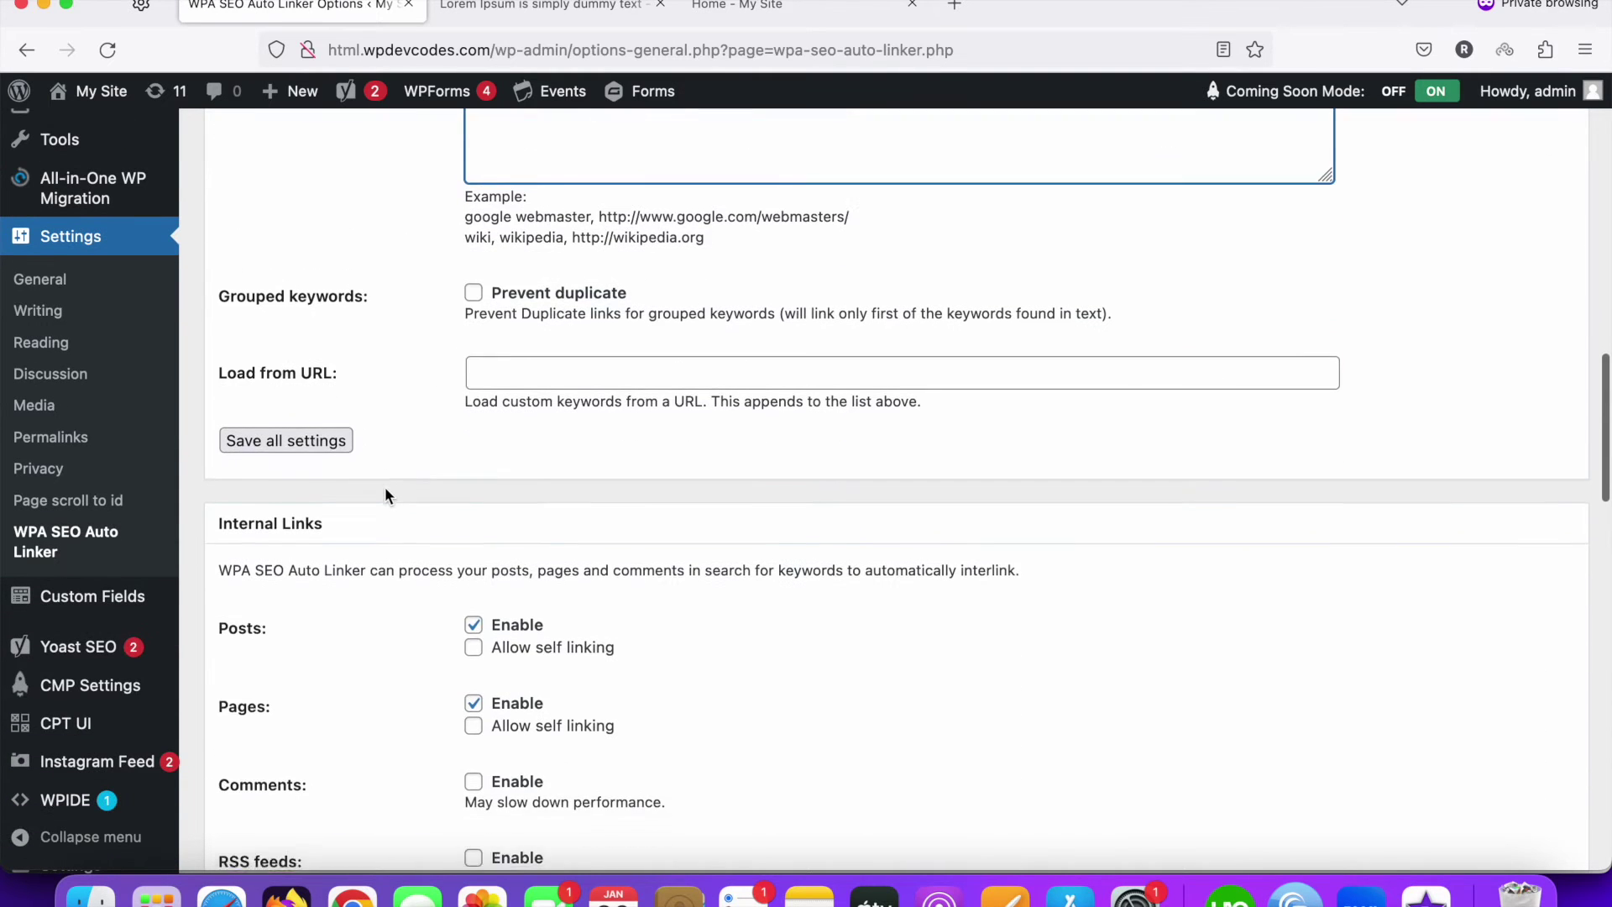
scroll(388, 506, down, 2)
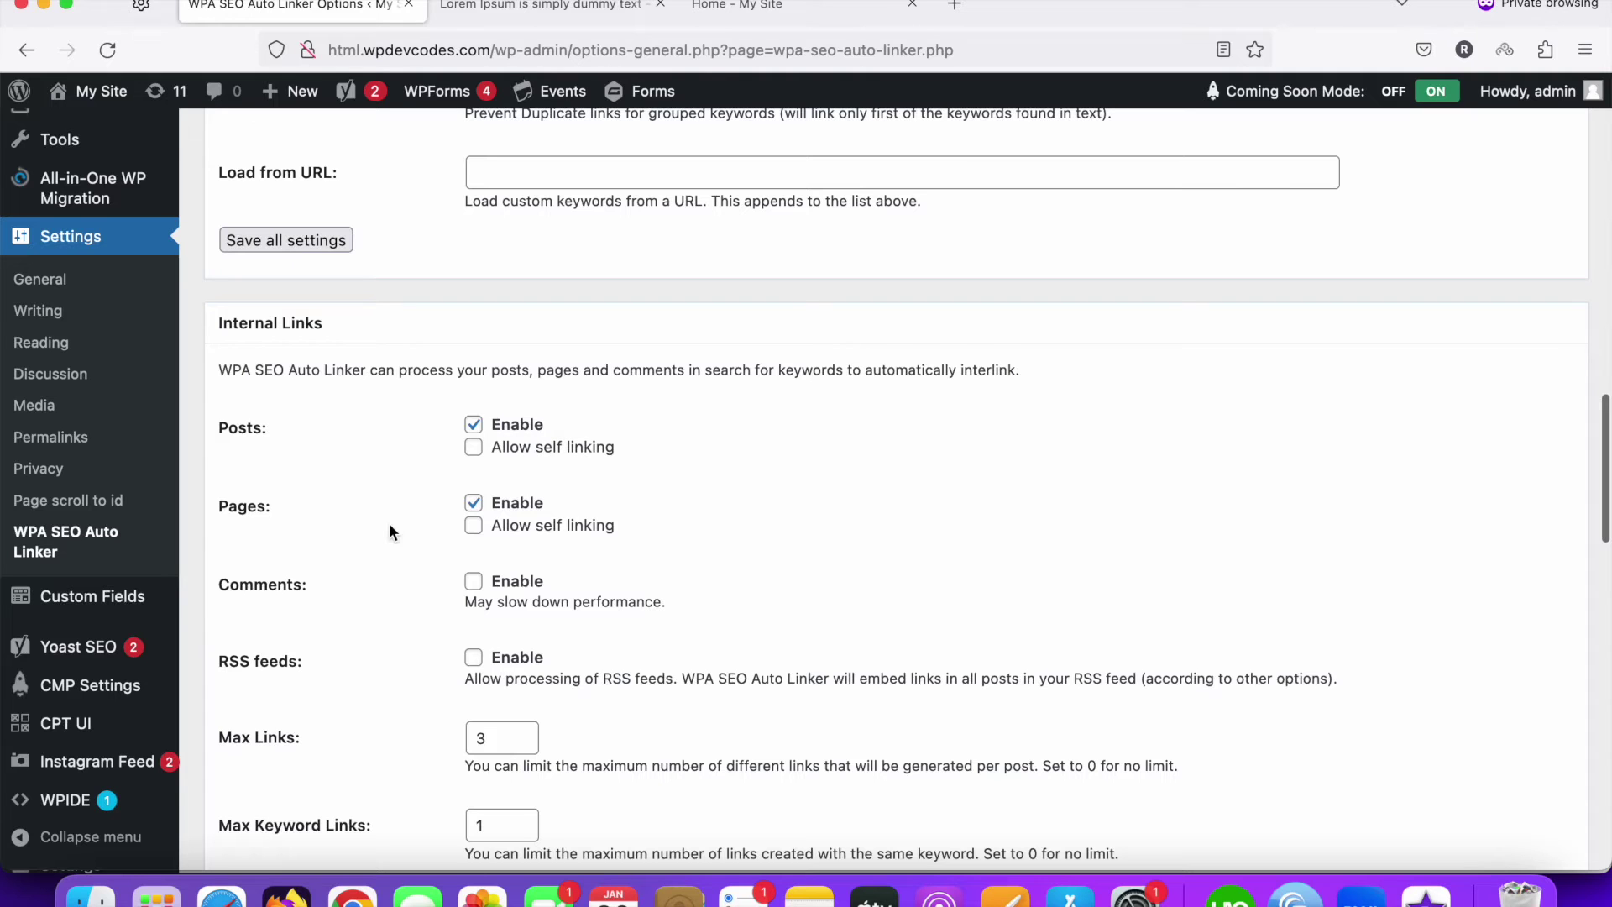
scroll(316, 568, down, 9)
scroll(336, 546, down, 8)
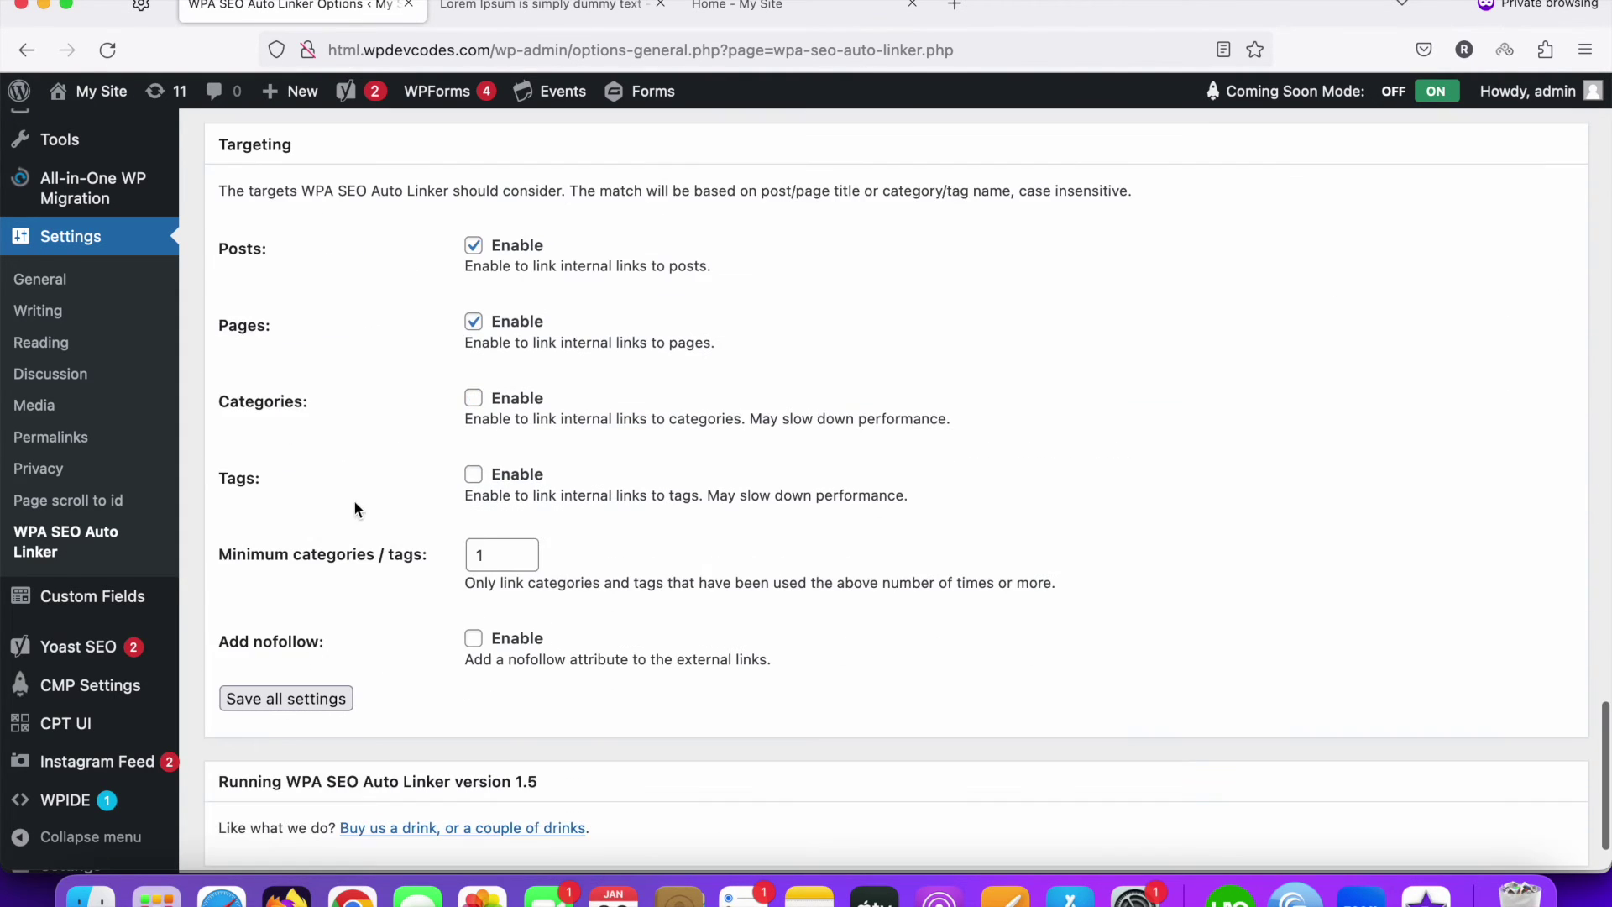
scroll(375, 475, up, 17)
scroll(374, 475, up, 8)
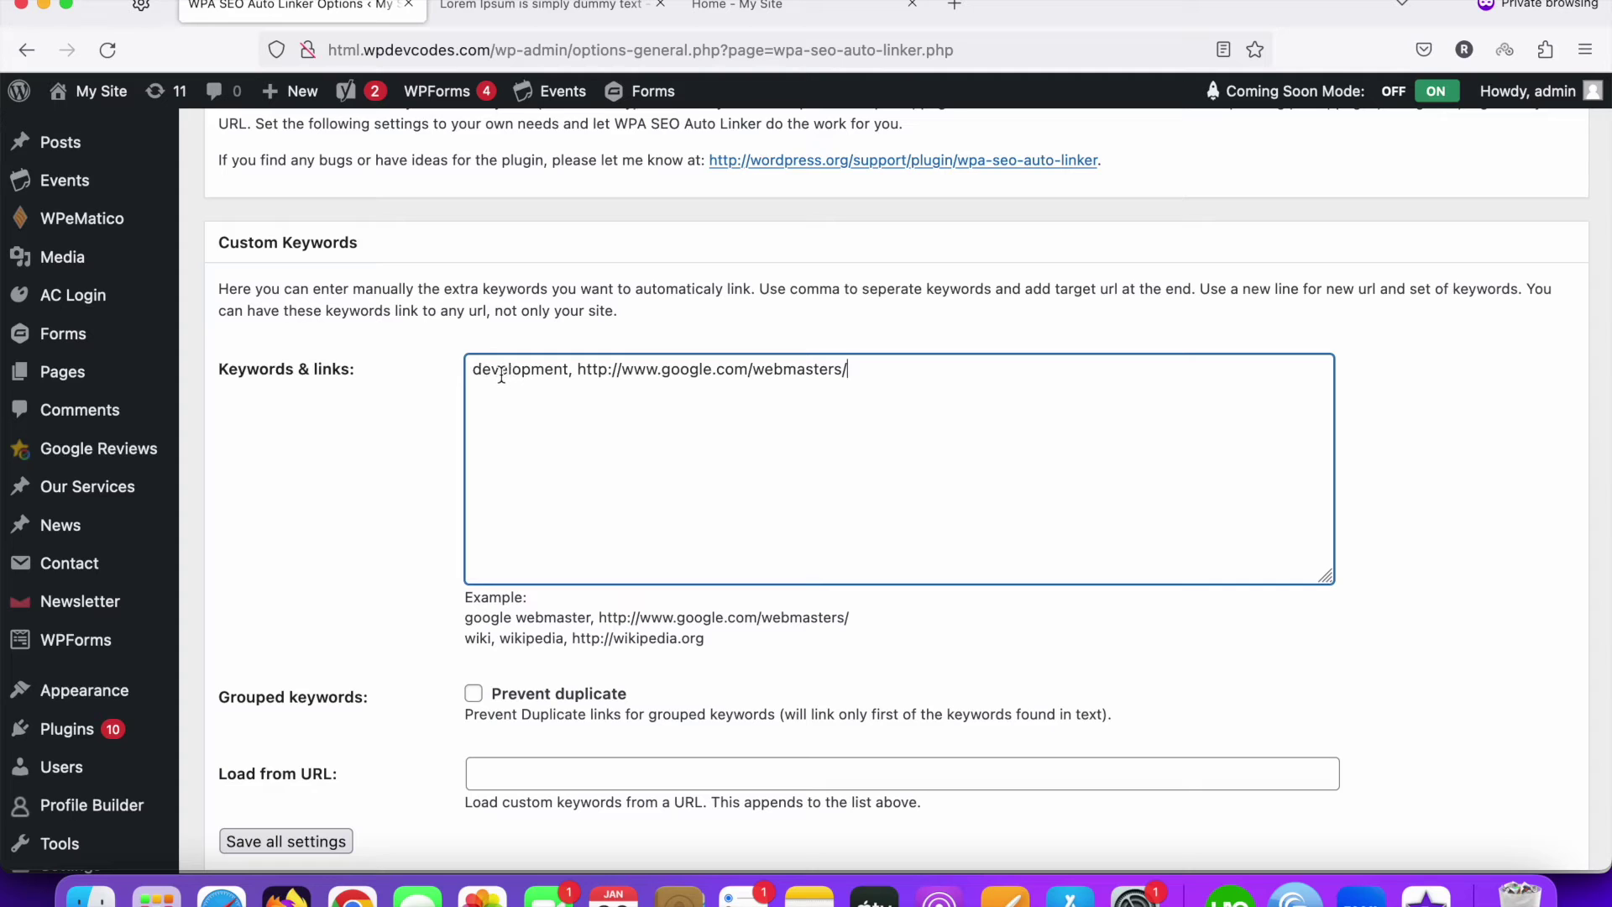
Copy 'wordpress' from the post onto a second Keywords & links line, followed by a comma
click(541, 18)
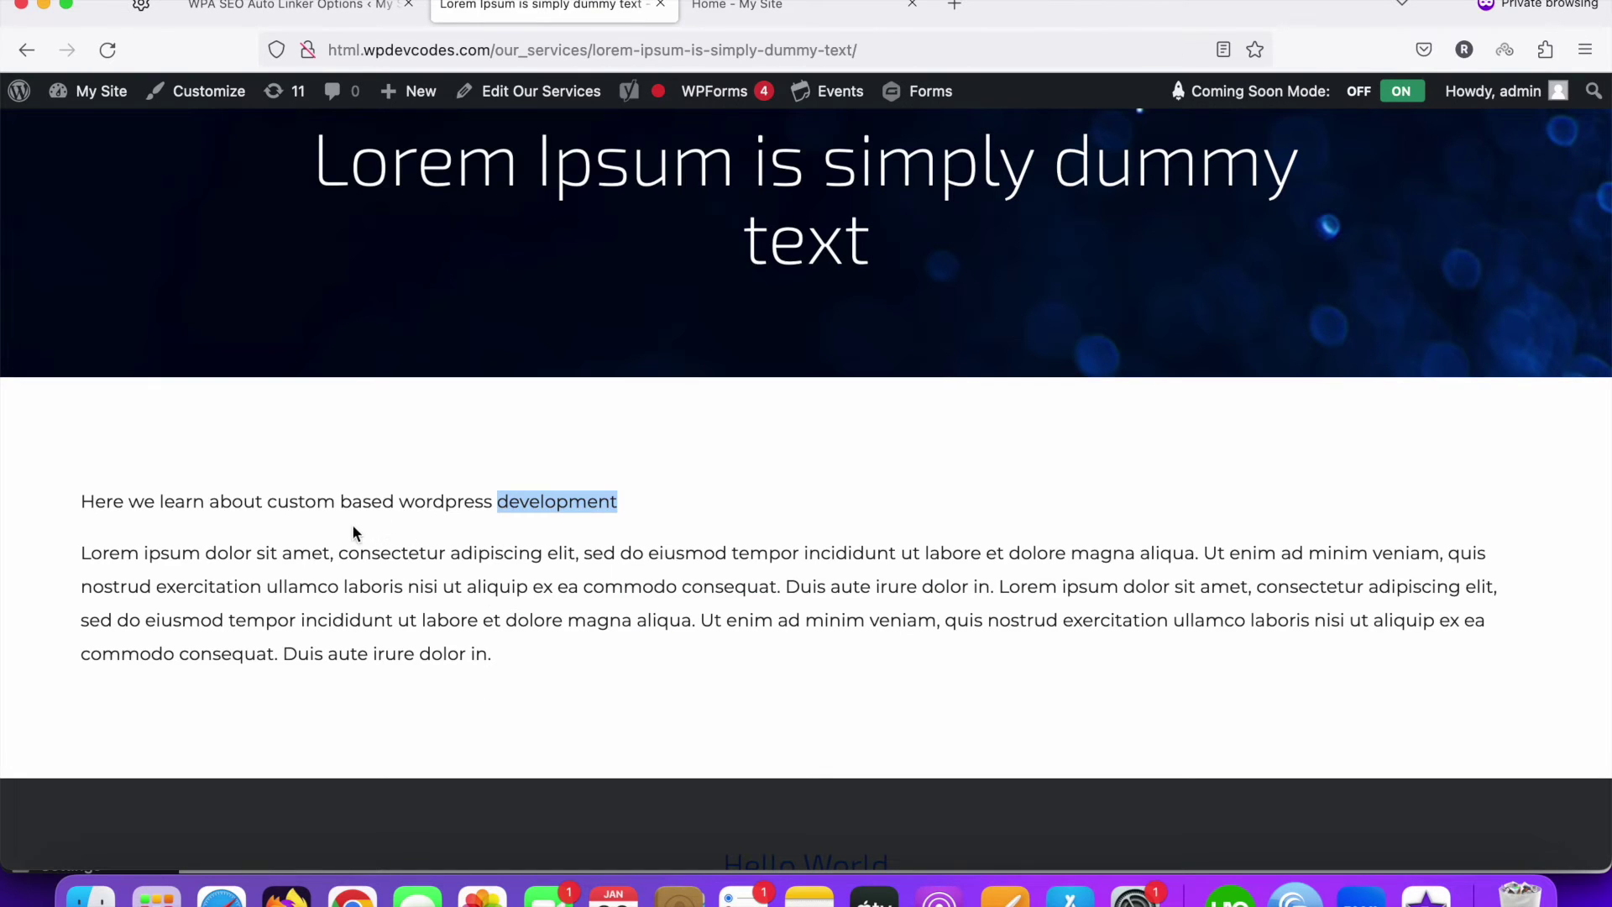
double_click(424, 504)
click(424, 504)
double_click(425, 503)
right_click(425, 505)
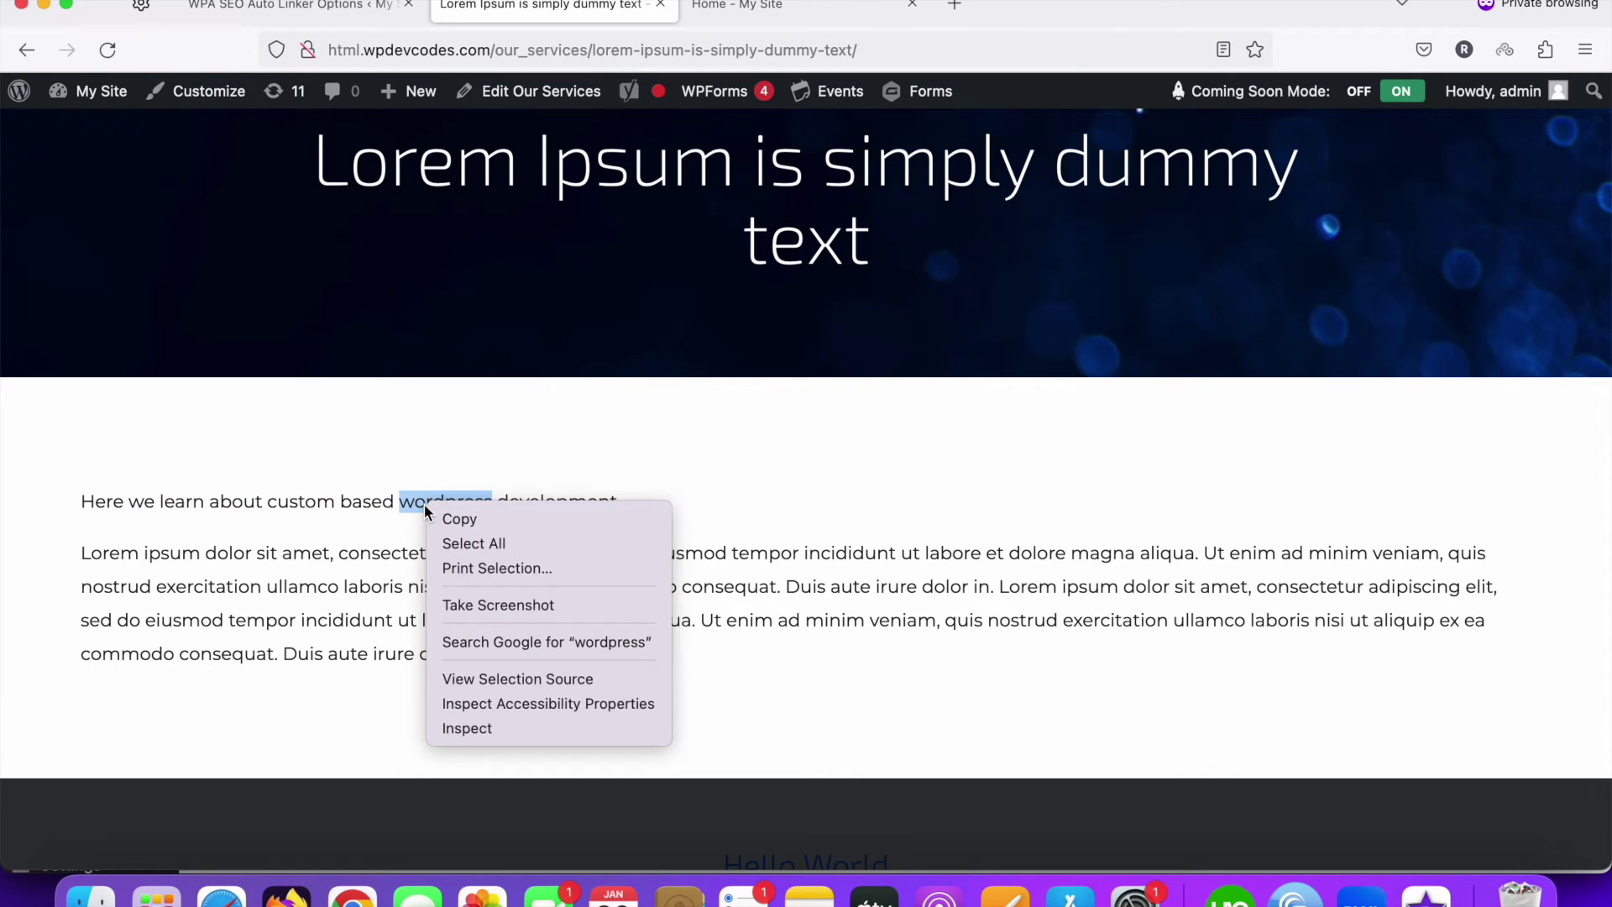
click(470, 518)
click(317, 7)
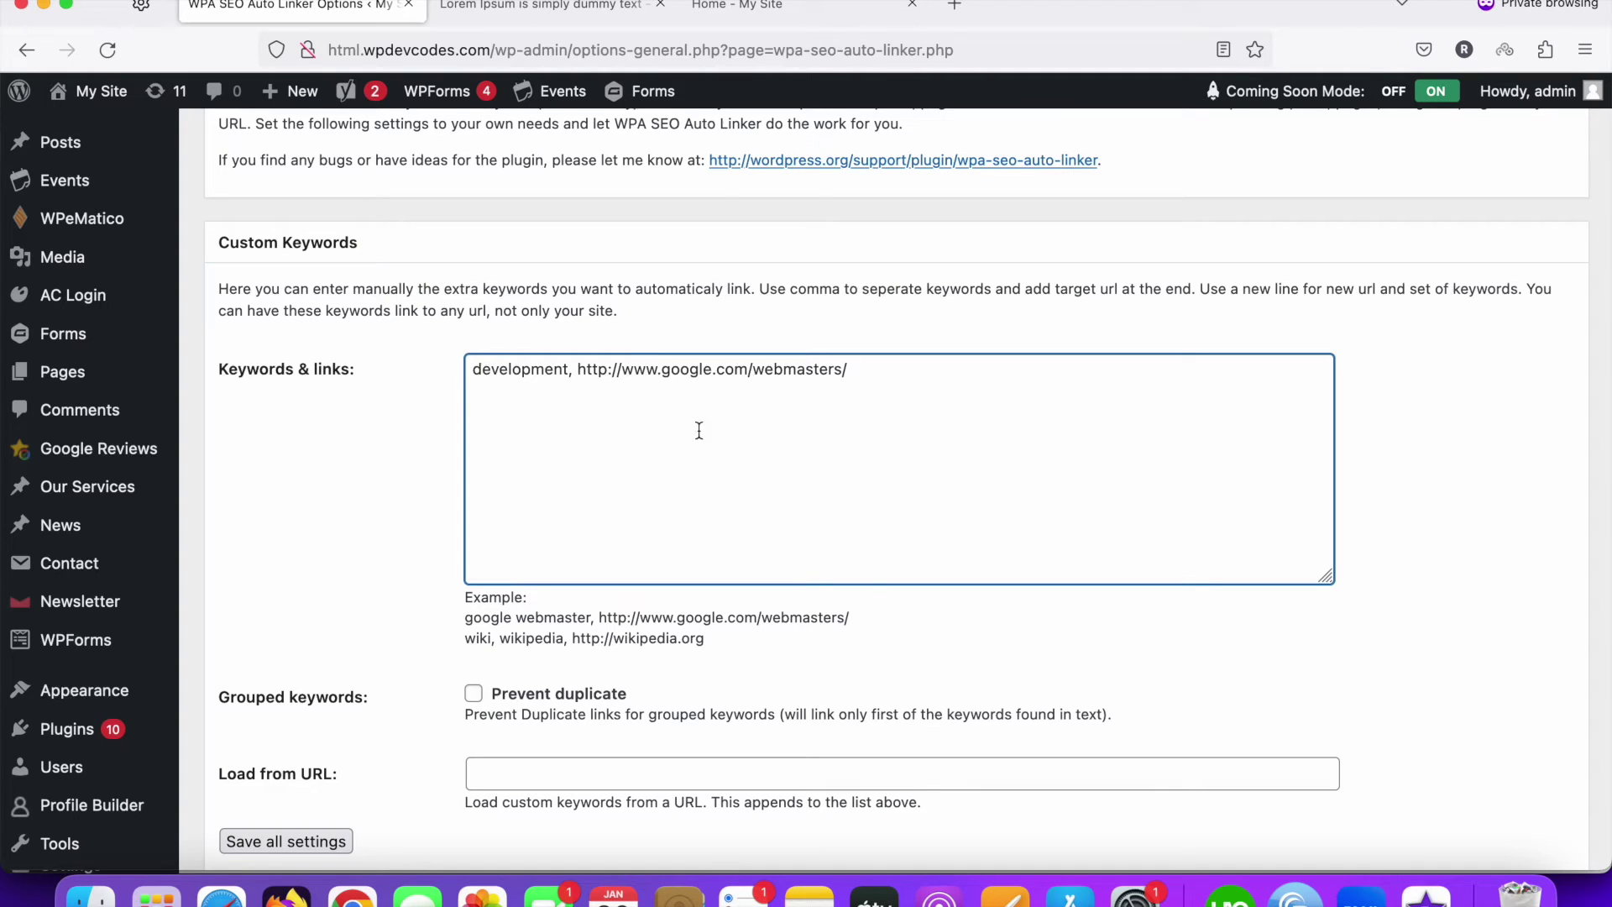
right_click(576, 398)
click(618, 522)
text(,)
drag(572, 639, 719, 640)
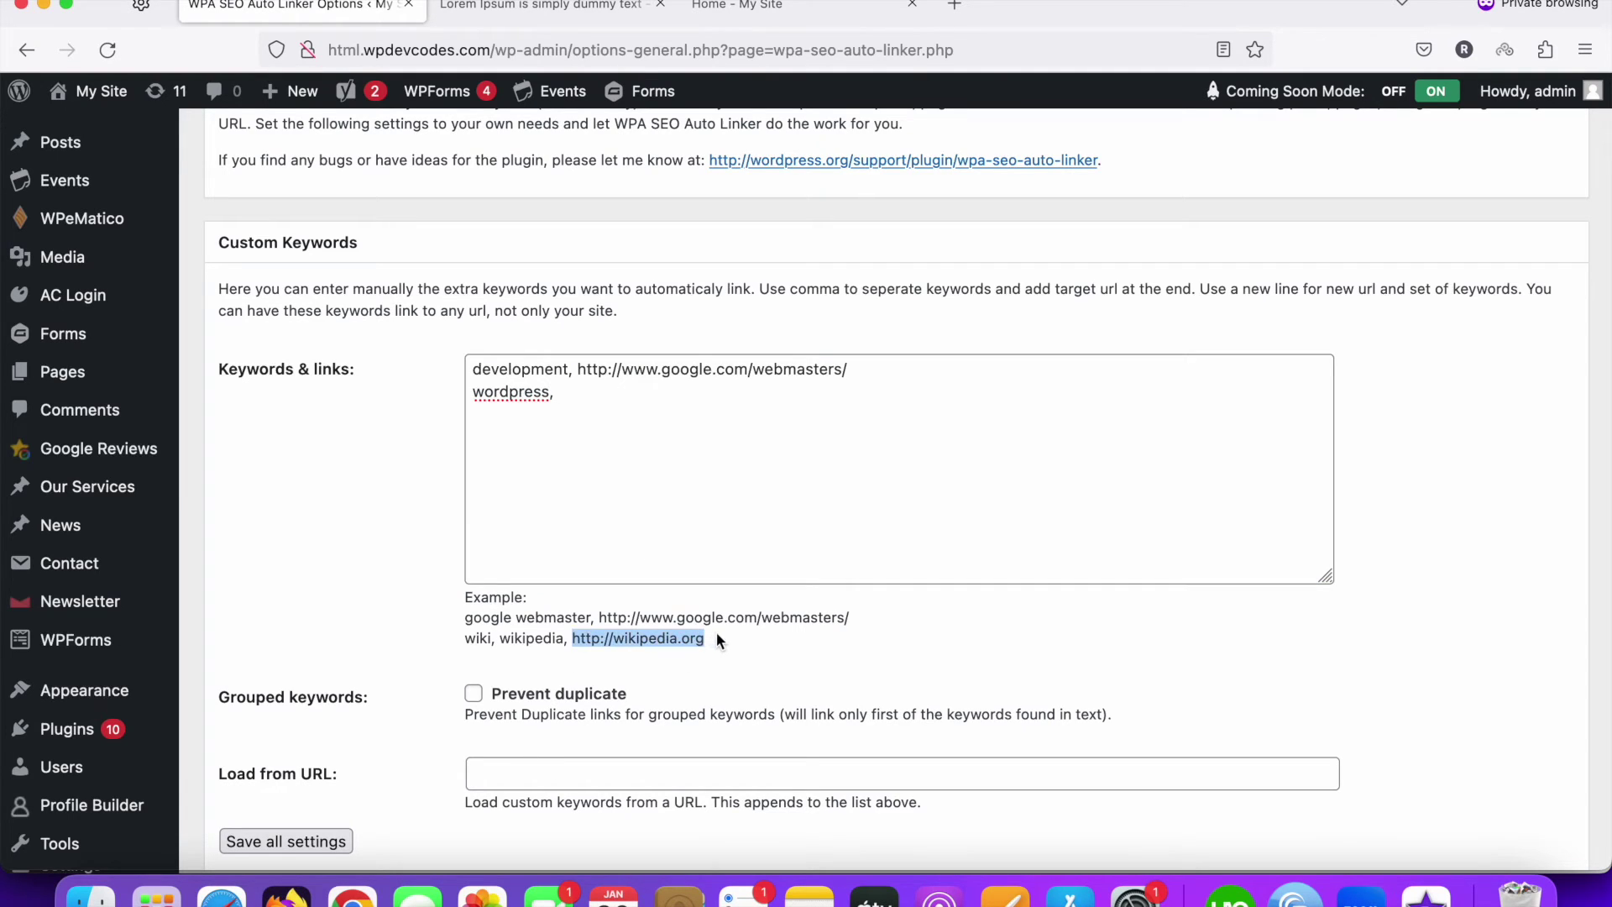
key(super+c)
click(622, 400)
key(super+v)
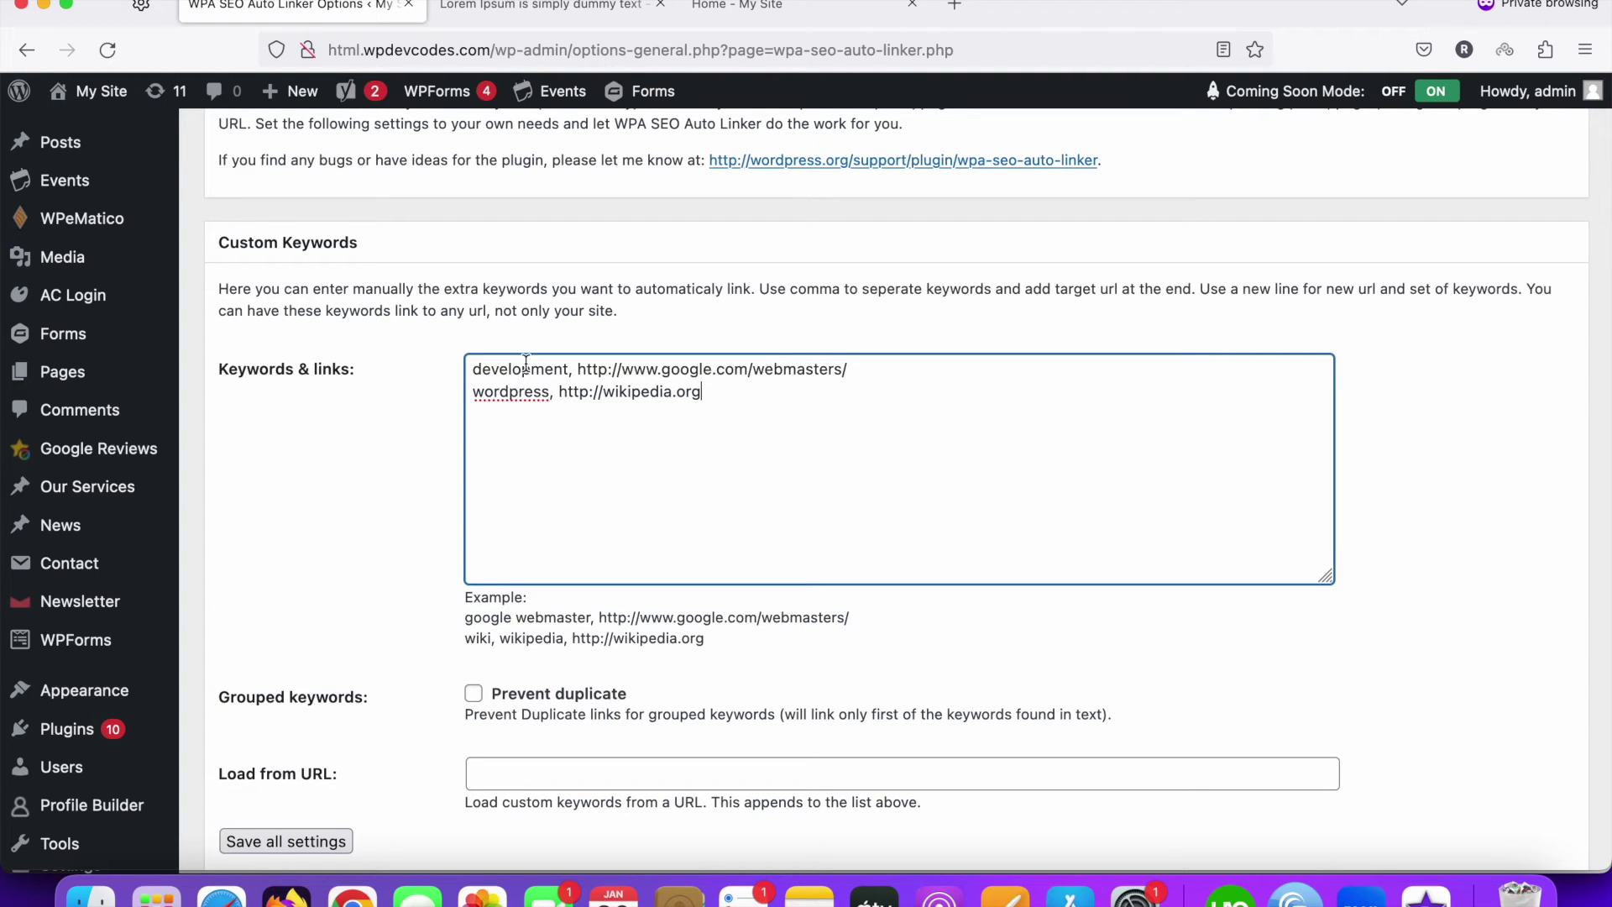
drag(581, 372, 899, 364)
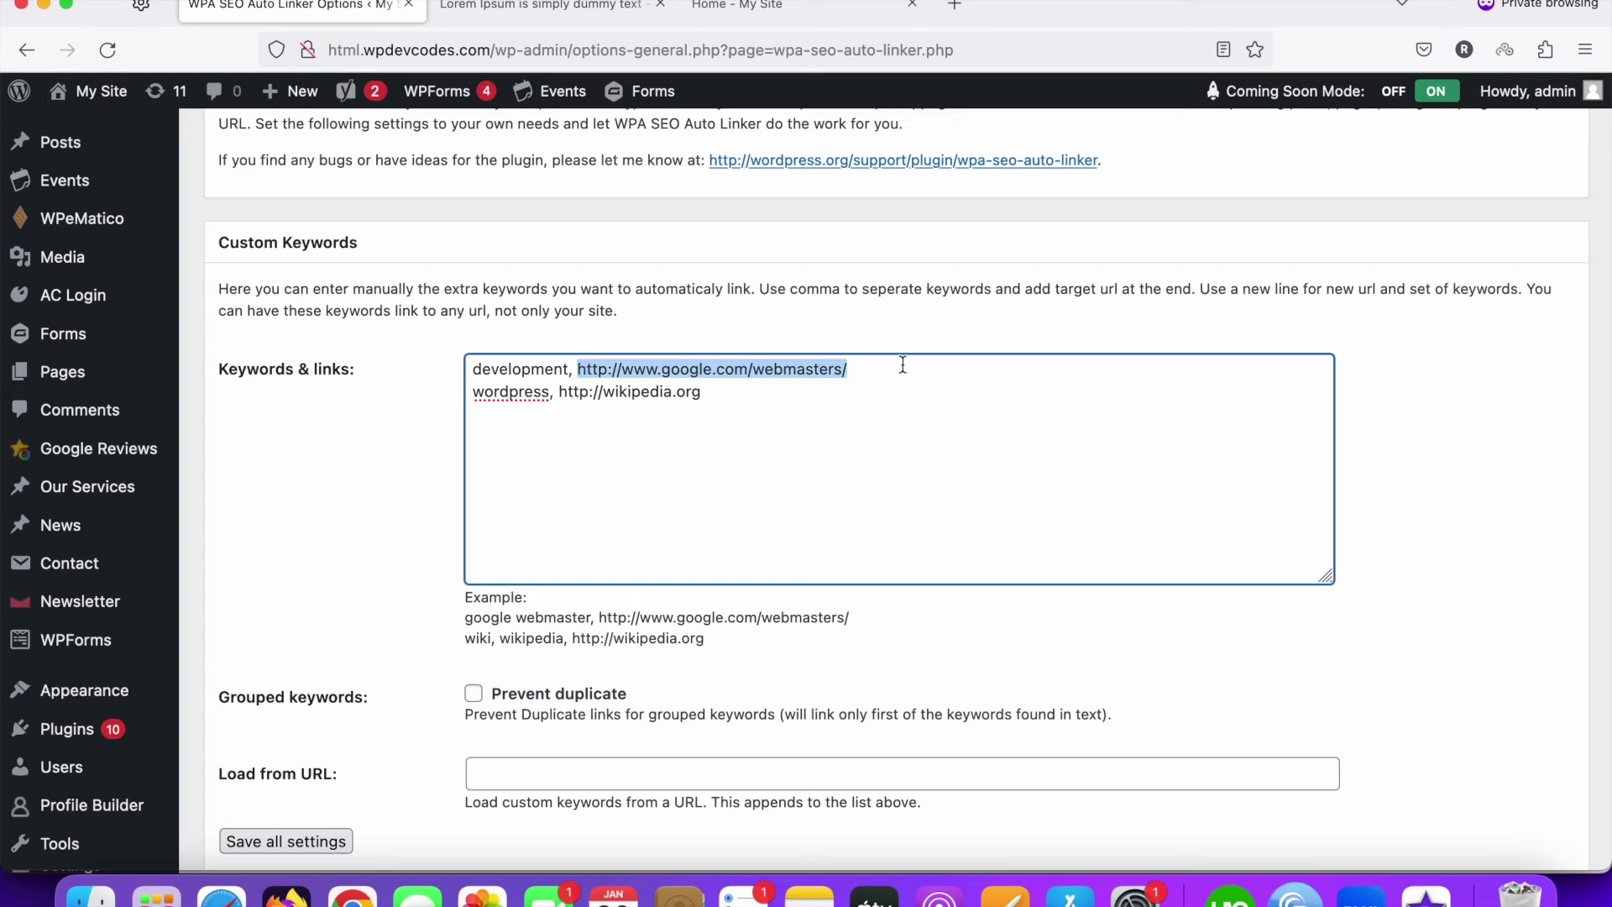
click(568, 465)
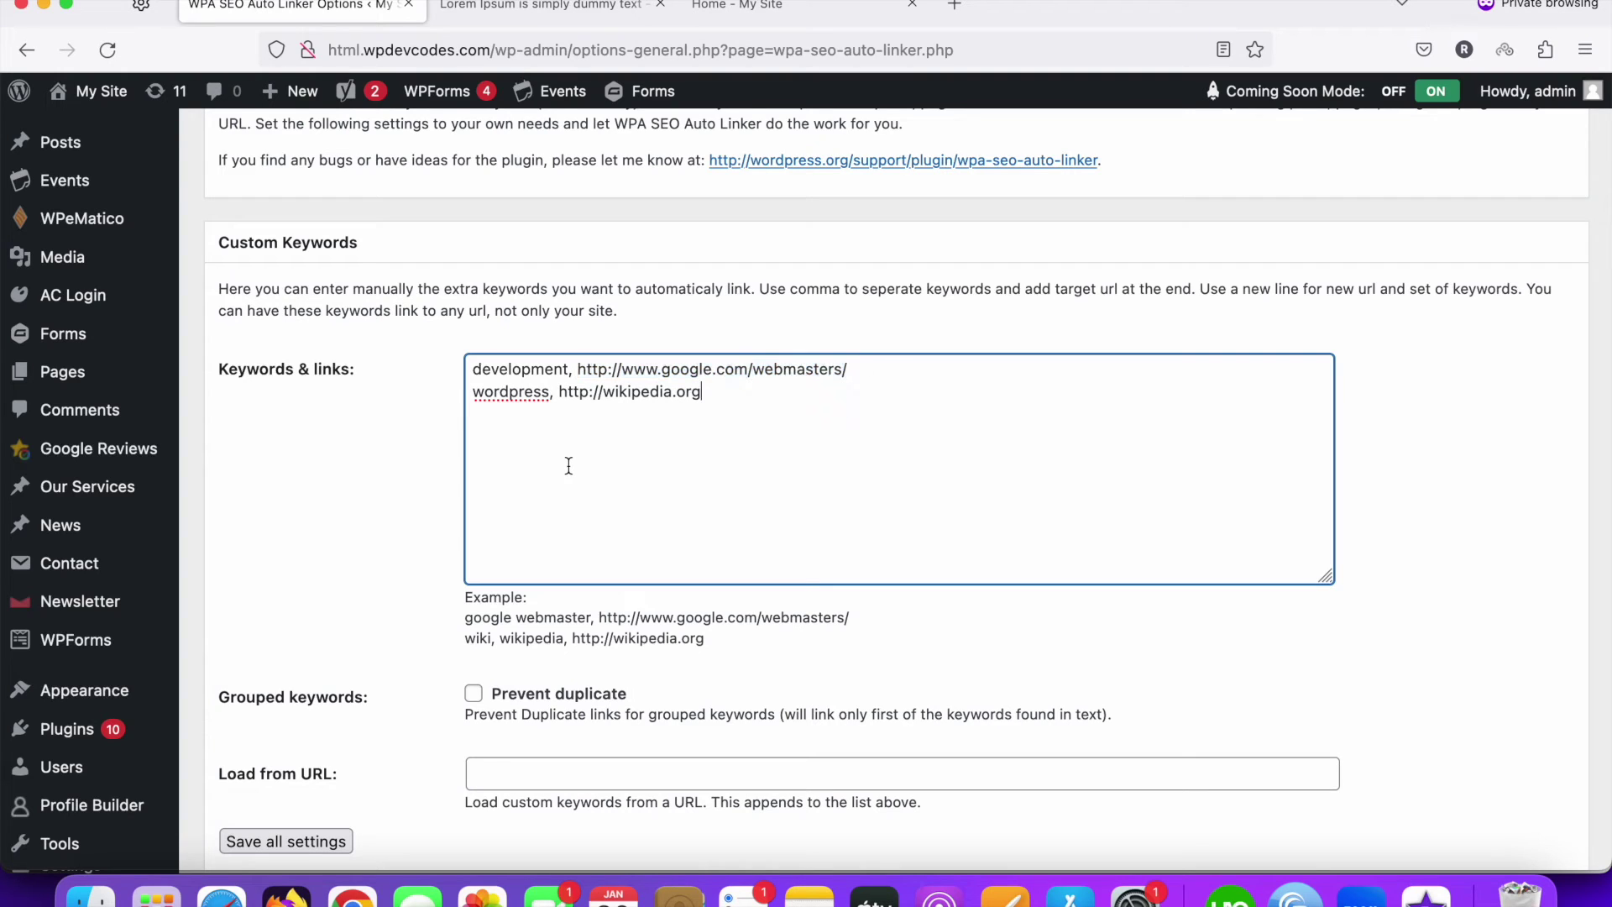
double_click(509, 393)
scroll(359, 556, down, 5)
scroll(295, 572, up, 5)
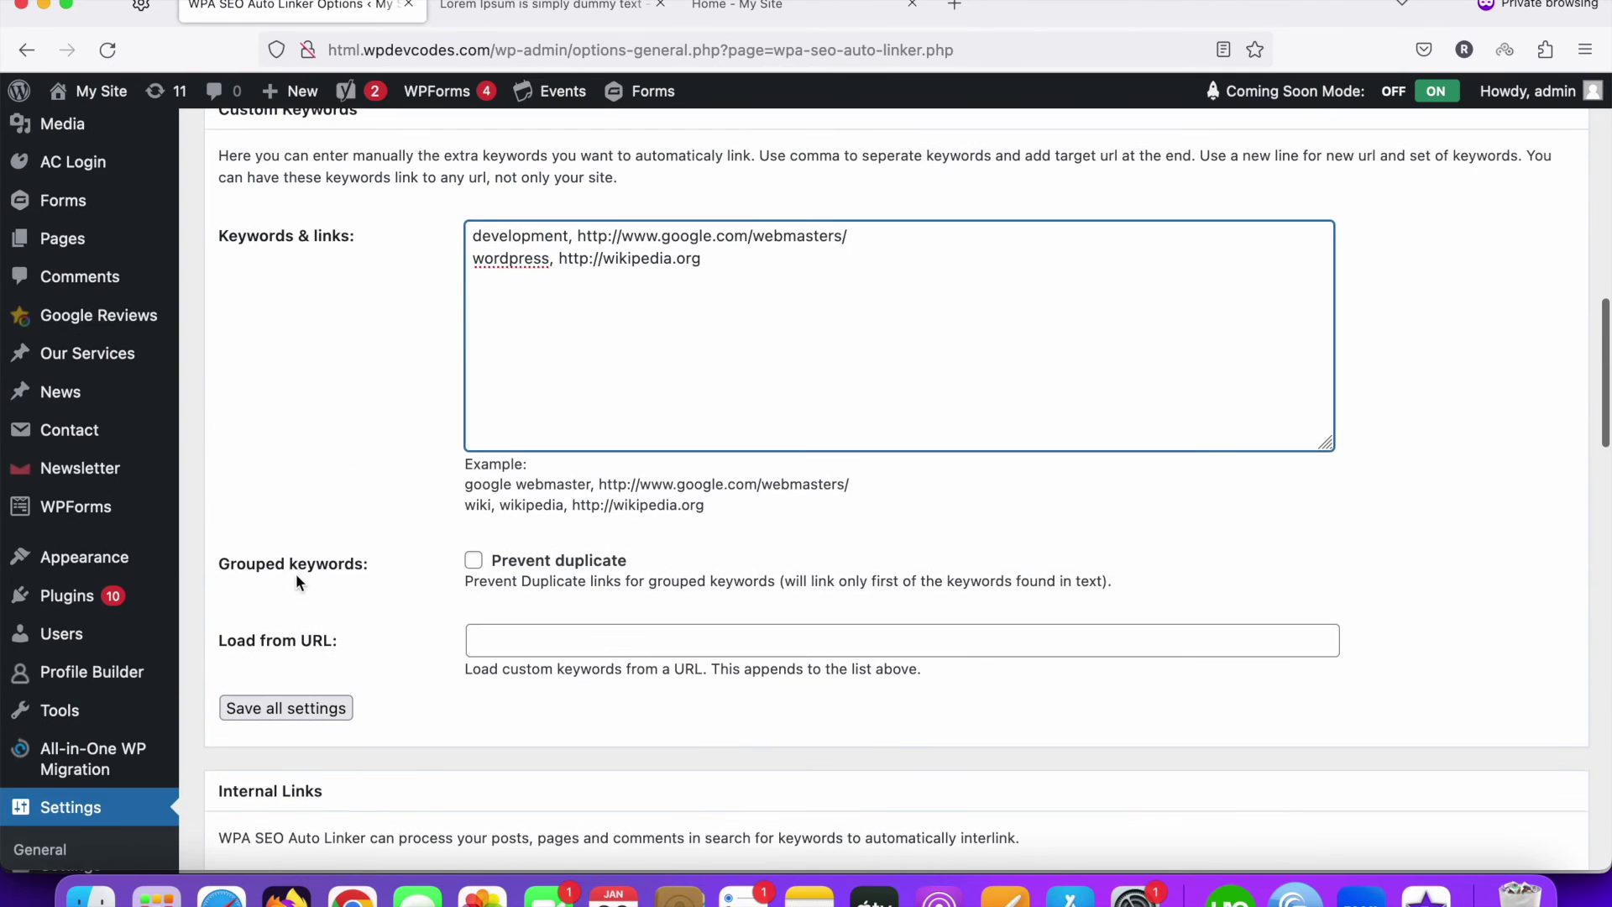
Save all WPA SEO Auto Linker keyword settings
click(270, 769)
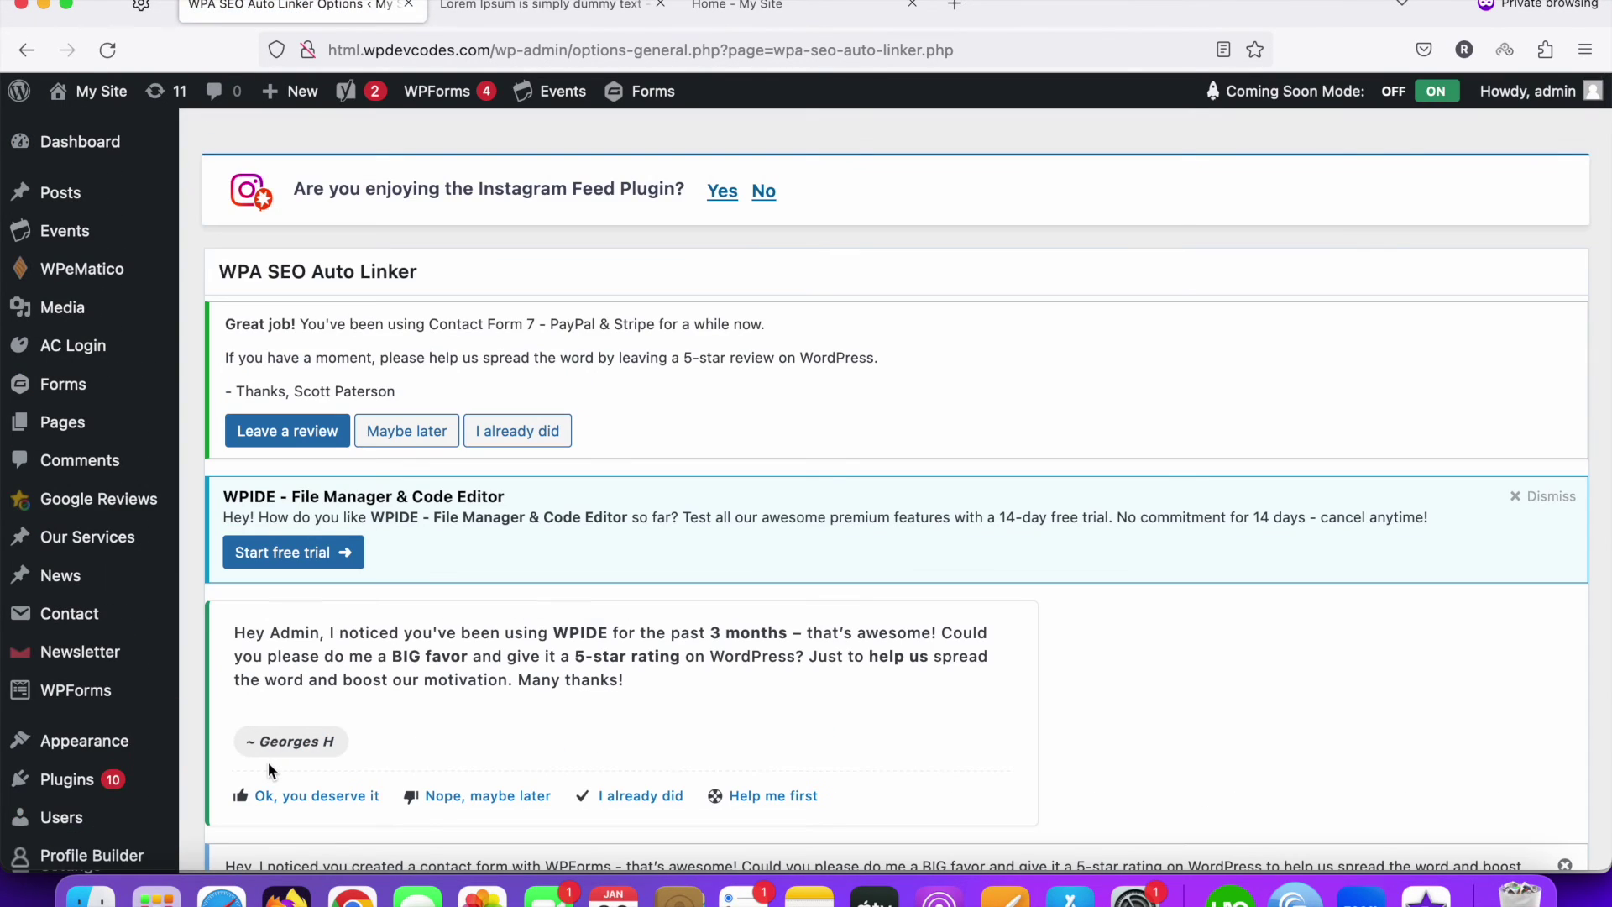
scroll(457, 547, down, 4)
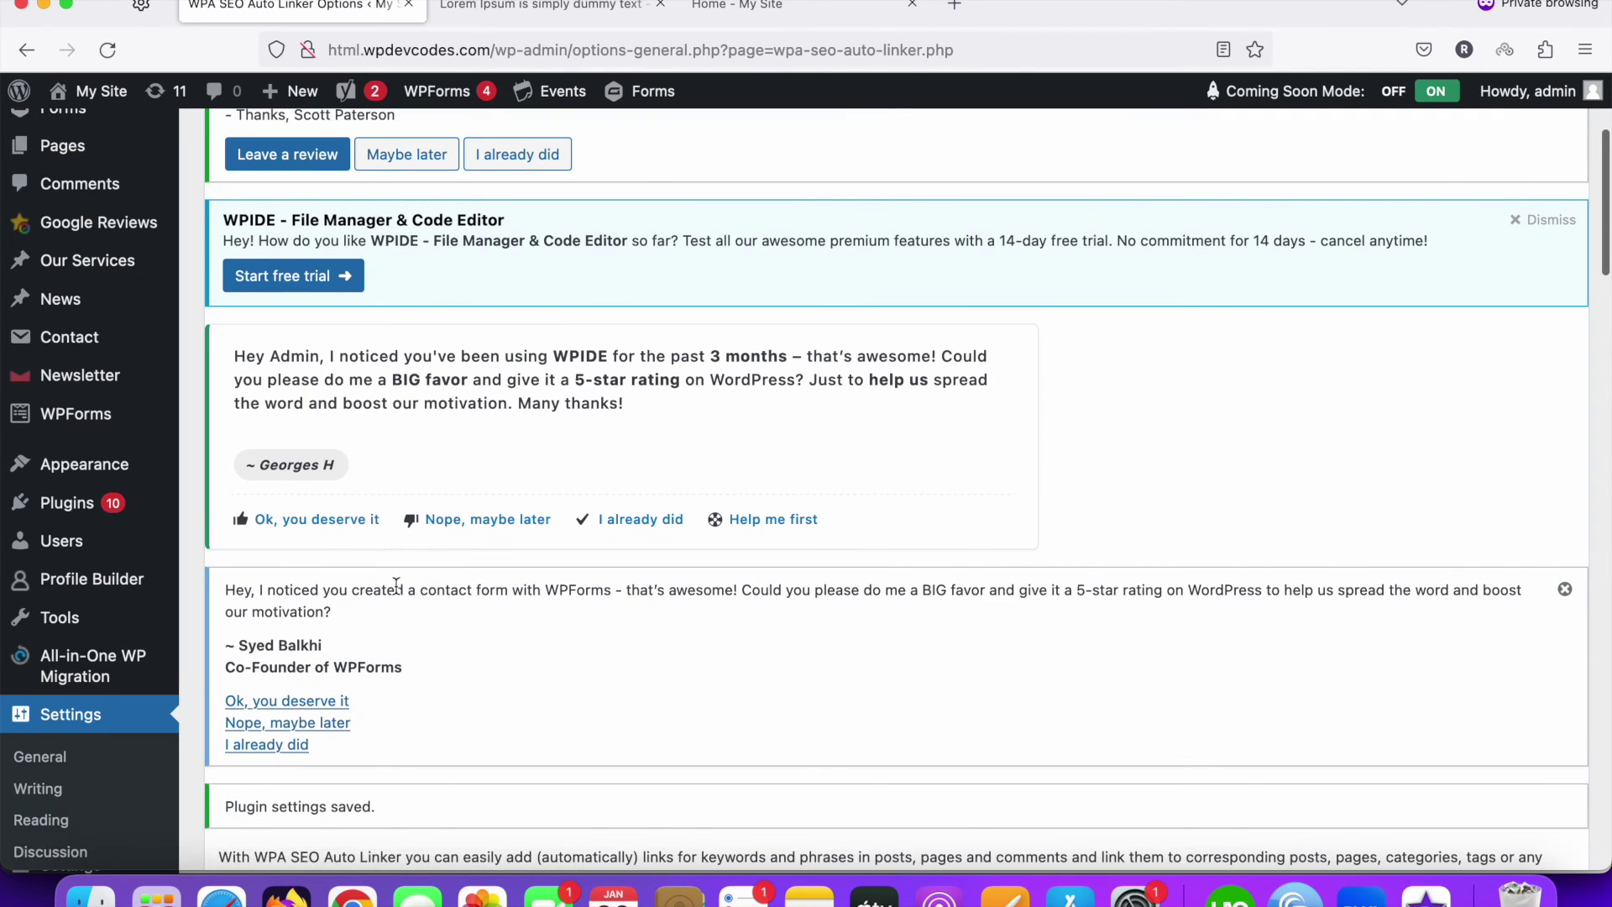
scroll(349, 592, down, 2)
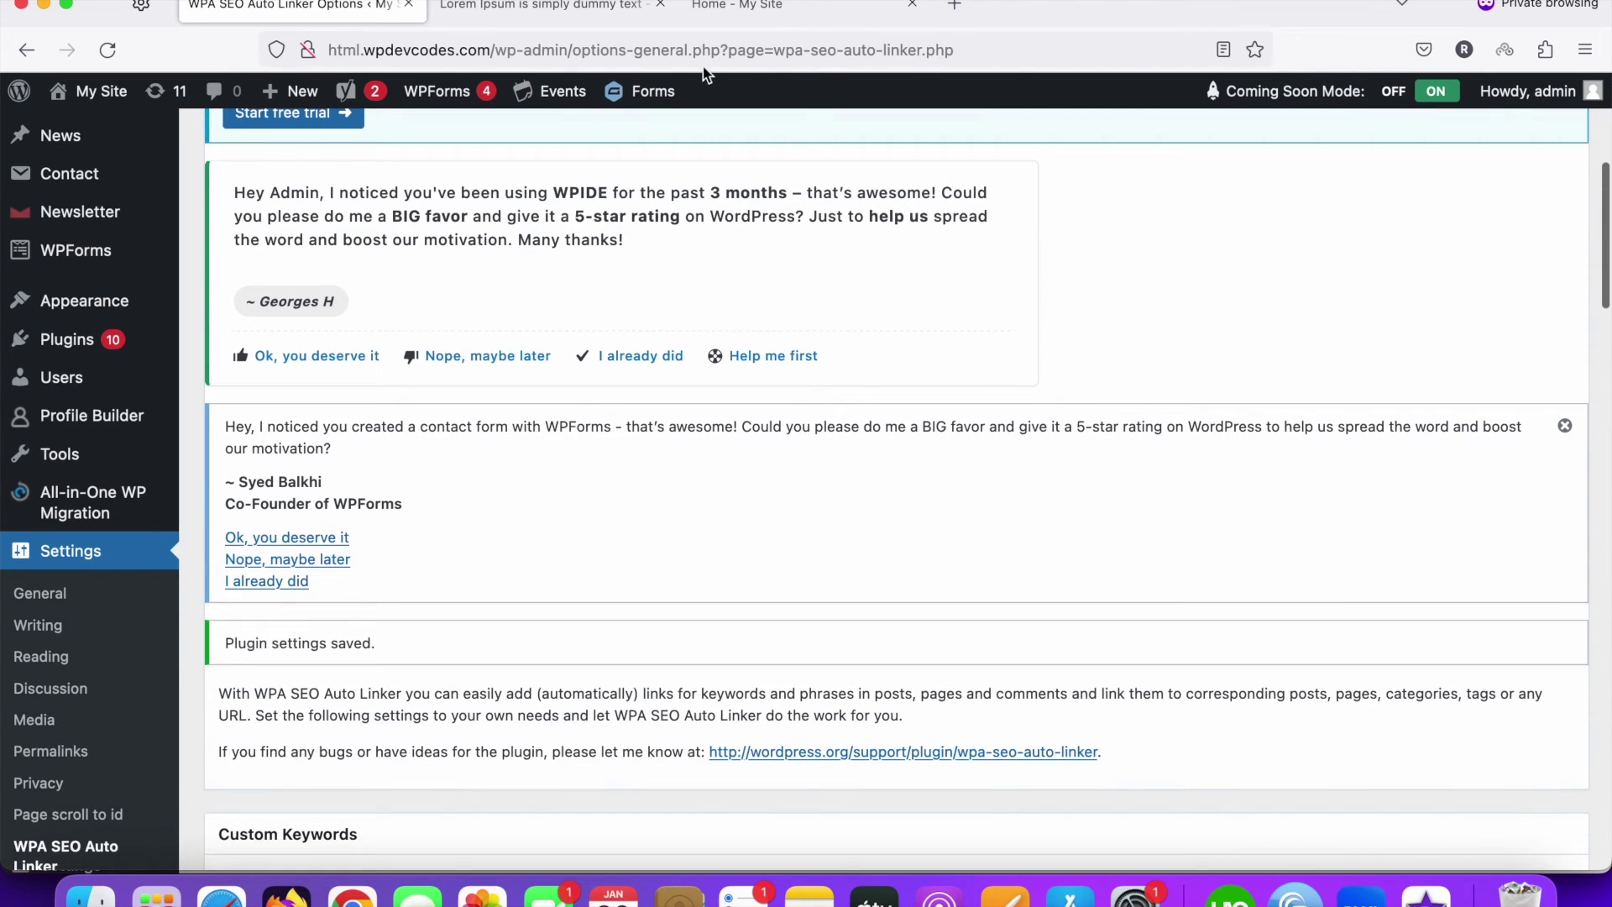
Reload the service post, test the new 'wordpress development' link, and return to settings
click(544, 8)
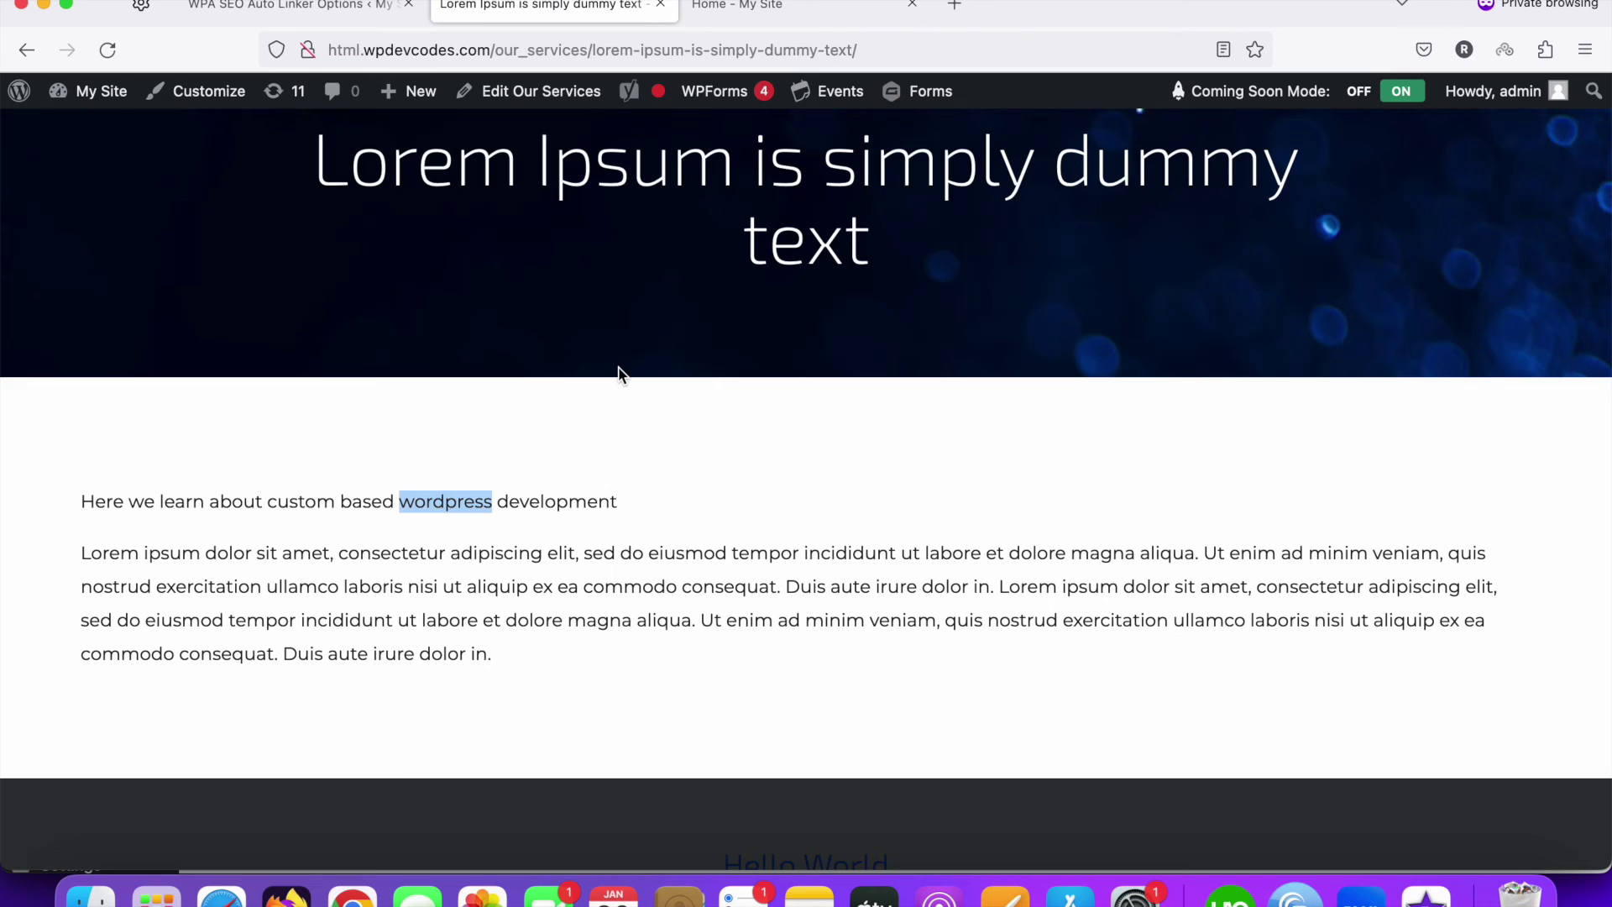
scroll(619, 371, up, 3)
right_click(530, 15)
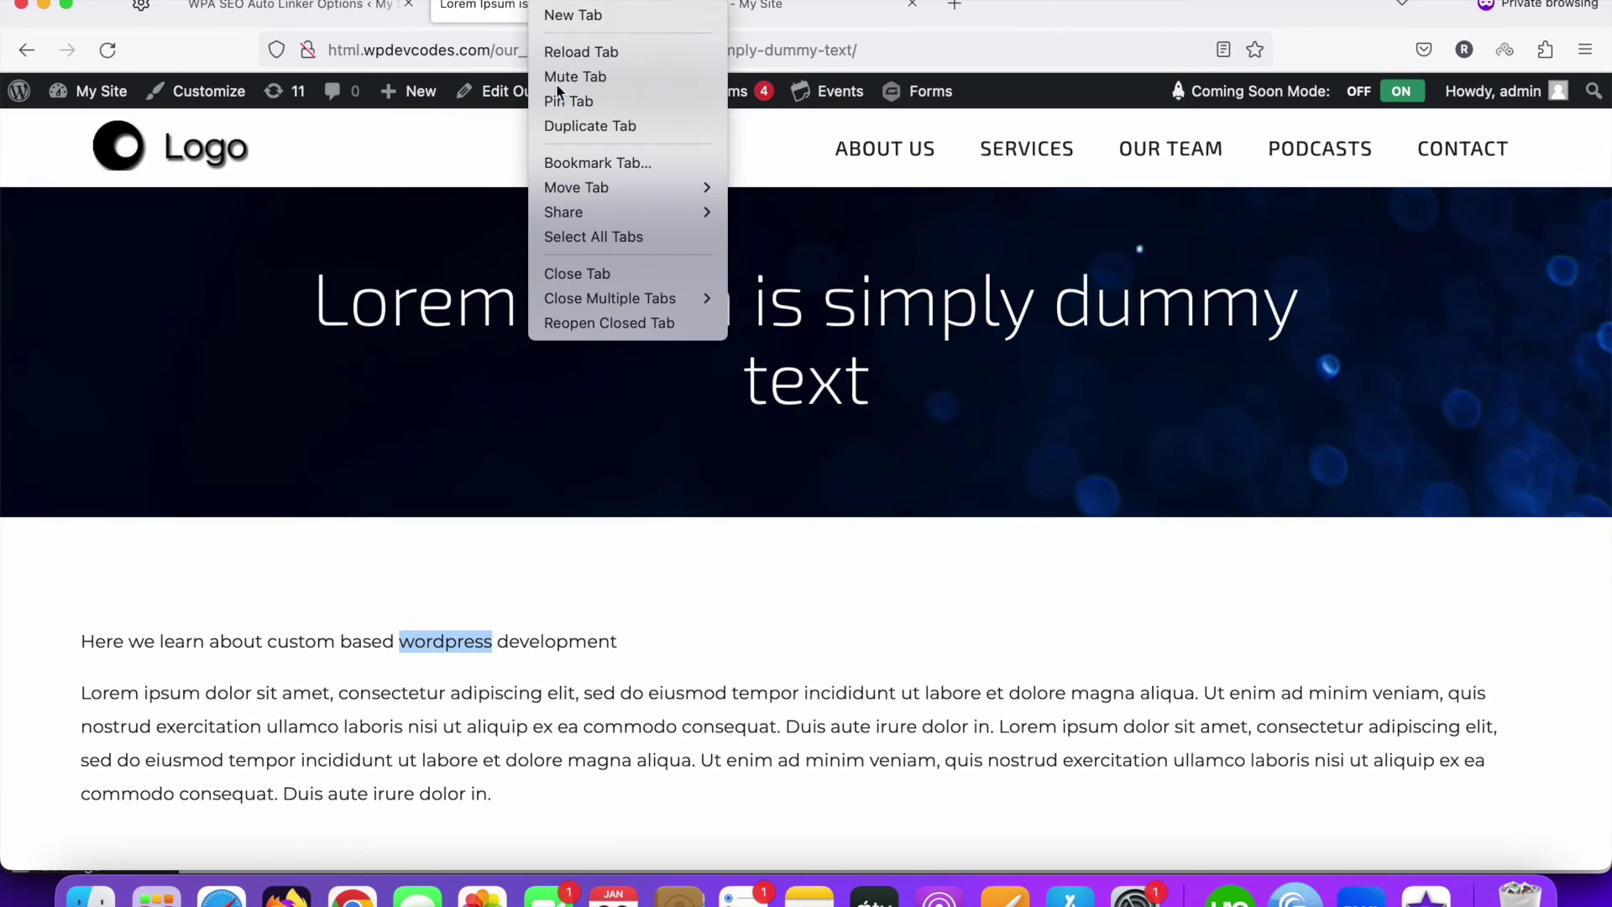
click(586, 55)
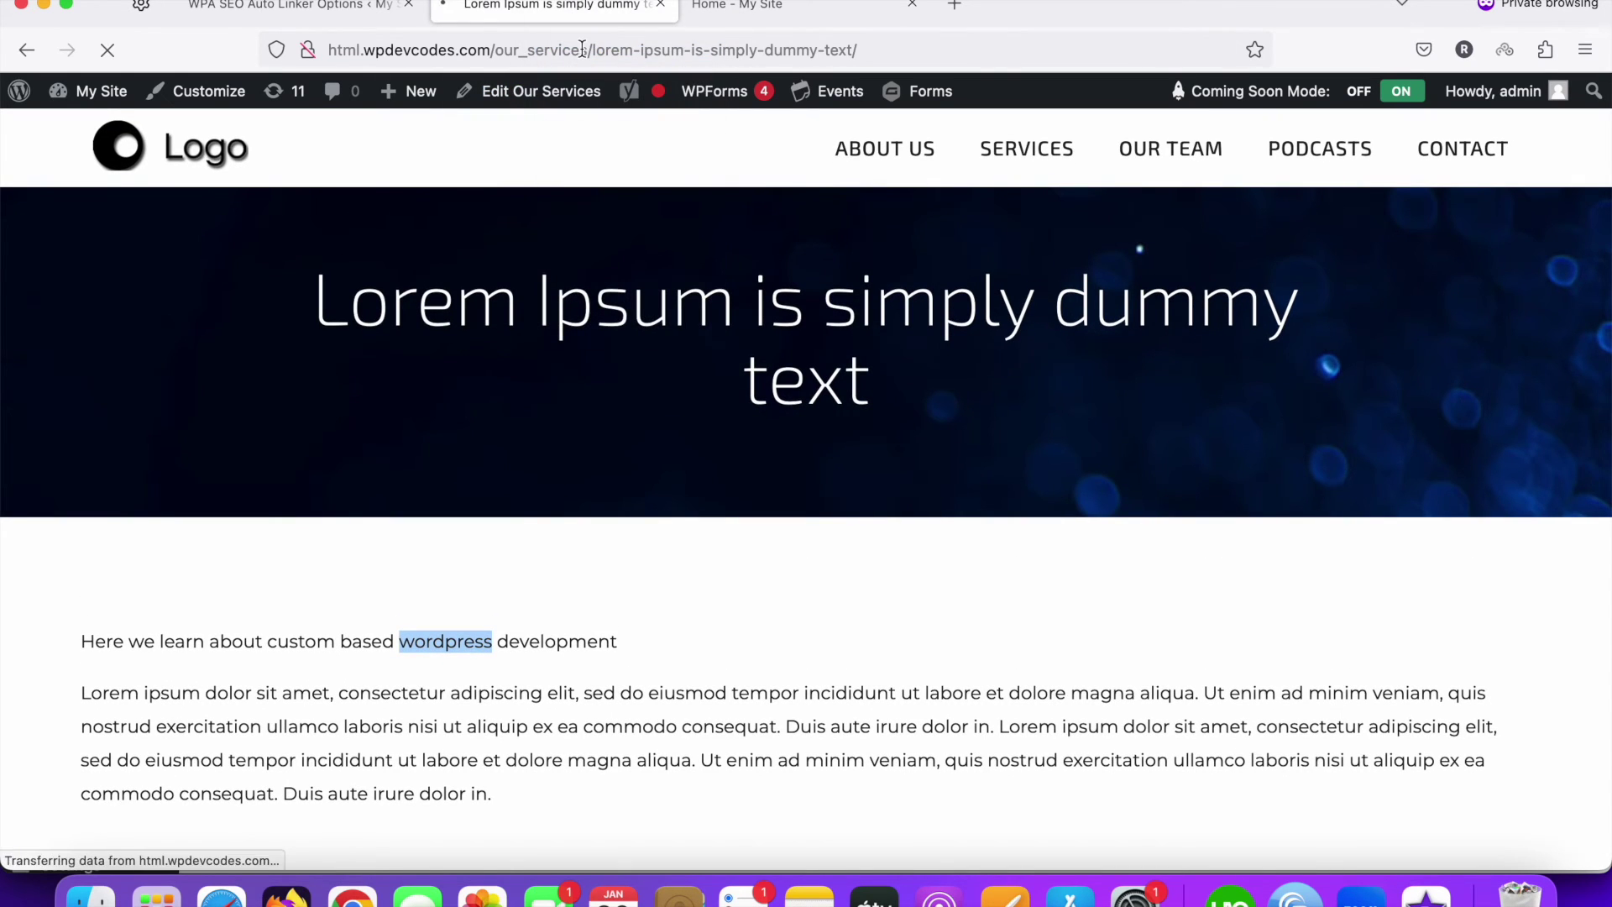
scroll(467, 341, down, 3)
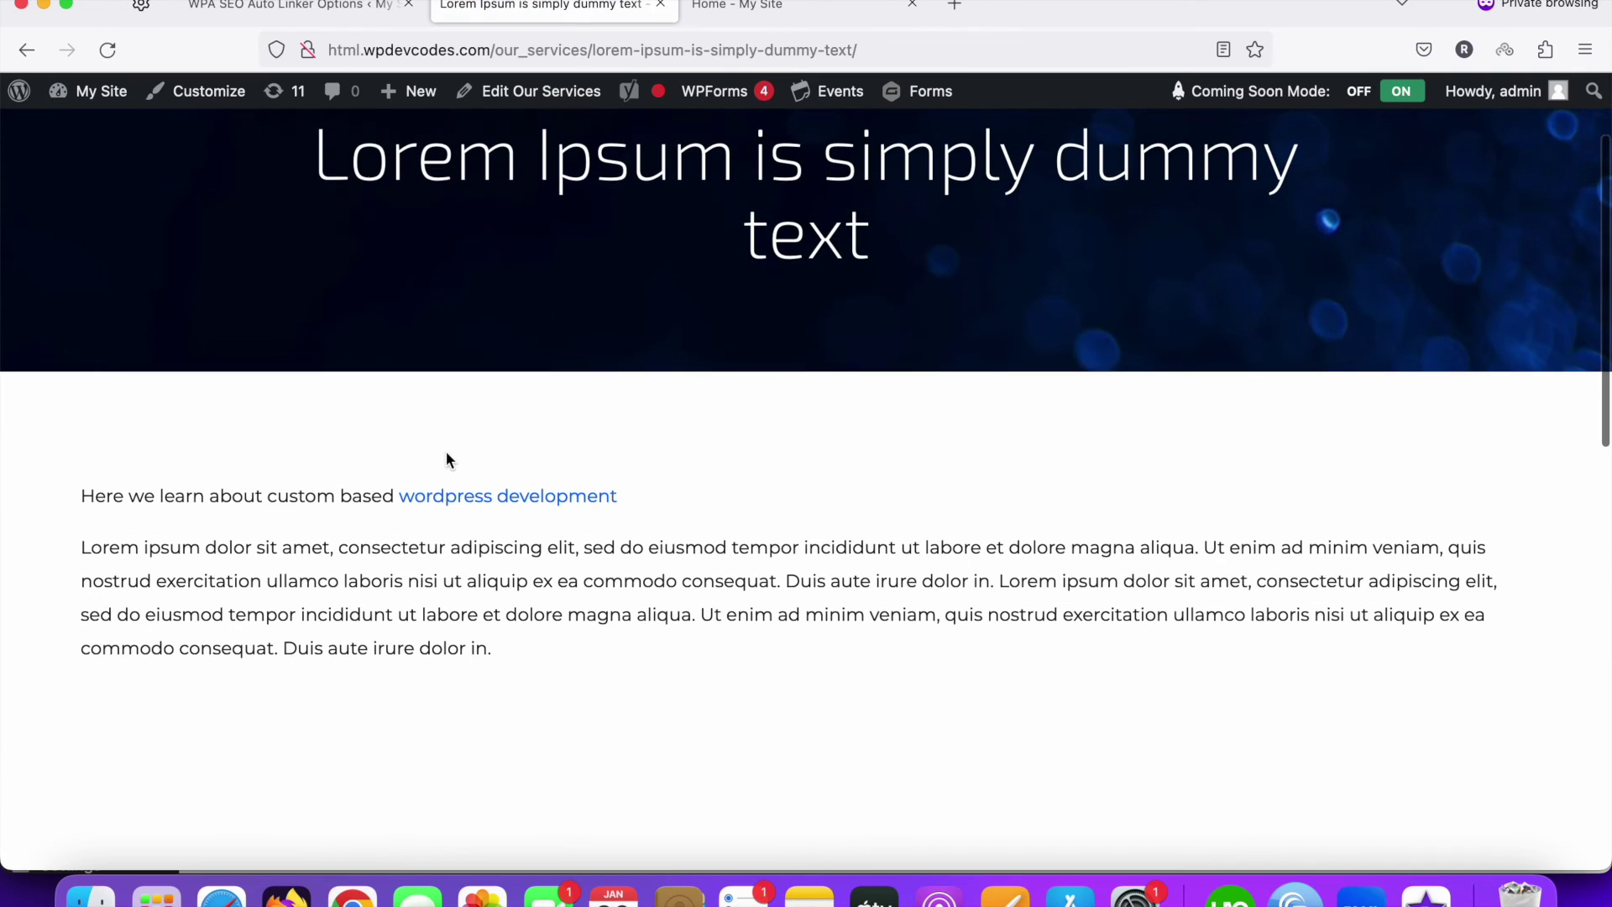
click(438, 504)
click(26, 50)
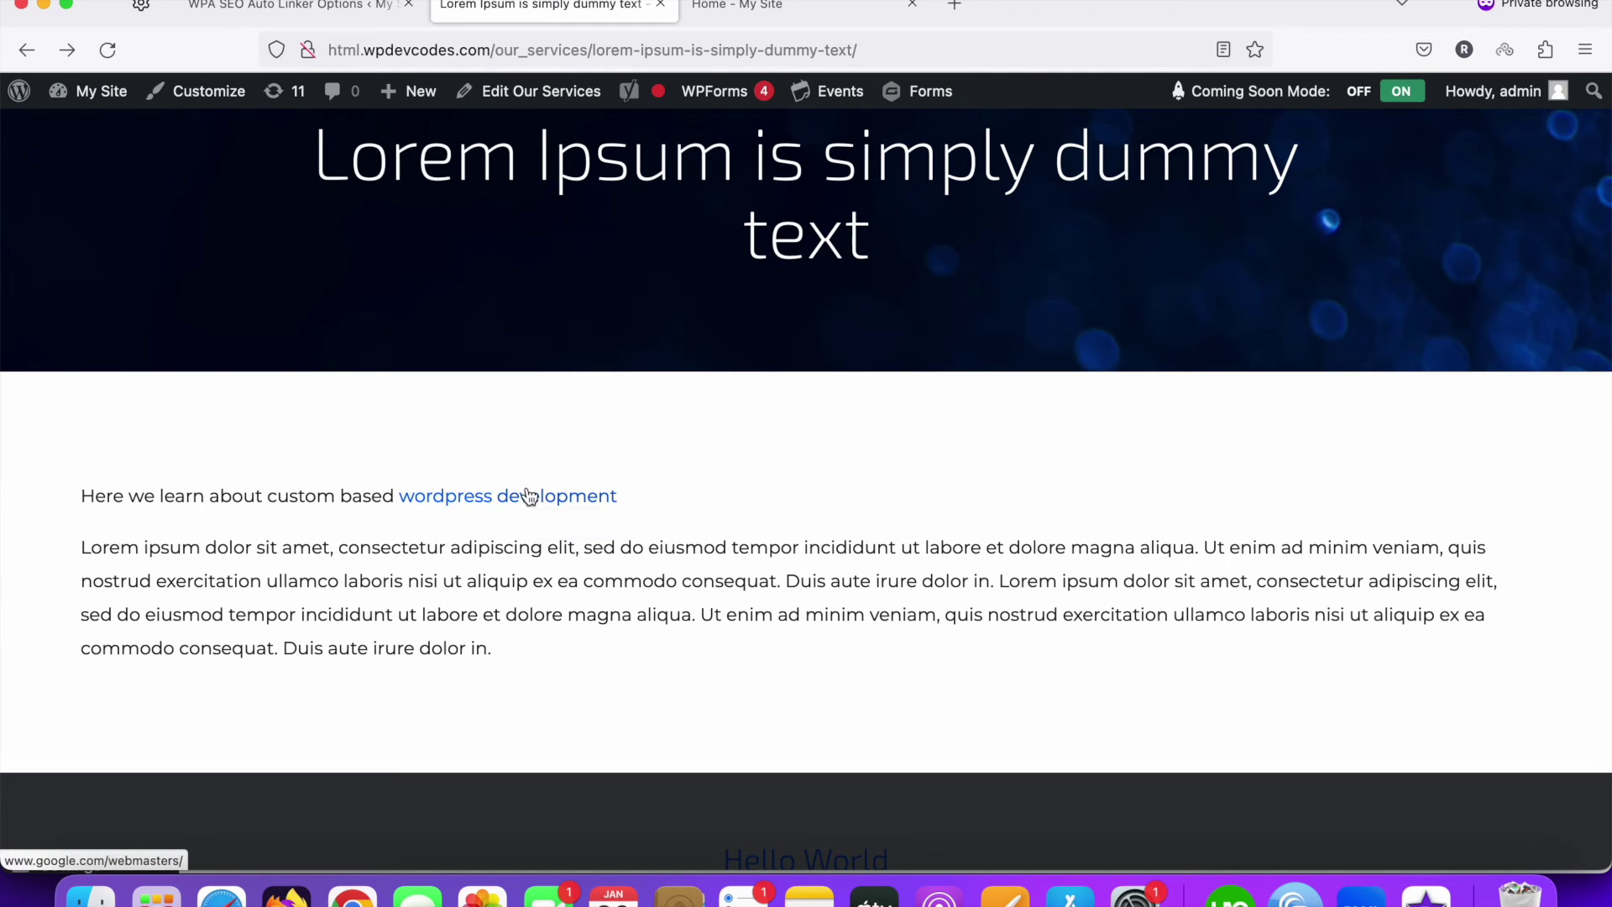
click(286, 5)
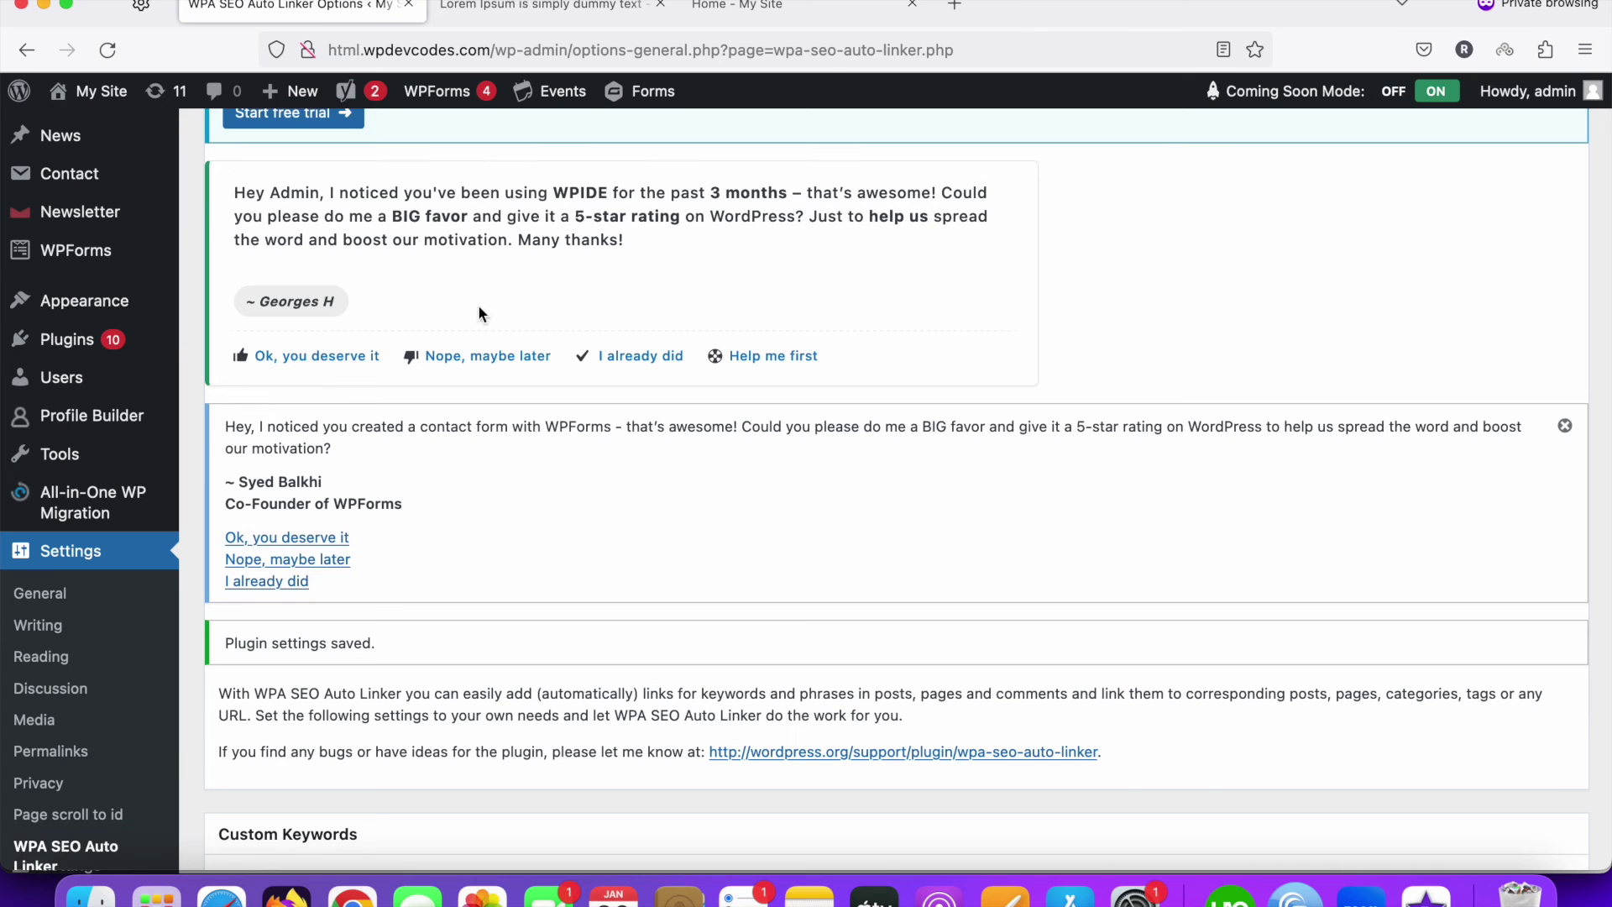
scroll(618, 404, down, 15)
scroll(462, 453, up, 2)
scroll(410, 435, up, 5)
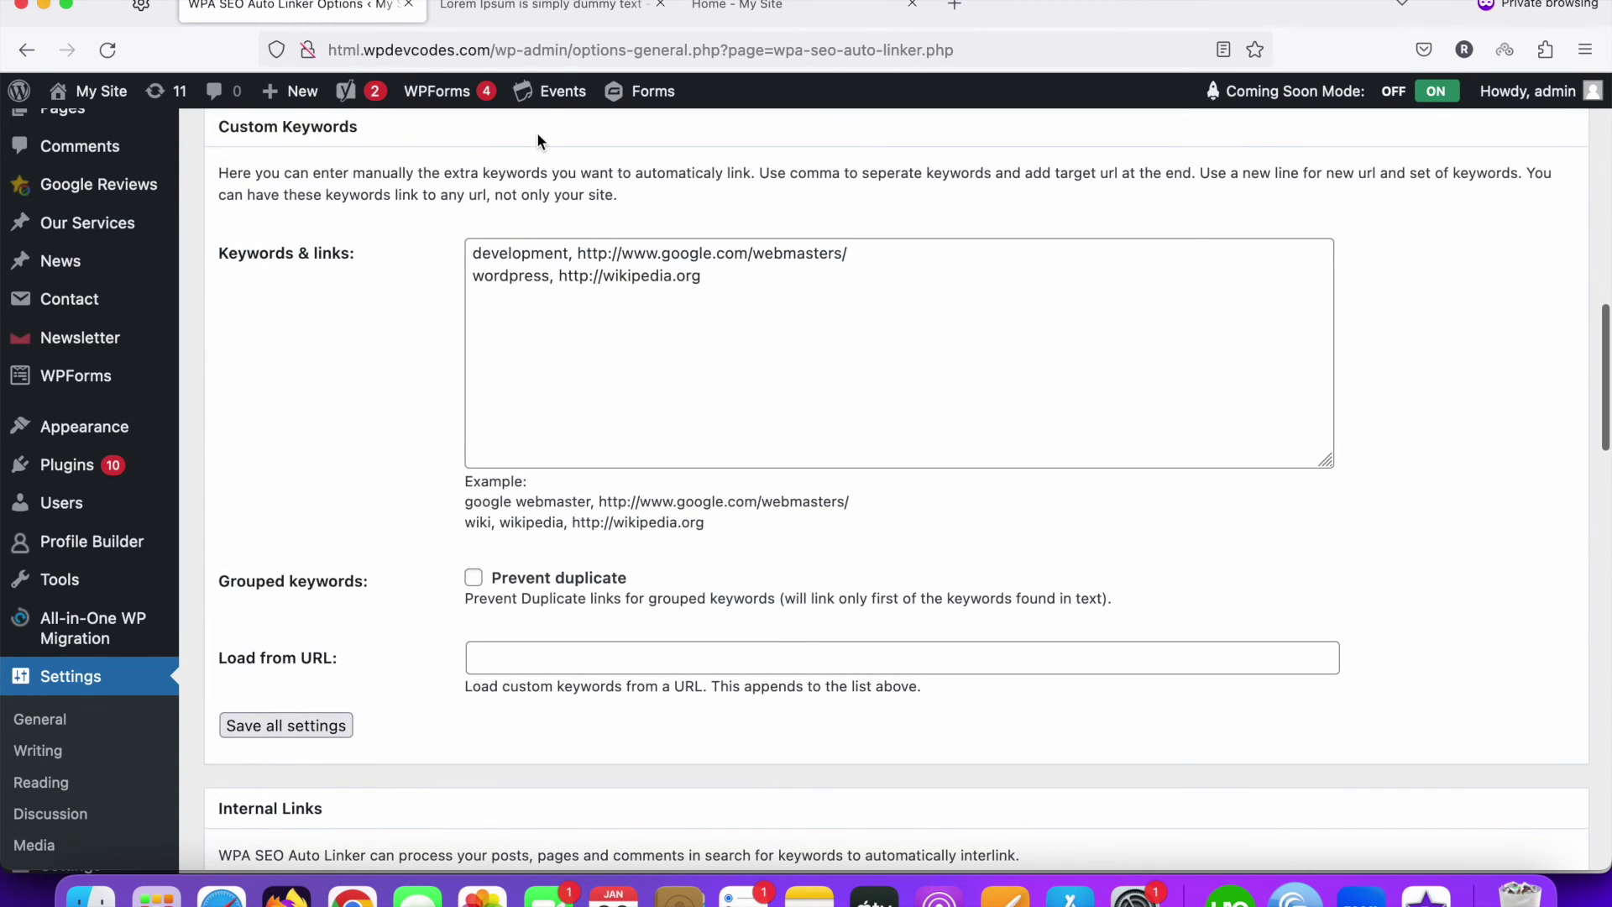
click(541, 5)
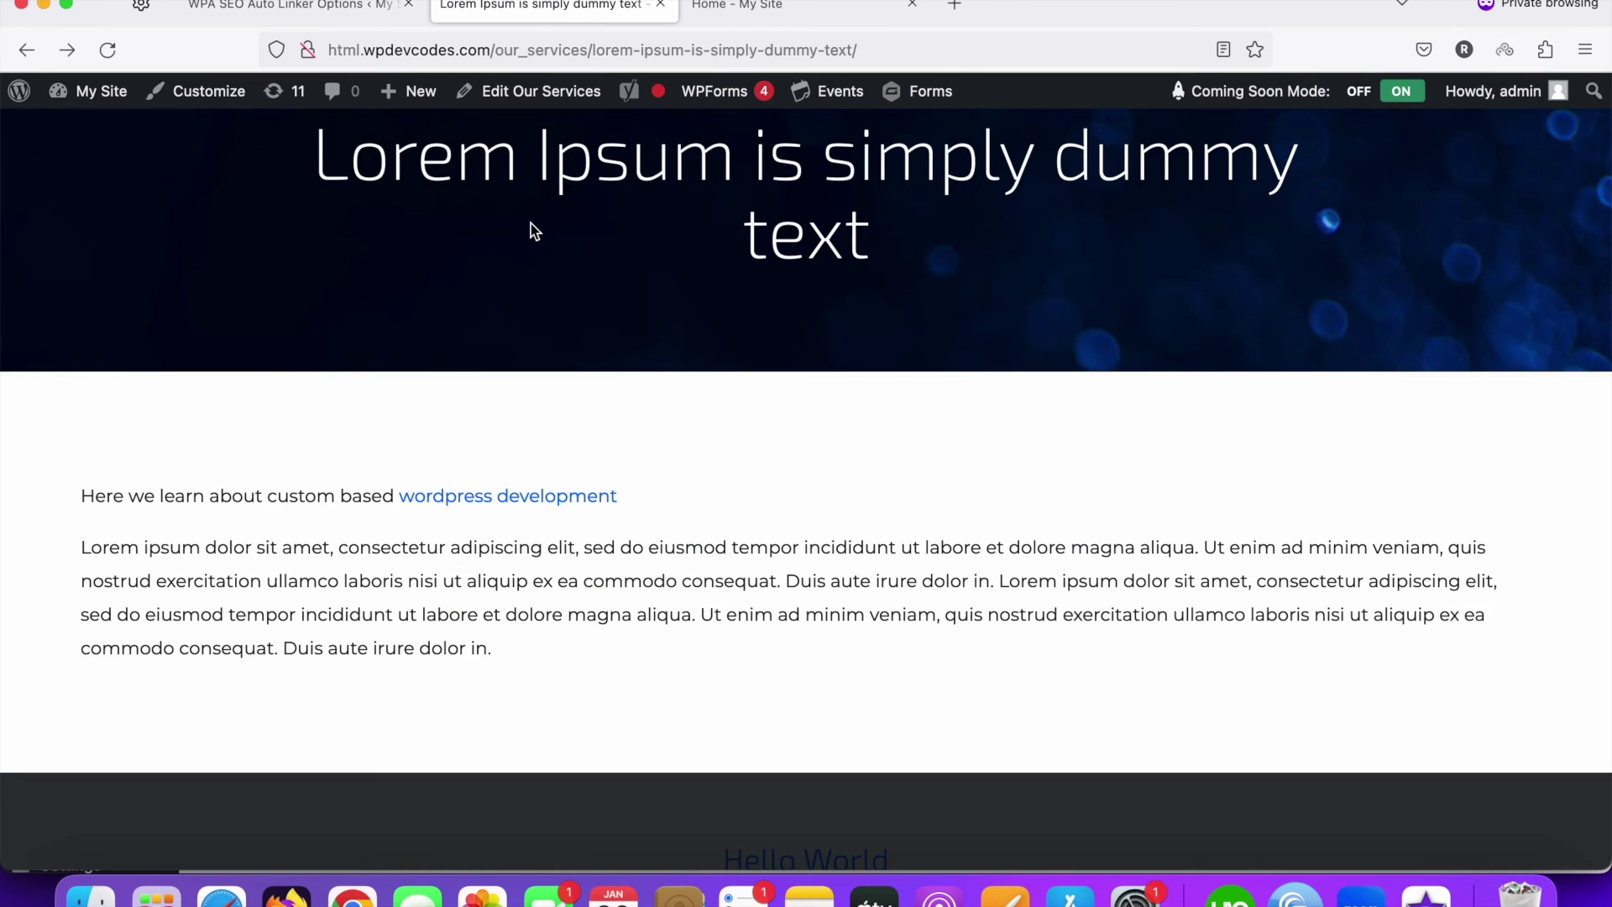
scroll(531, 227, up, 1)
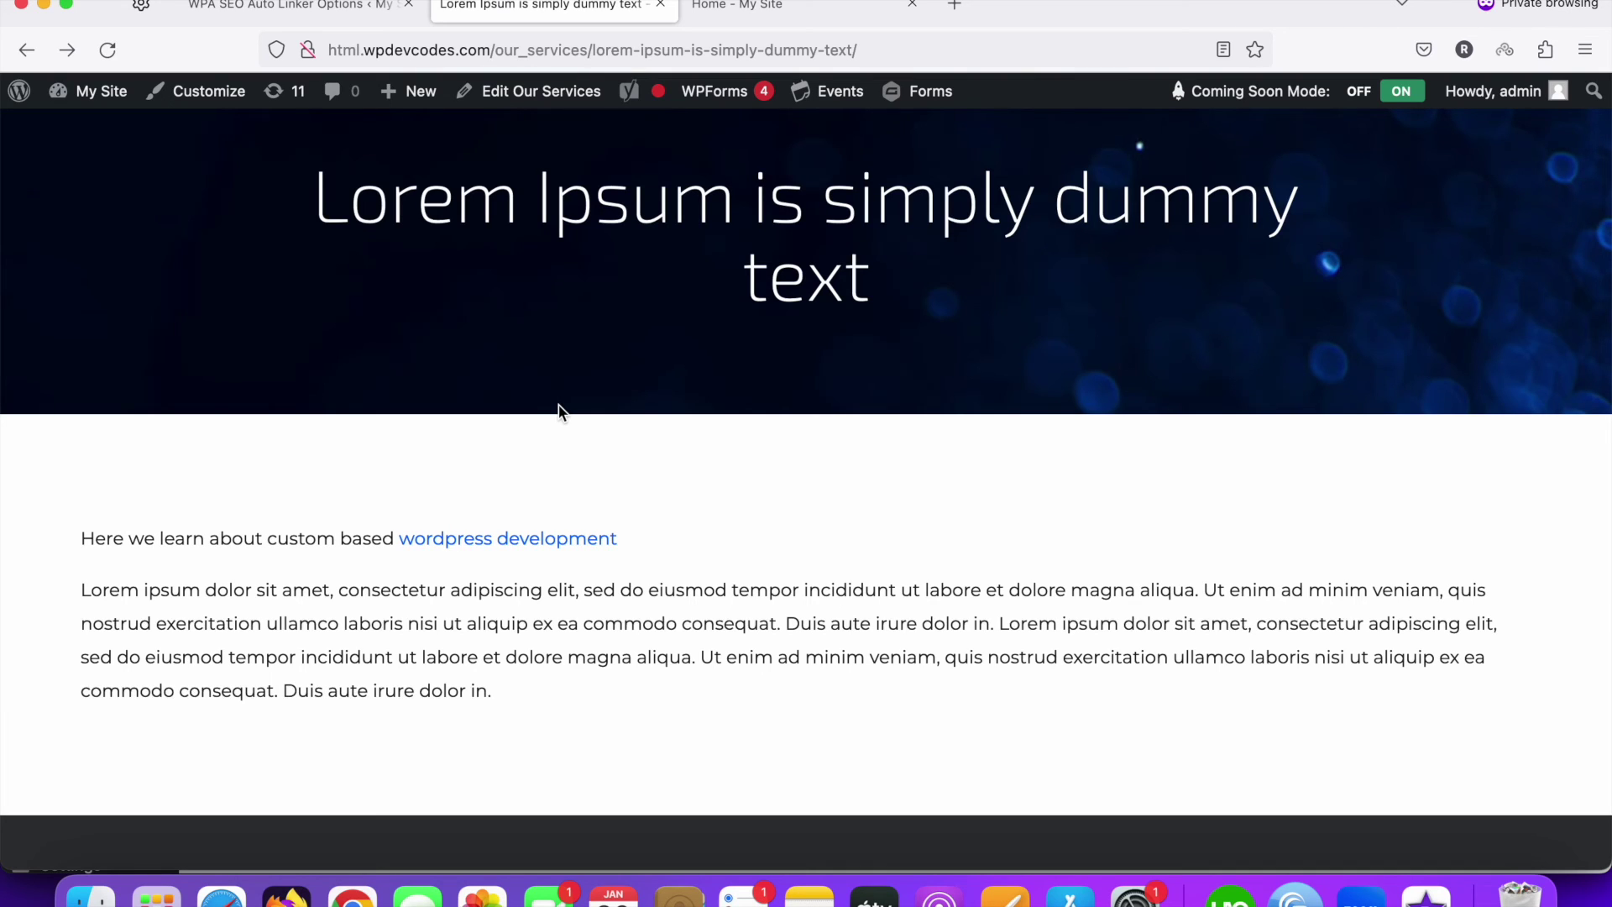
click(304, 8)
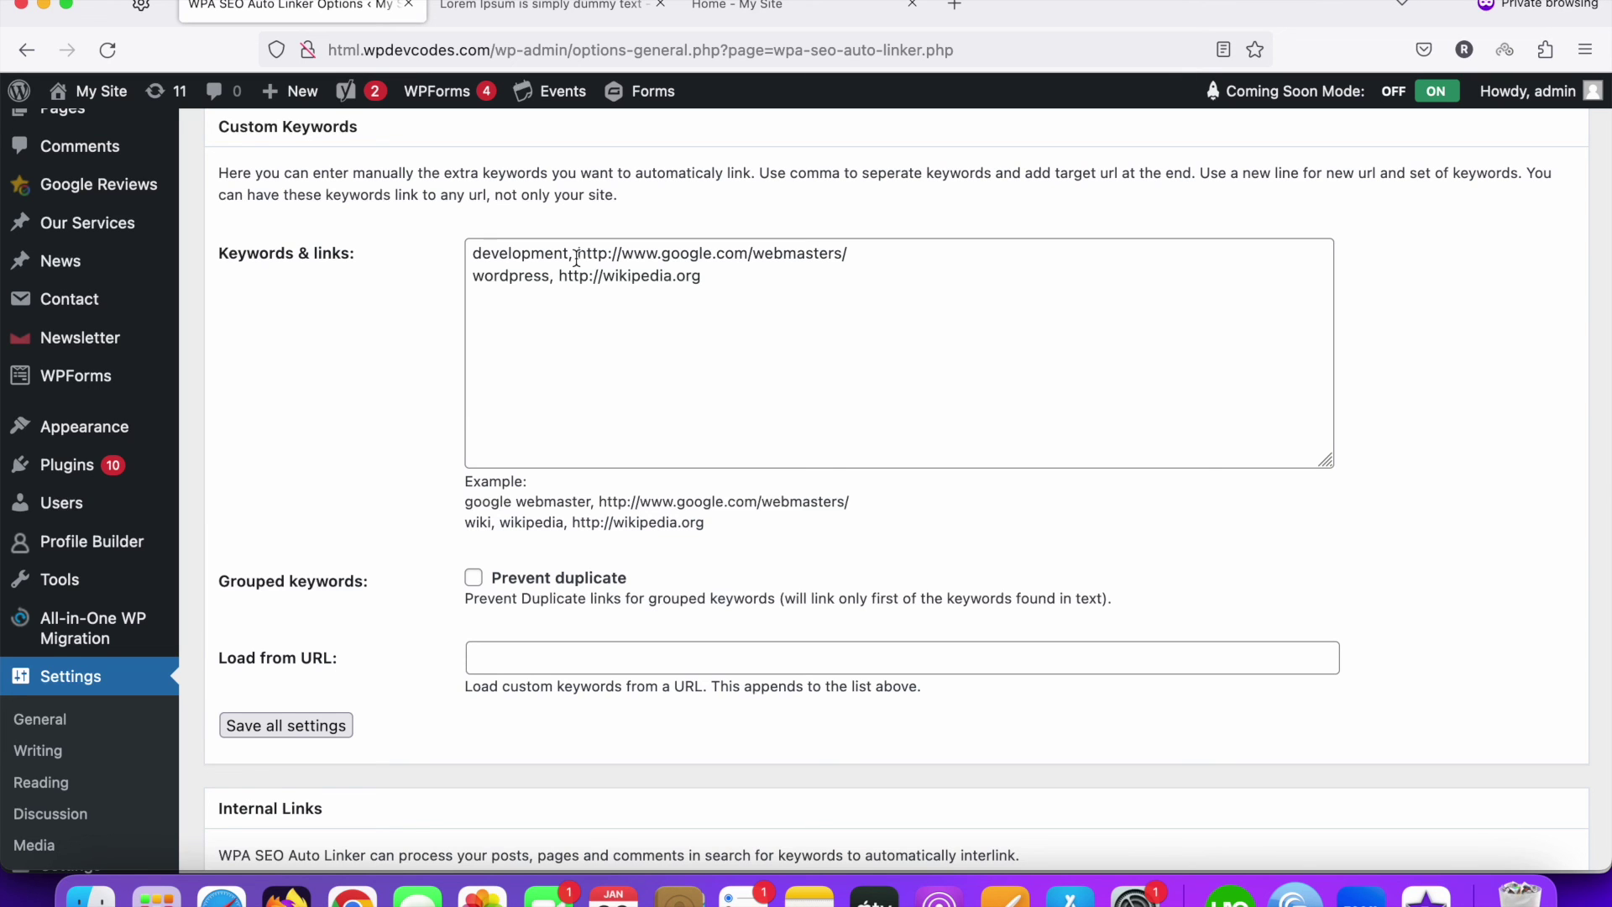
scroll(443, 446, down, 8)
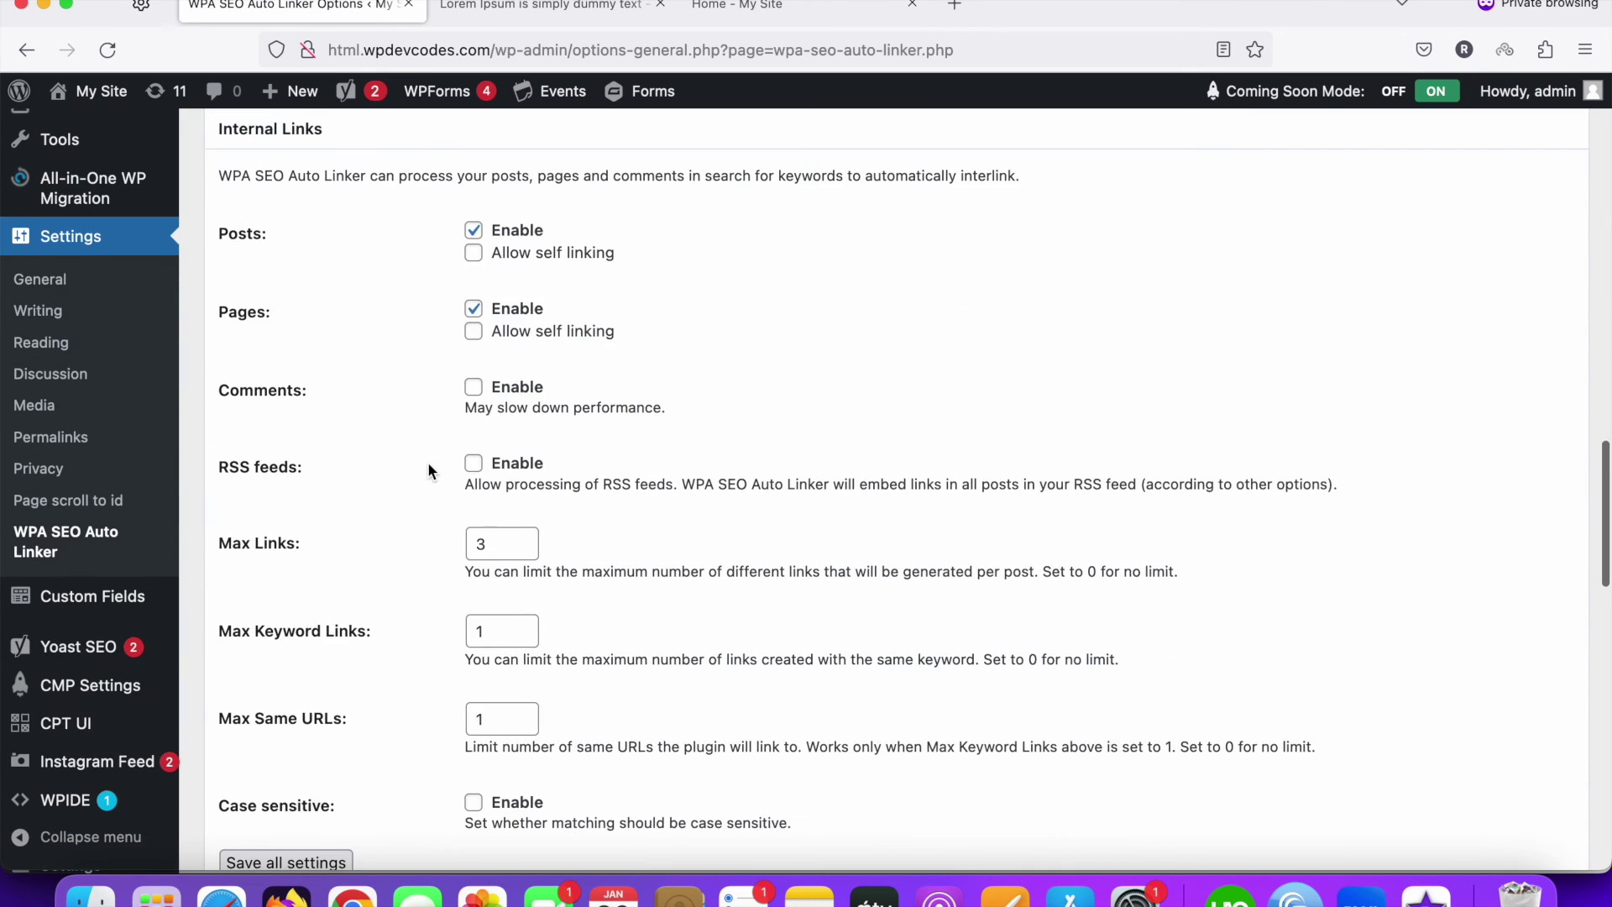
scroll(428, 471, down, 3)
scroll(428, 471, down, 6)
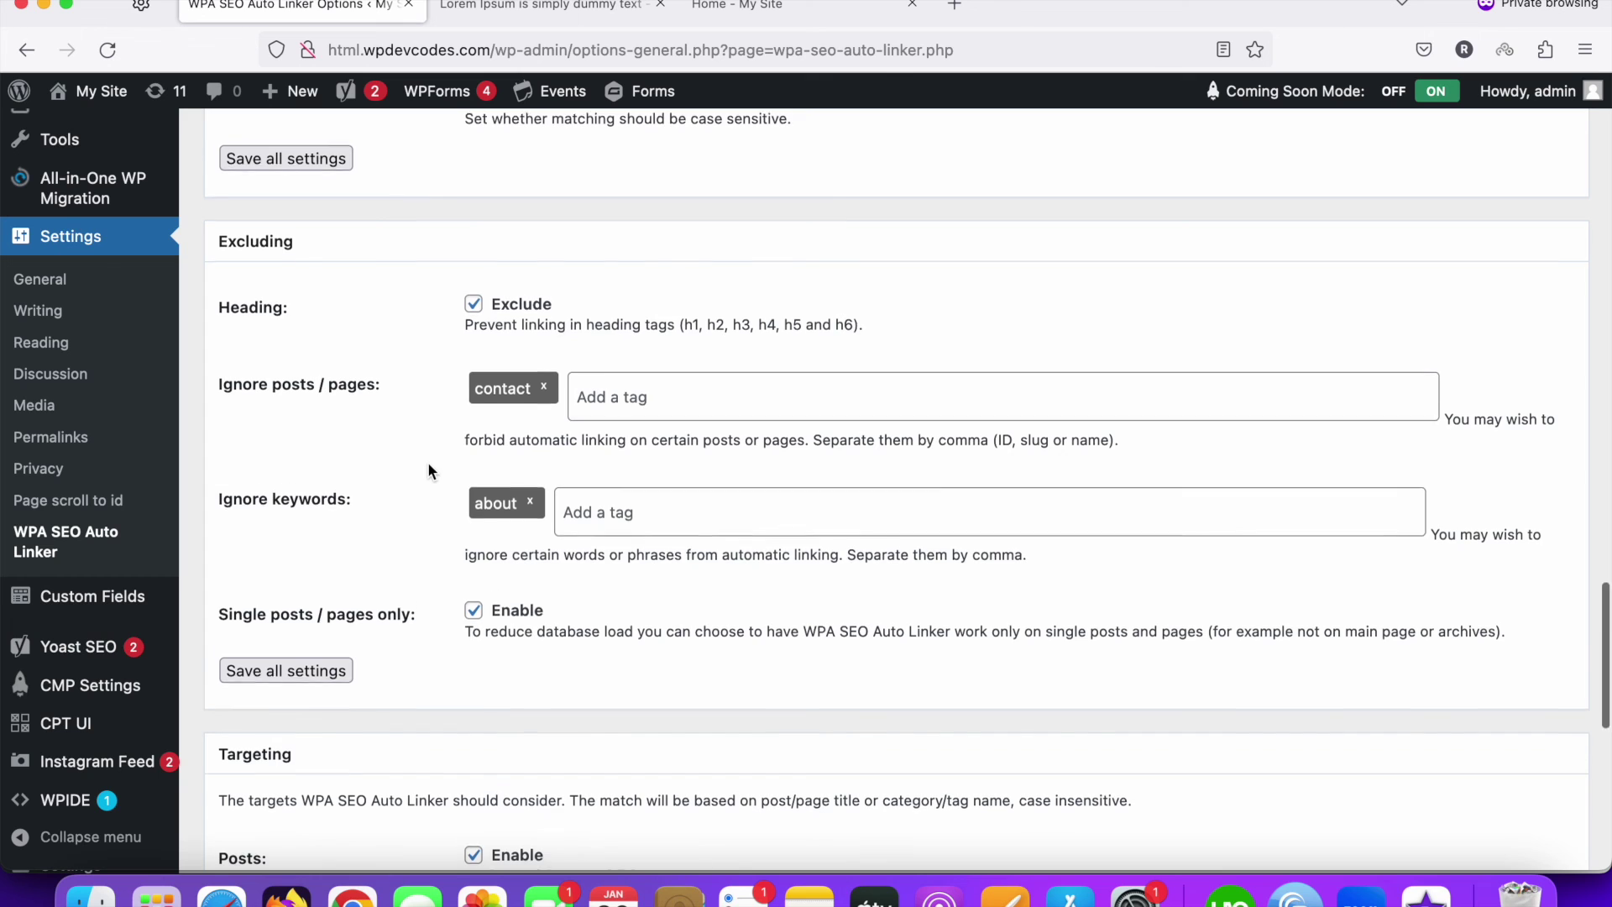
scroll(429, 470, down, 3)
scroll(437, 449, down, 4)
scroll(417, 504, down, 2)
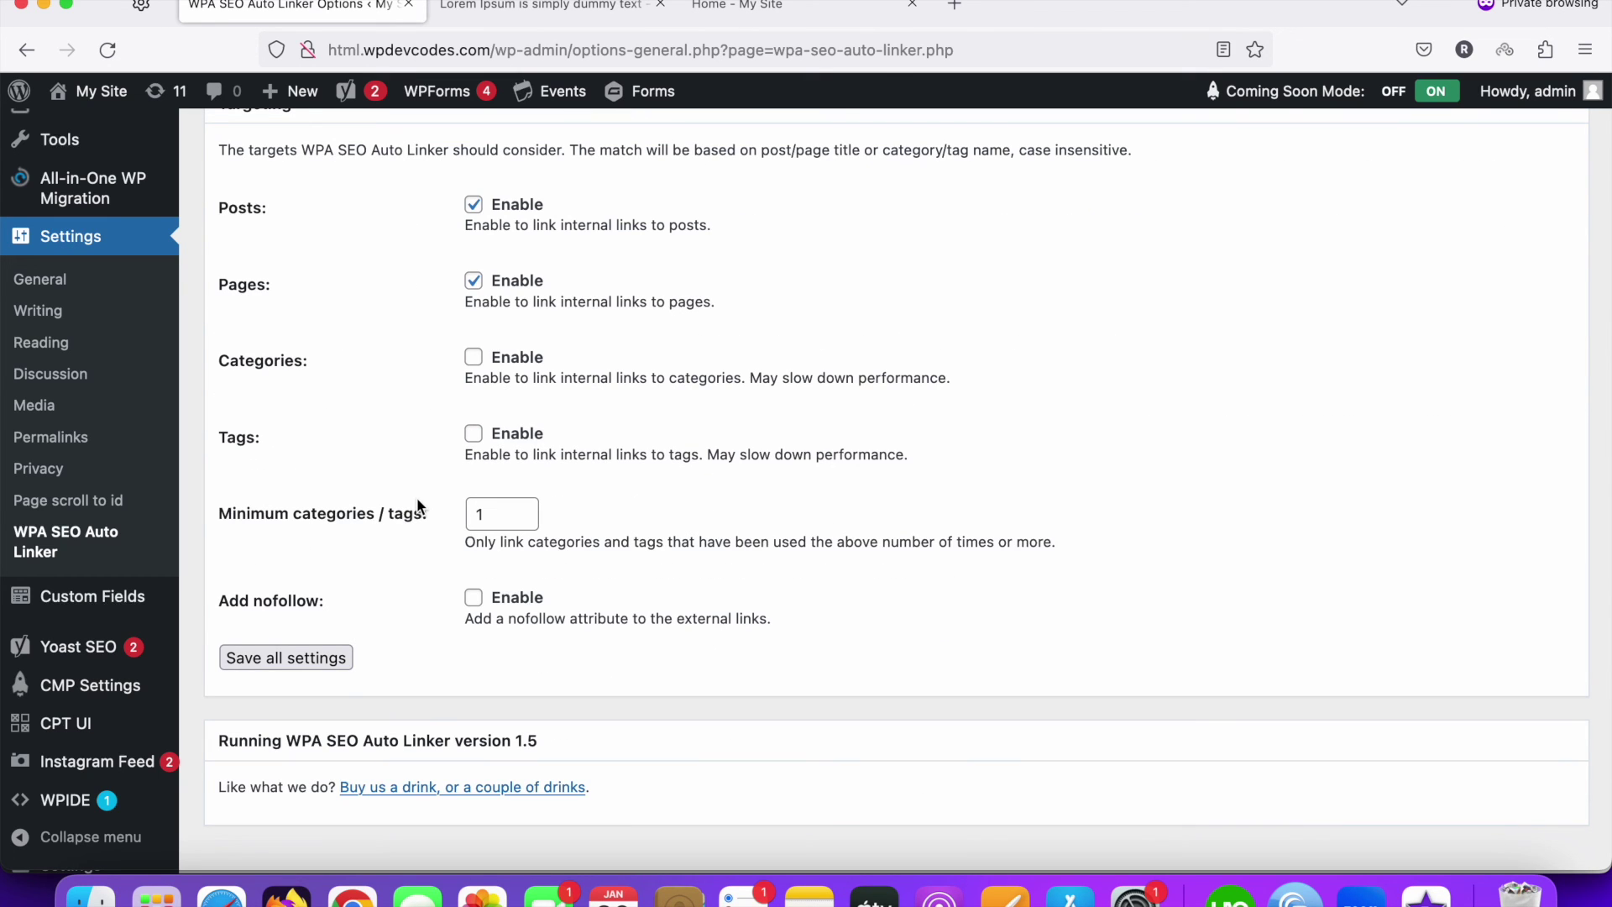
scroll(417, 504, up, 10)
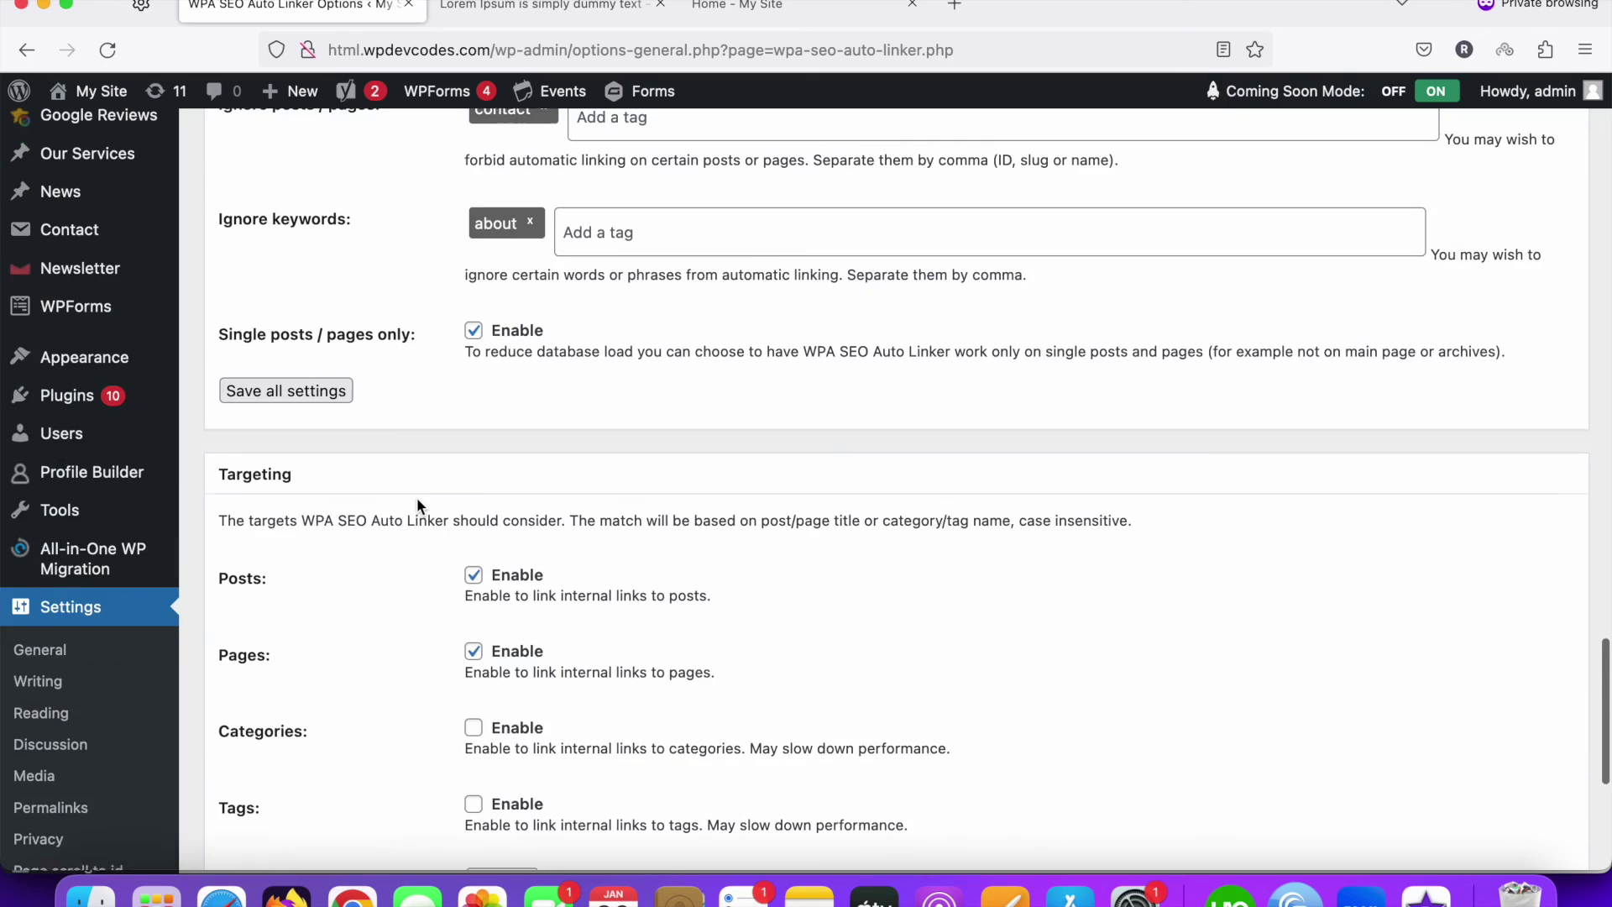